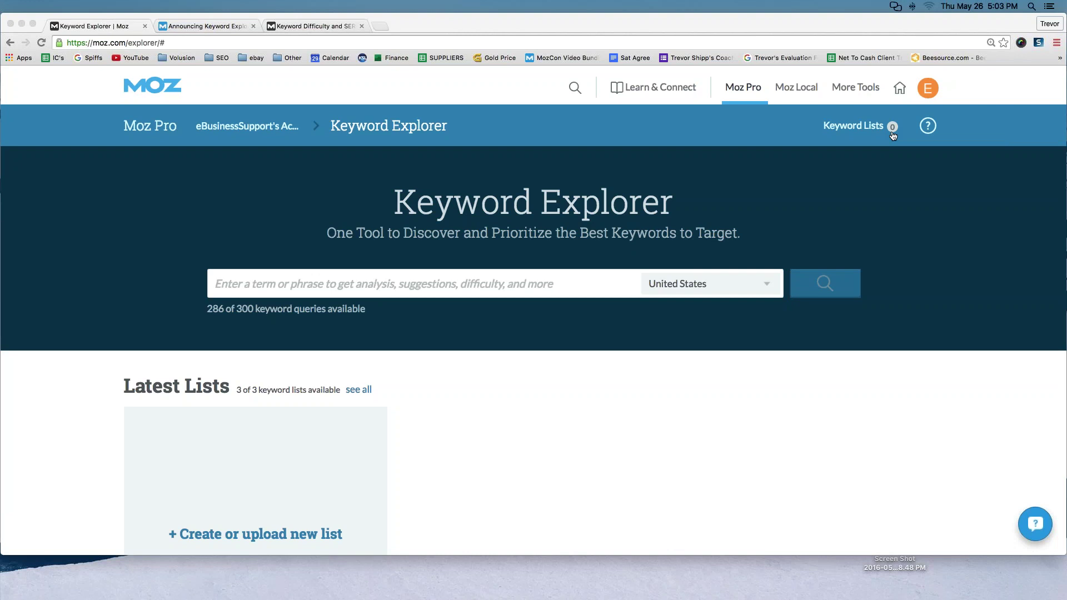
- Review the retirement notice on the Keyword Difficulty page and return to the Keyword Explorer page
left_click(327, 26)
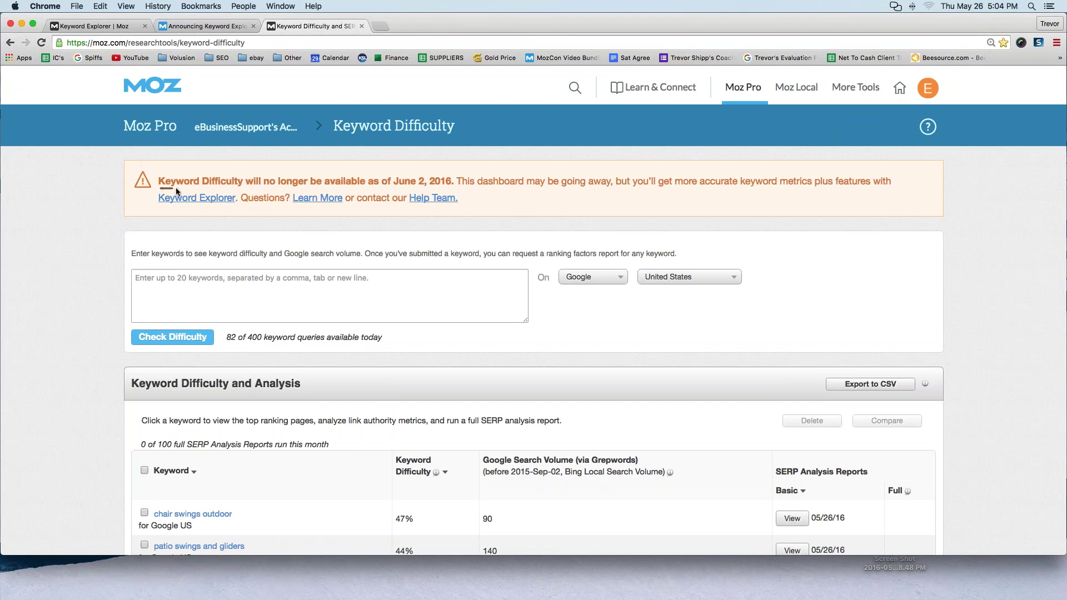
left_click_drag(293, 192, 411, 190)
left_click(111, 25)
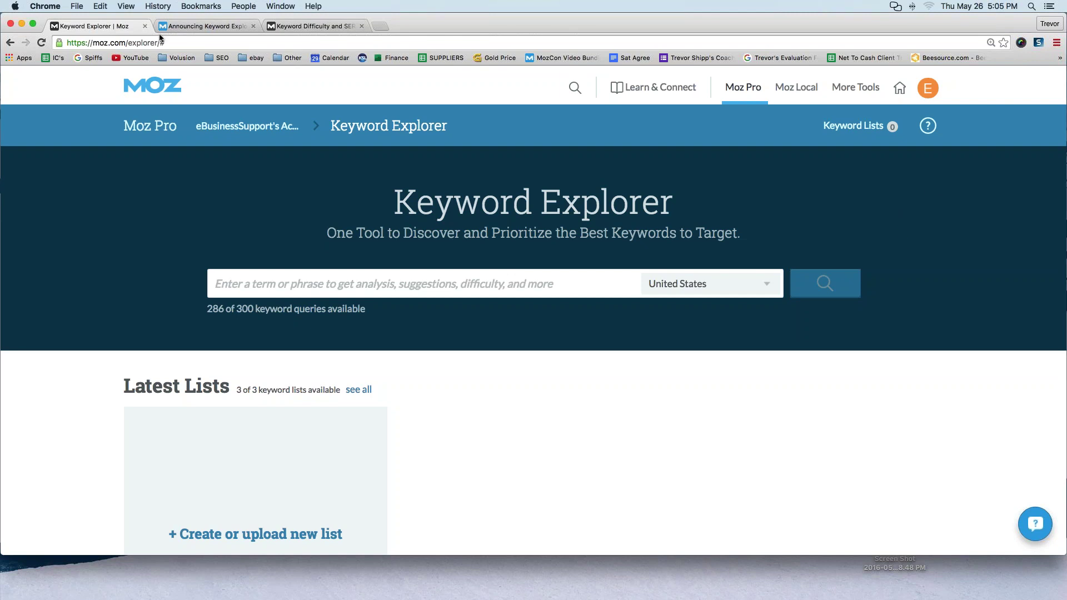
mouse_move(230, 38)
left_mouse_down()
mouse_move(132, 22)
mouse_move(24, 30)
mouse_move(151, 72)
mouse_move(228, 44)
left_mouse_up()
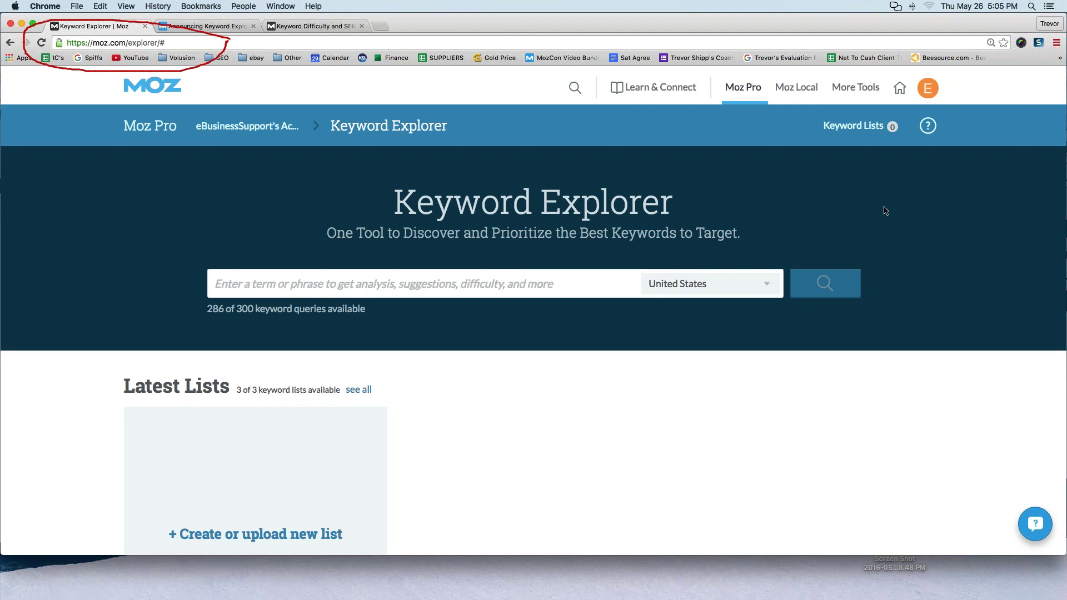
key("Escape")
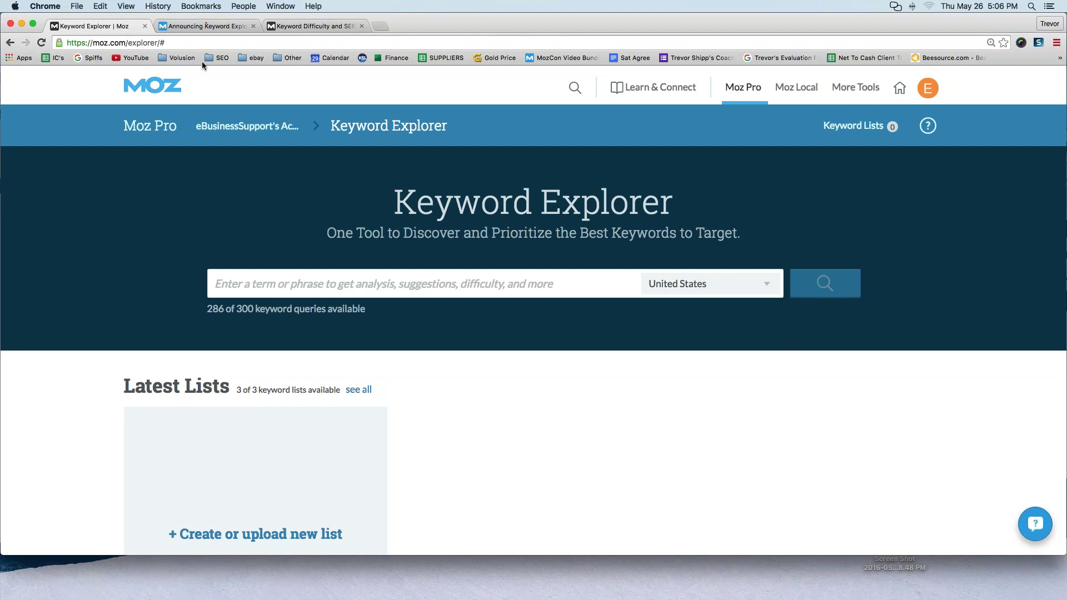
- Copy the web address of the blog post announcing Keyword Explorer
left_click(205, 26)
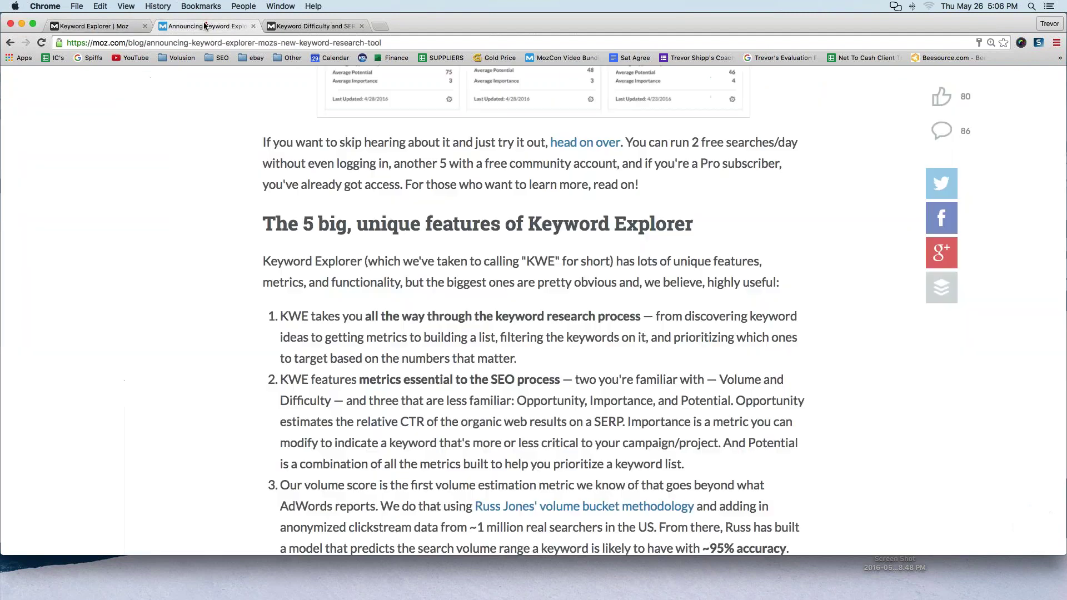
key("super+l")
key("super+c")
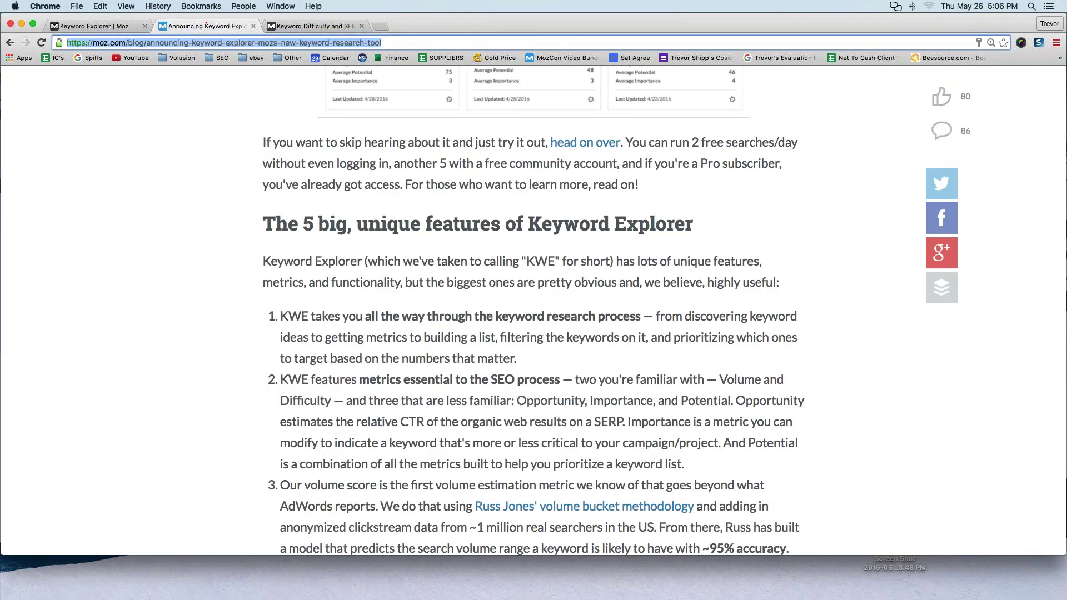
key("super+Tab")
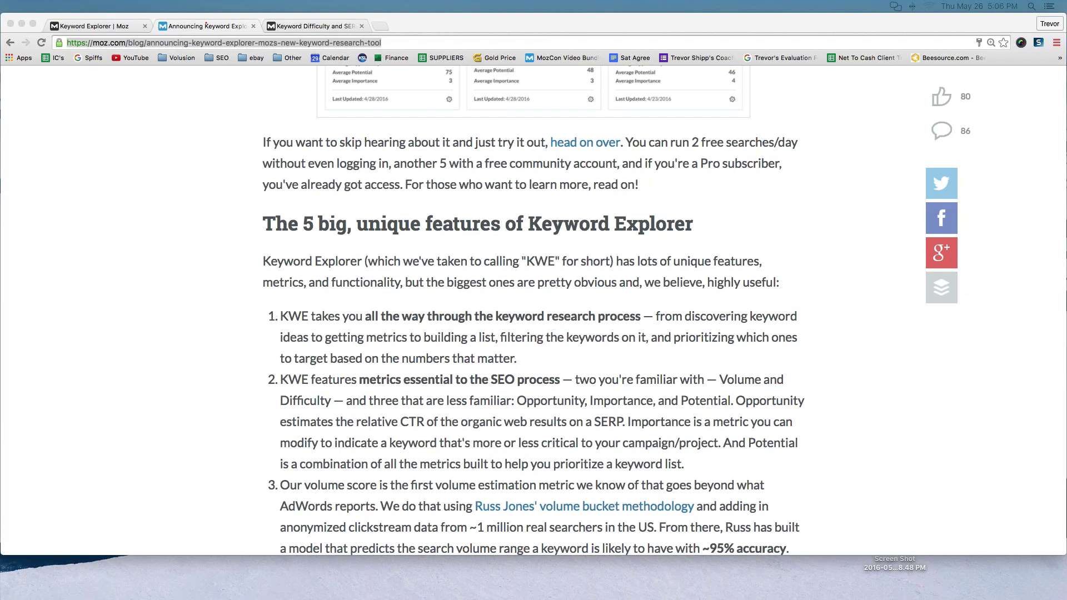
key("super+Tab")
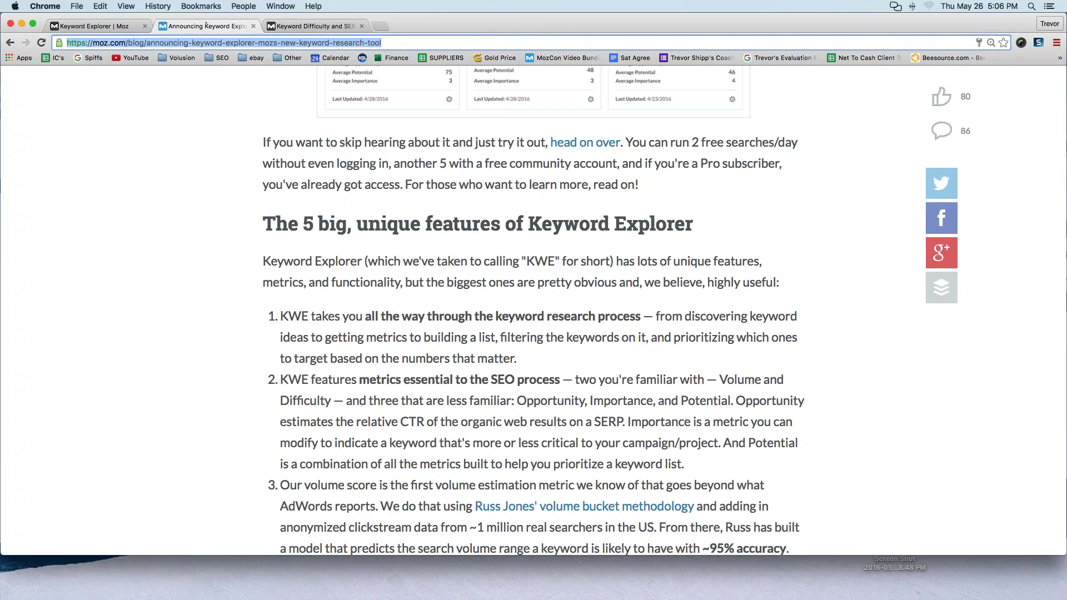
key("super+Tab")
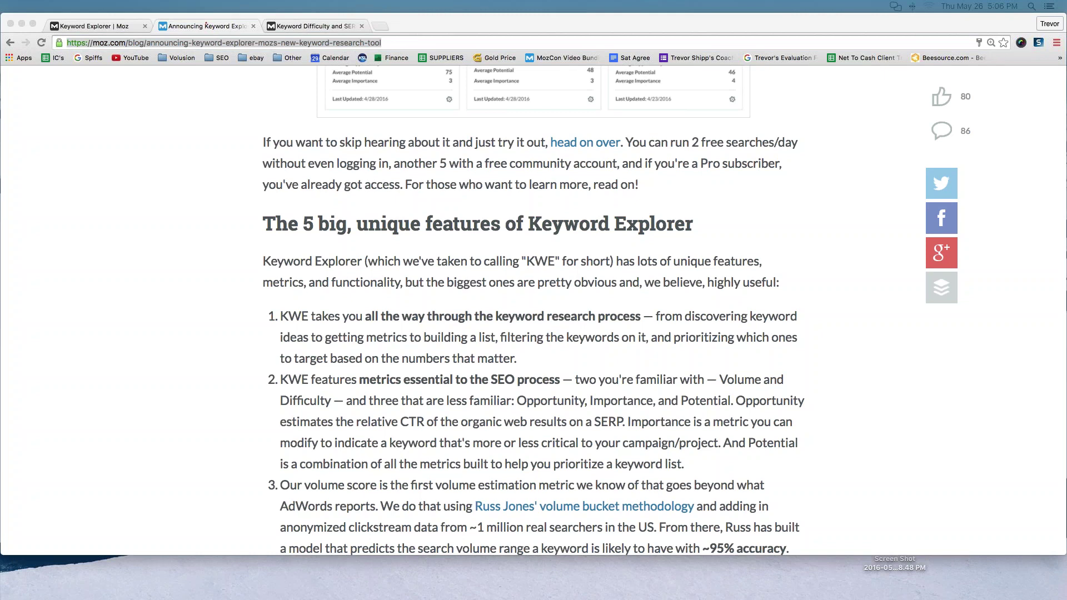
- Open wordcounter.net in a new tab, replace its existing text with the copied blog post address, and highlight that address
left_click(383, 24)
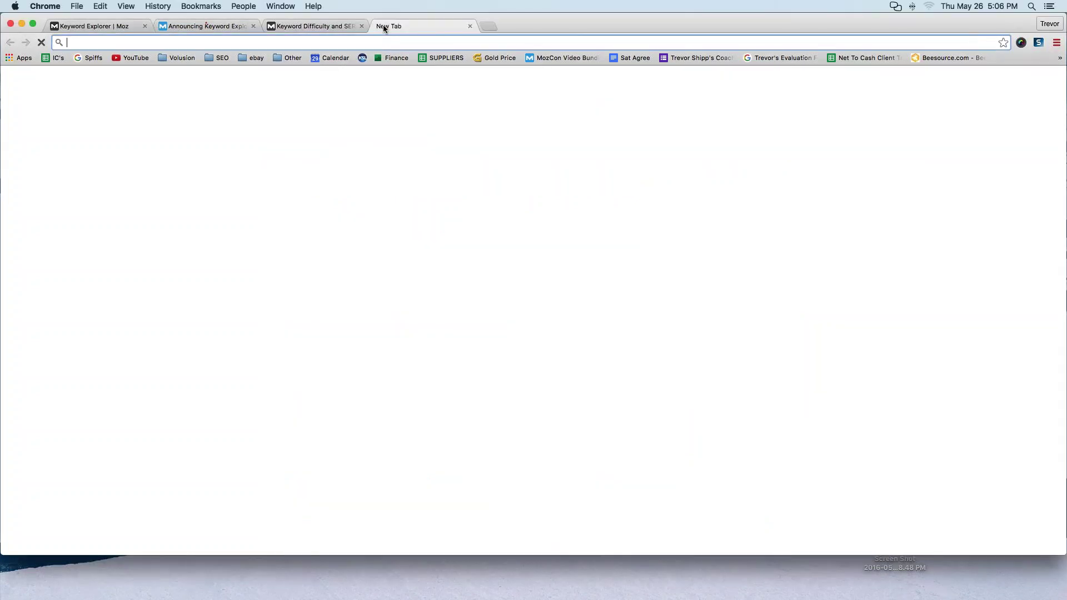
type("wordcounter.net")
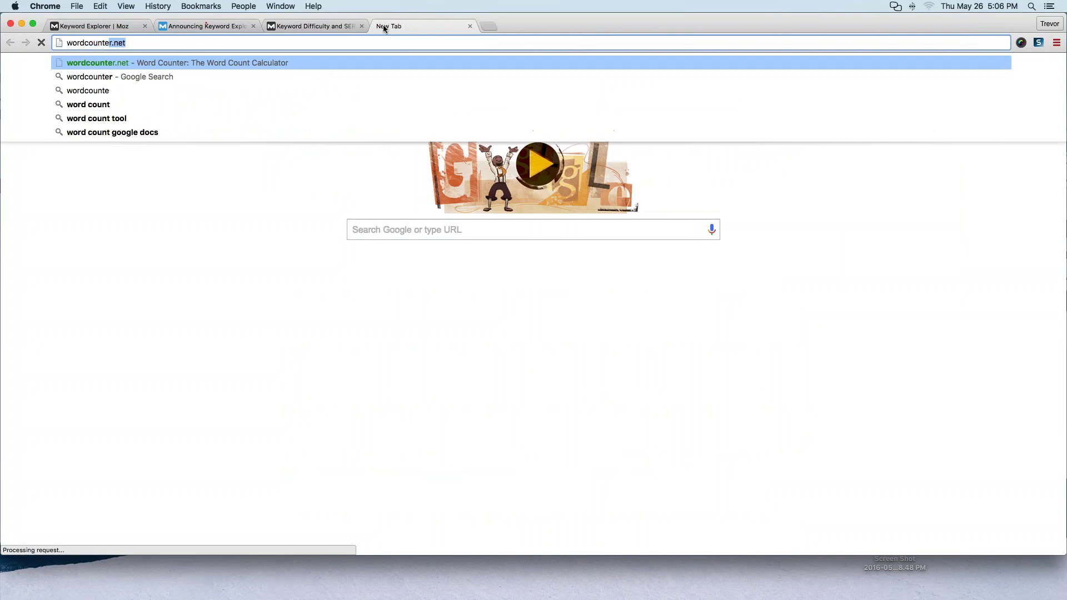
key("Return")
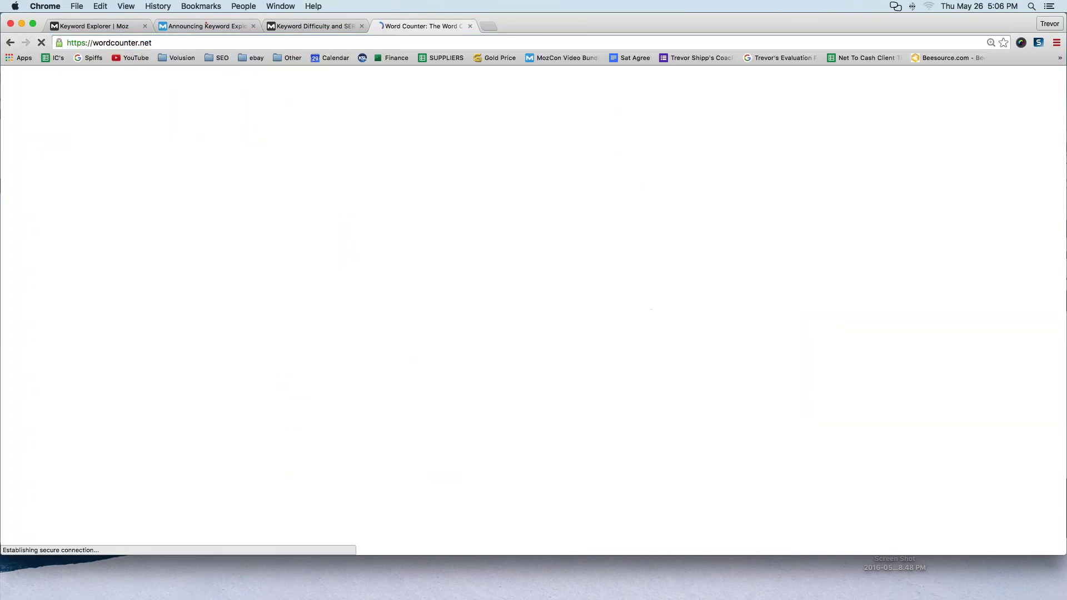
left_click_drag(185, 318, 47, 149)
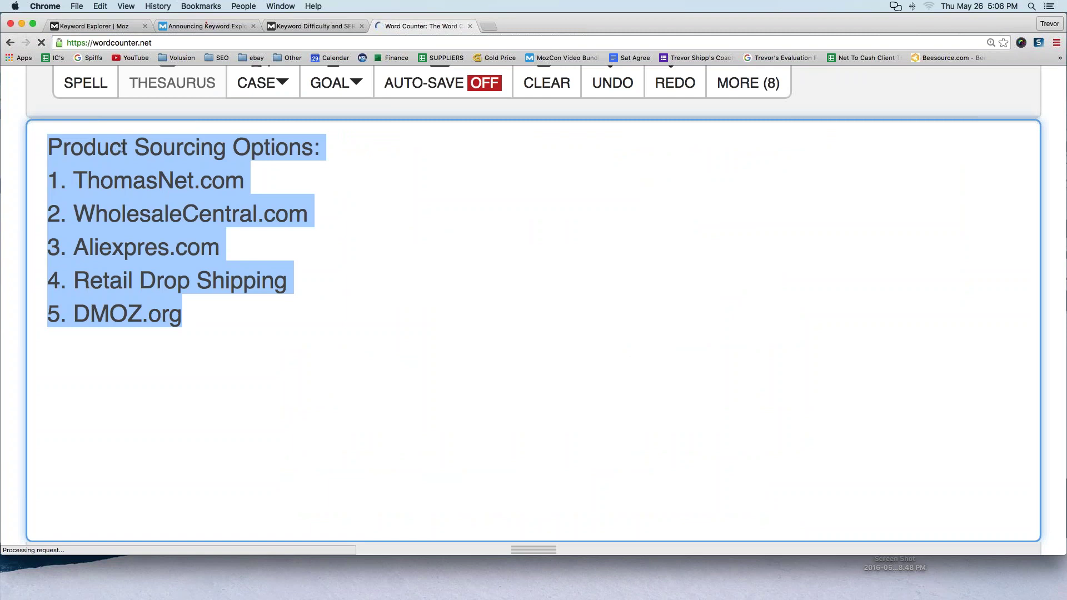
key("BackSpace")
key("super+v")
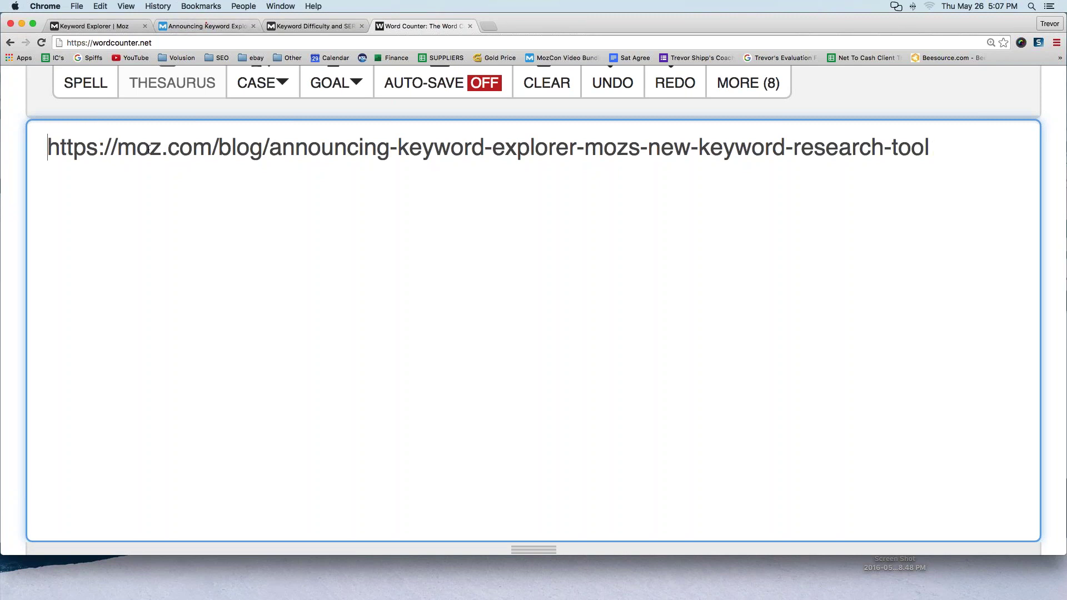
left_click_drag(48, 148, 966, 149)
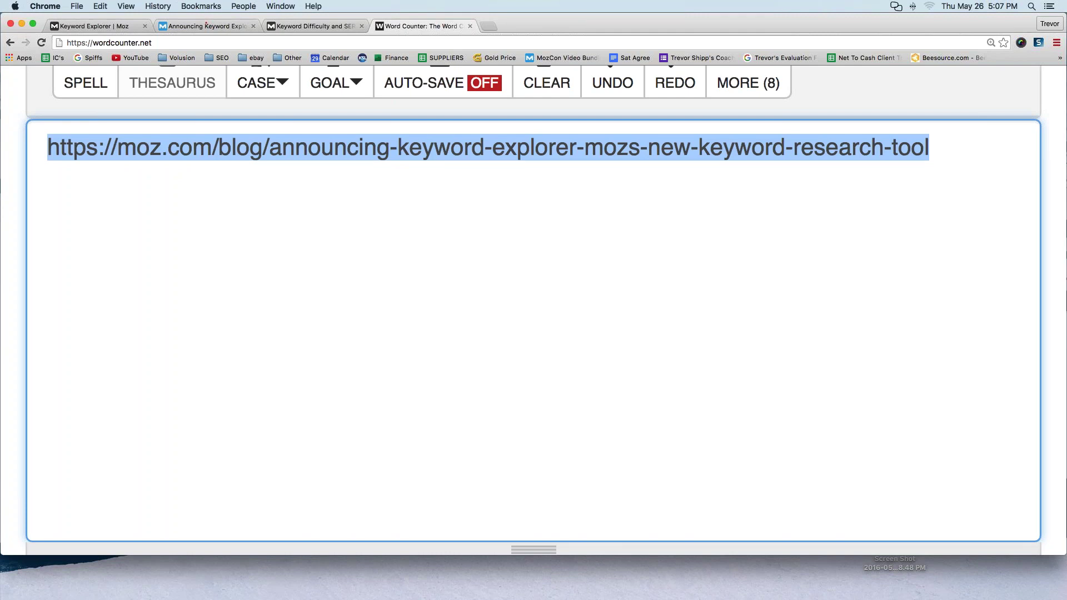
- Read the introduction of the Keyword Explorer announcement post and highlight the paragraph about free searches and Pro access
left_click(194, 27)
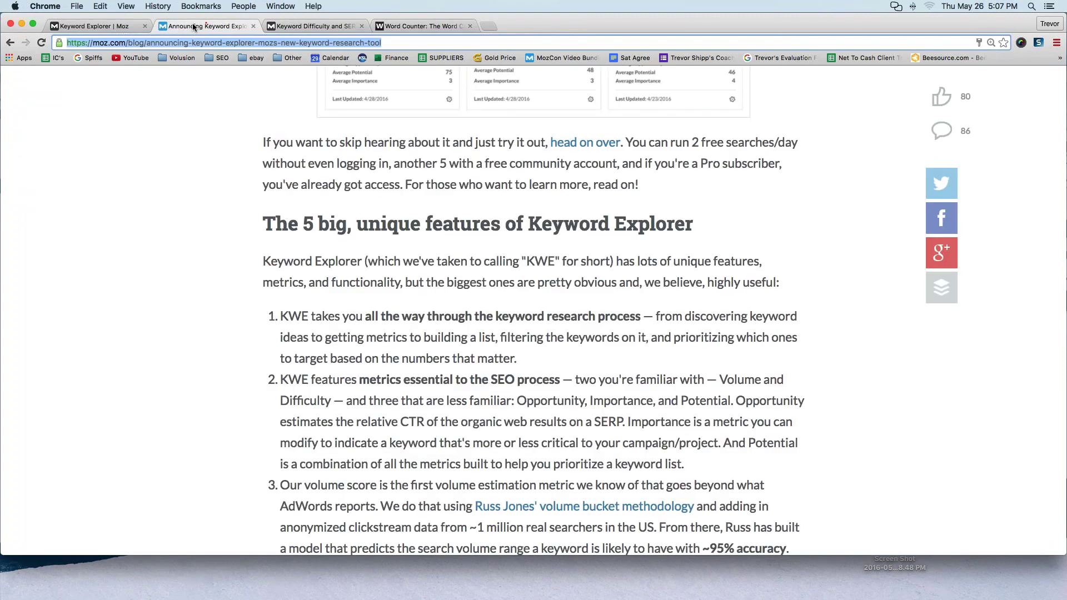
scroll(205, 136, "up", 15)
scroll(209, 137, "down", 3)
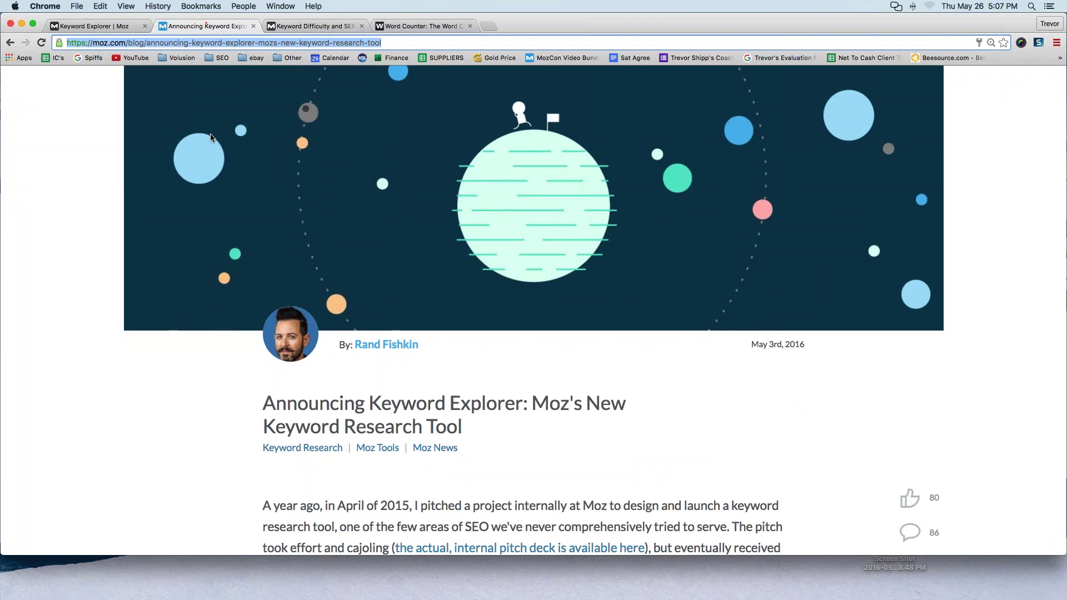
scroll(292, 284, "down", 4)
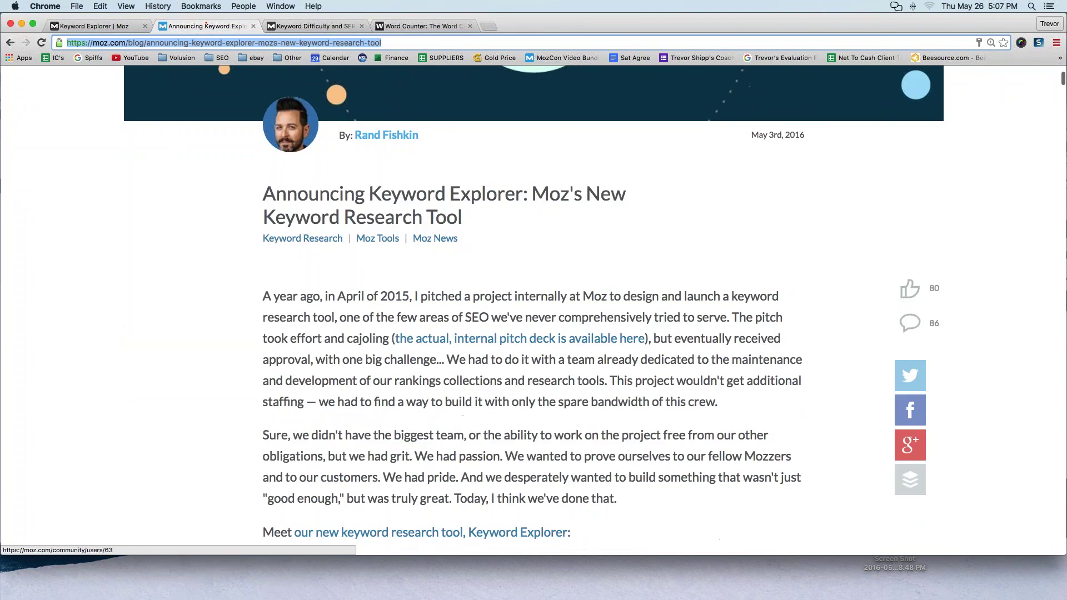
scroll(290, 125, "down", 4)
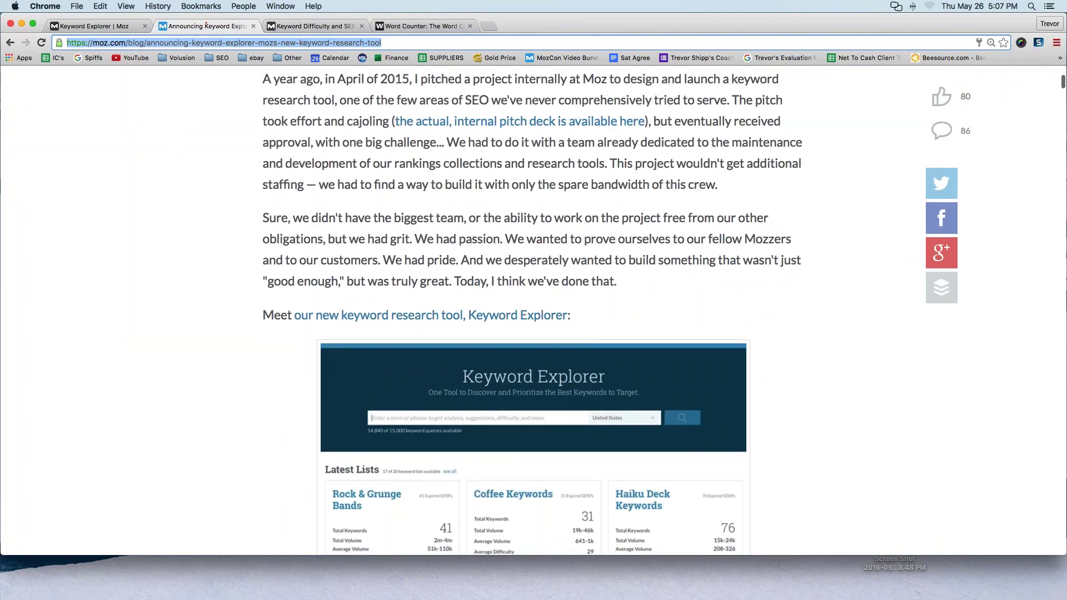
scroll(533, 310, "down", 7)
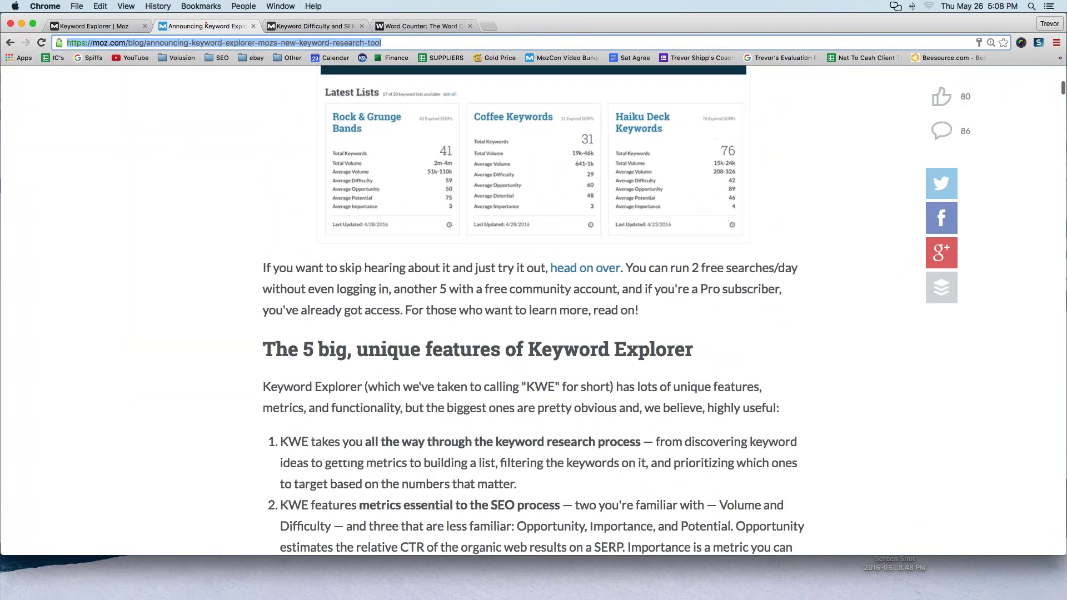
left_click_drag(263, 268, 650, 319)
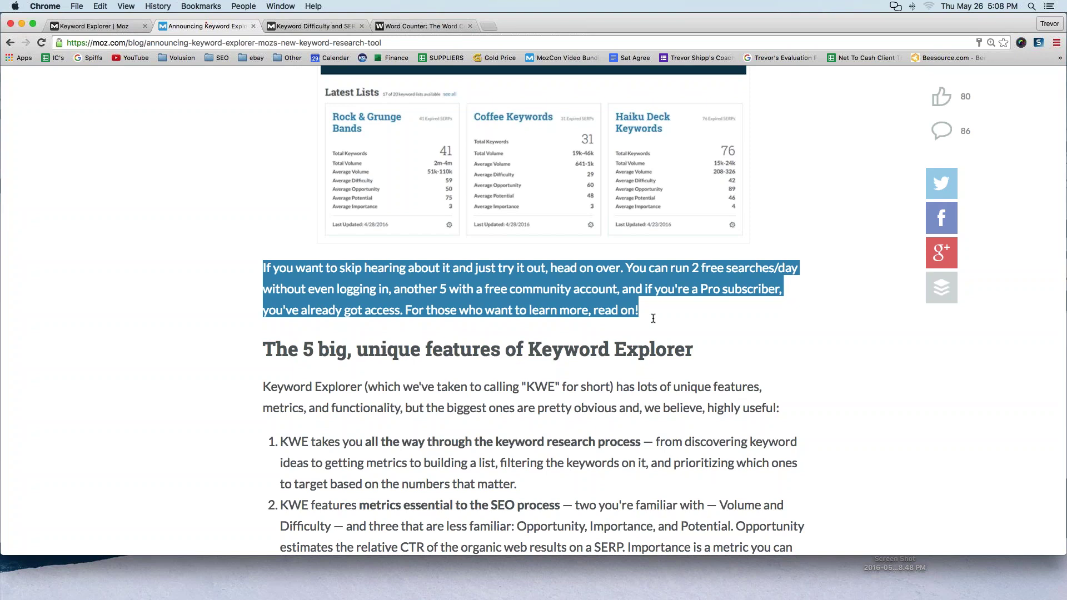
- Examine the announcement post's section on the five unique features of Keyword Explorer, enlarging the page for readability
scroll(653, 319, "down", 10)
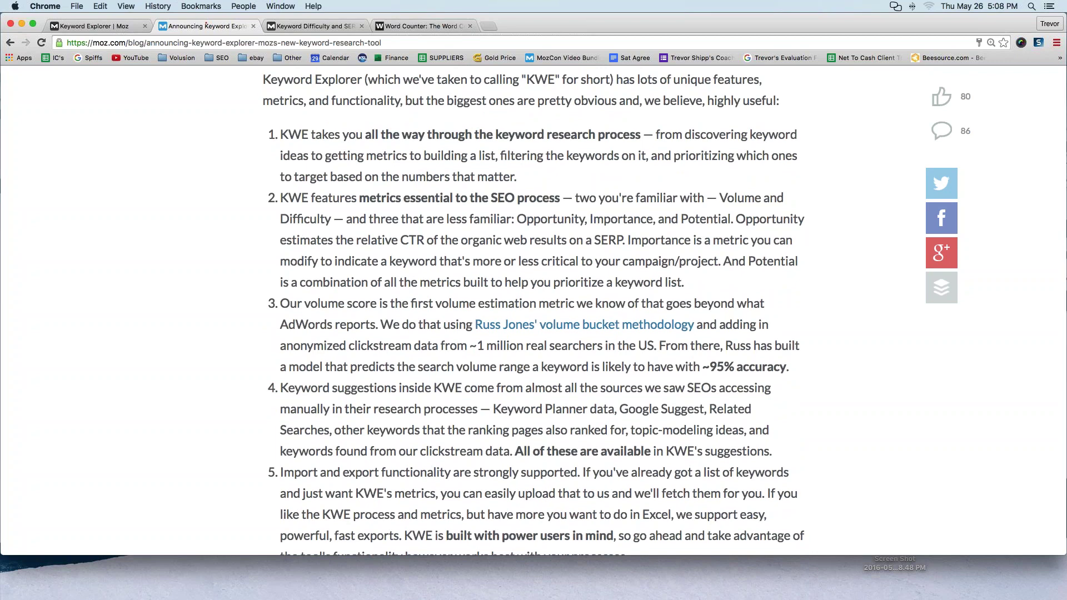
scroll(664, 314, "up", 2)
scroll(663, 314, "down", 3)
scroll(534, 308, "down", 8)
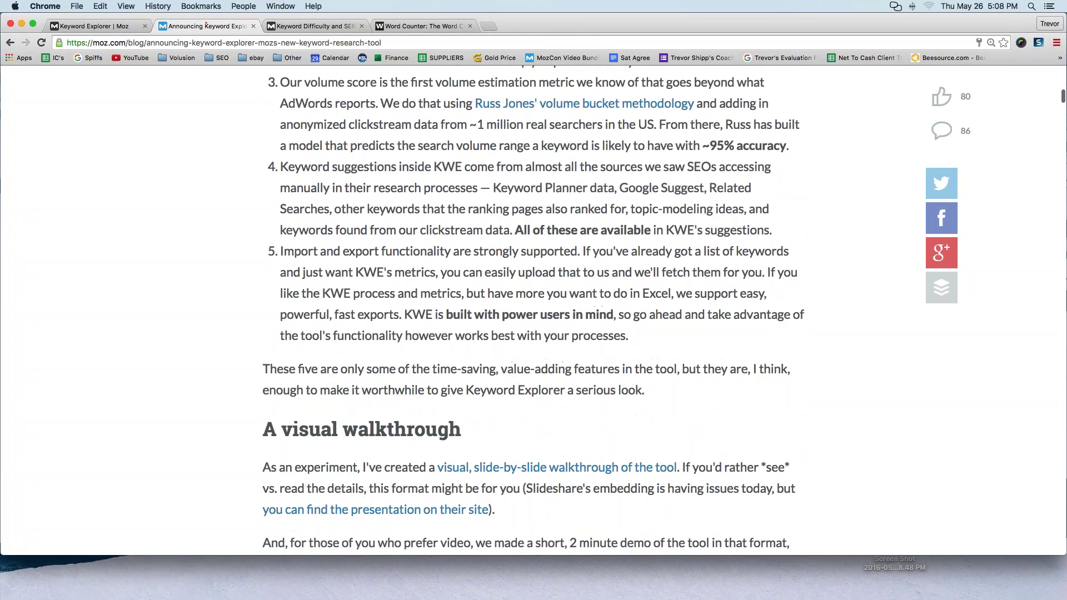
scroll(533, 309, "up", 5)
scroll(534, 310, "up", 5)
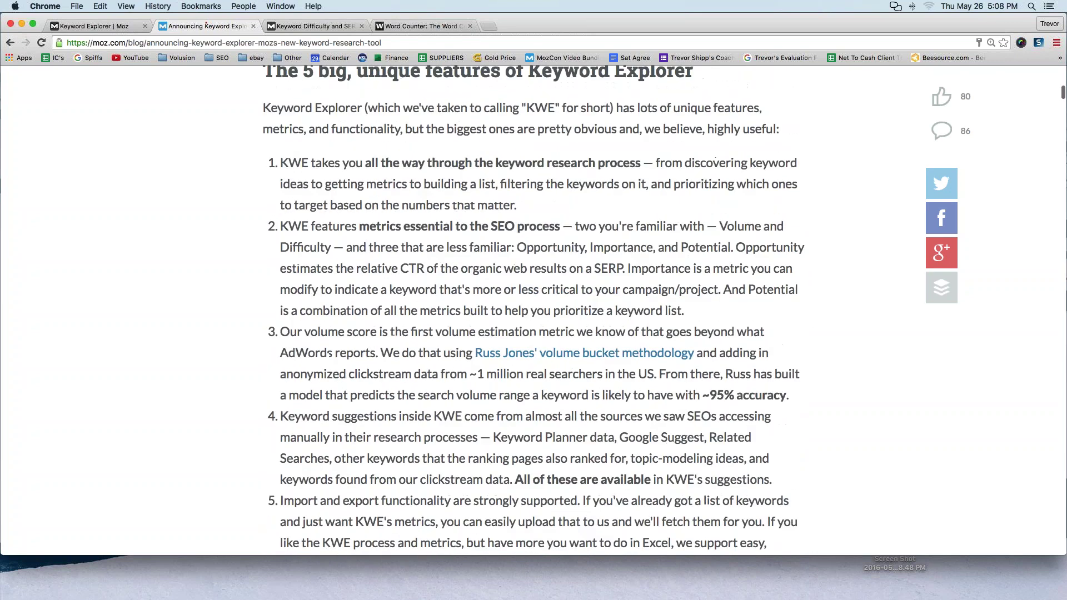
scroll(534, 310, "down", 1)
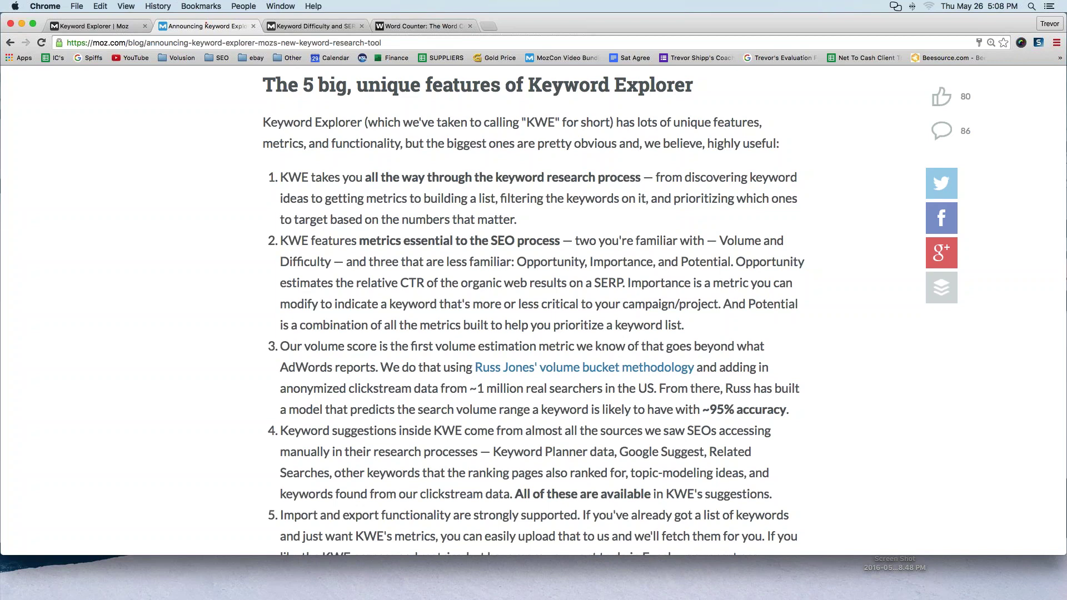
key("super+equal")
key("super+equal")
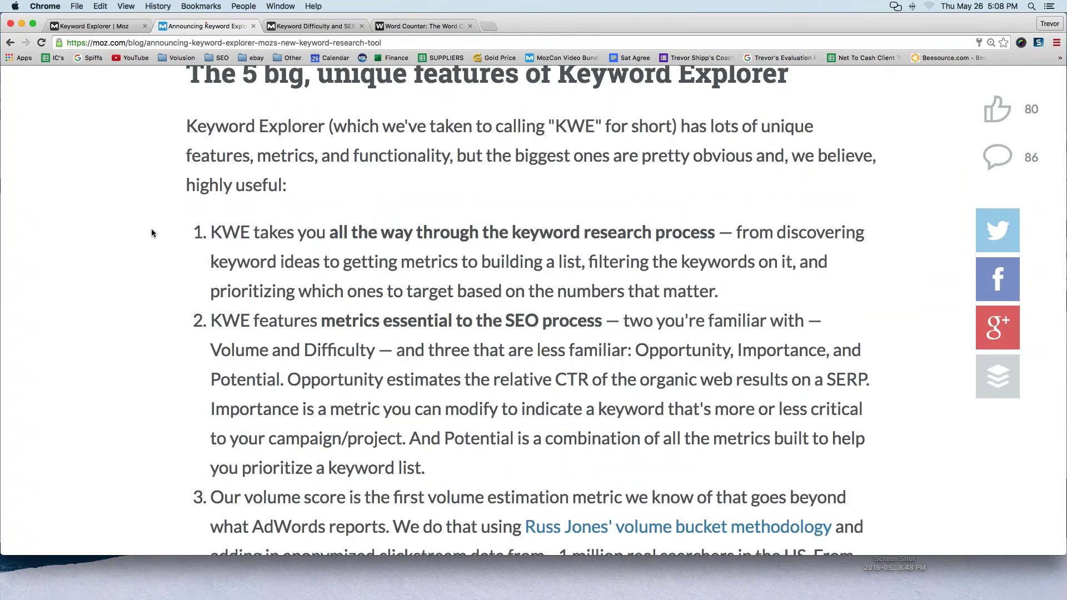
scroll(146, 223, "up", 1)
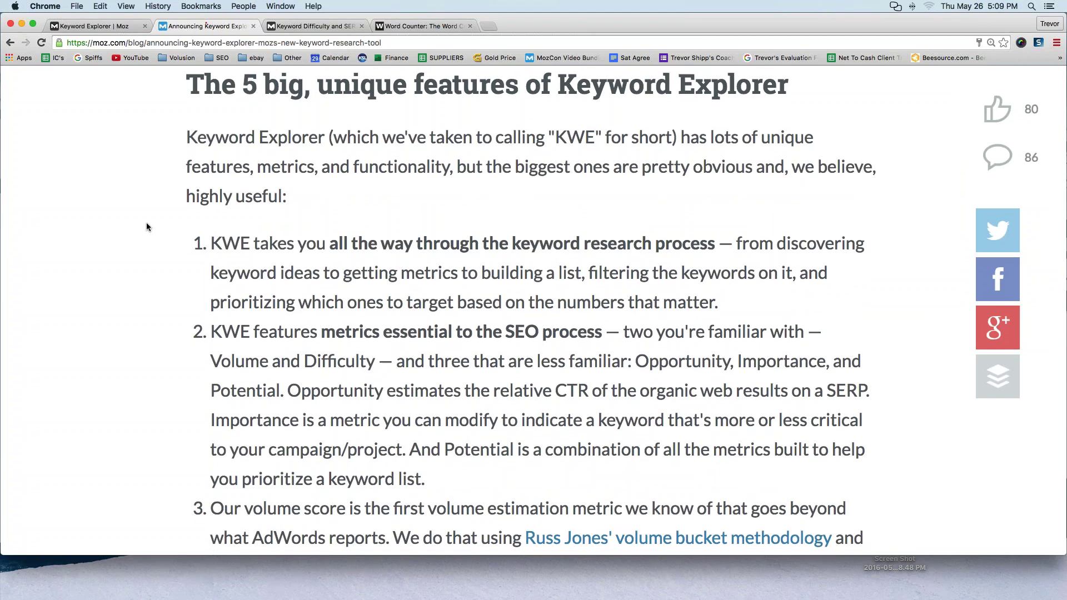
left_click(1038, 42)
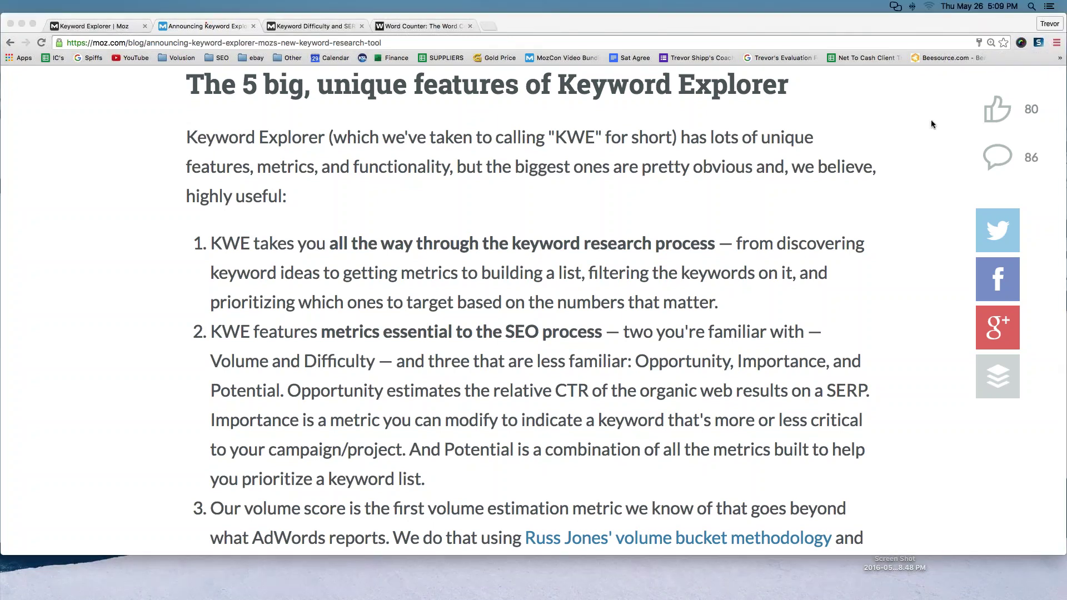
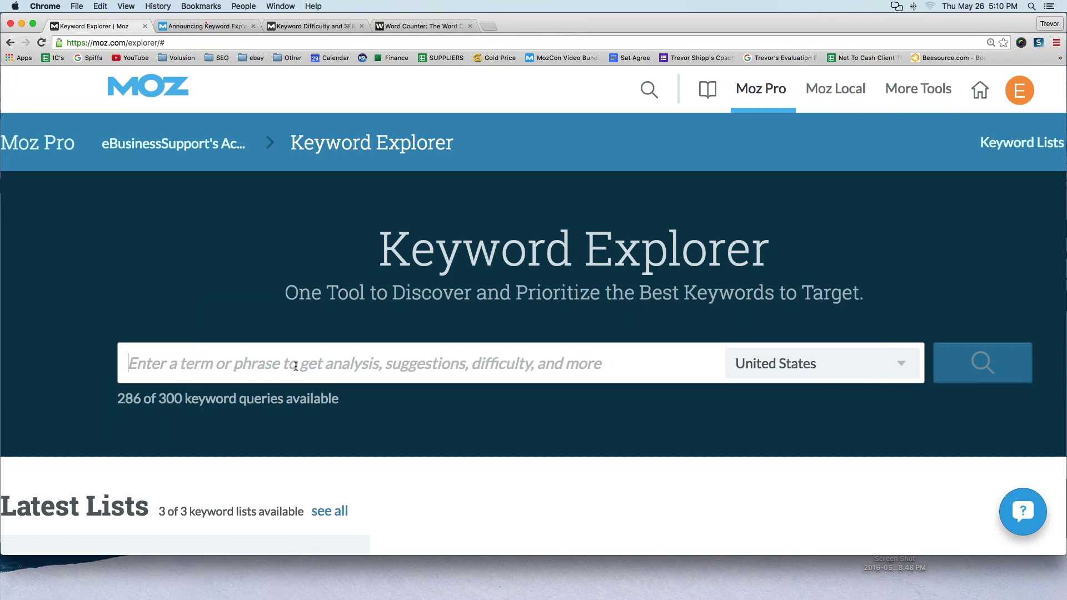
- Search Keyword Explorer for "sturdy storage" in the United States and review its overview metrics and keyword suggestions
type("sturdy stor")
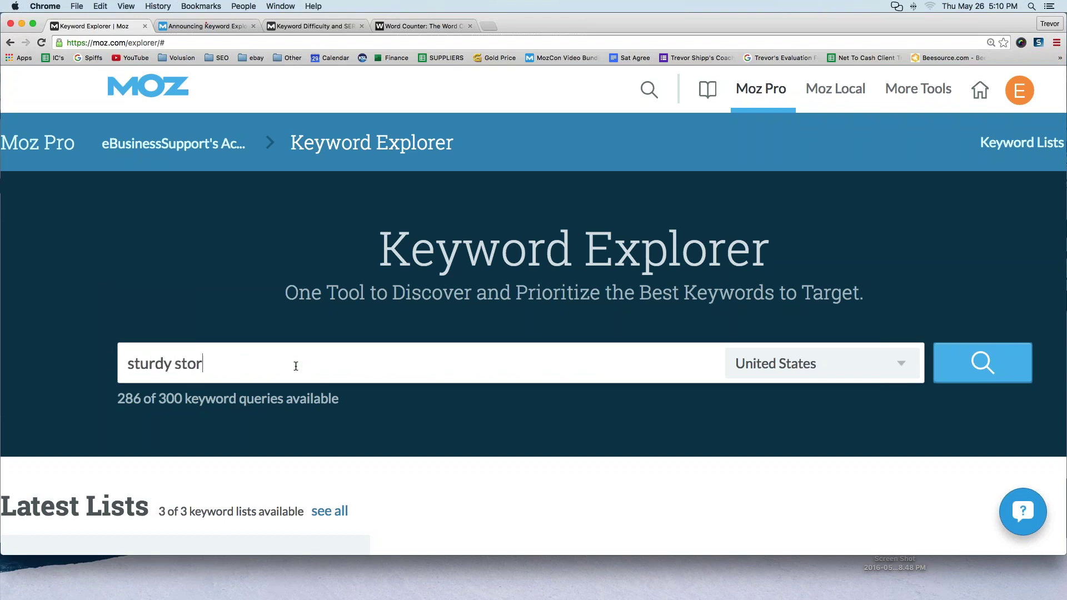
type("age")
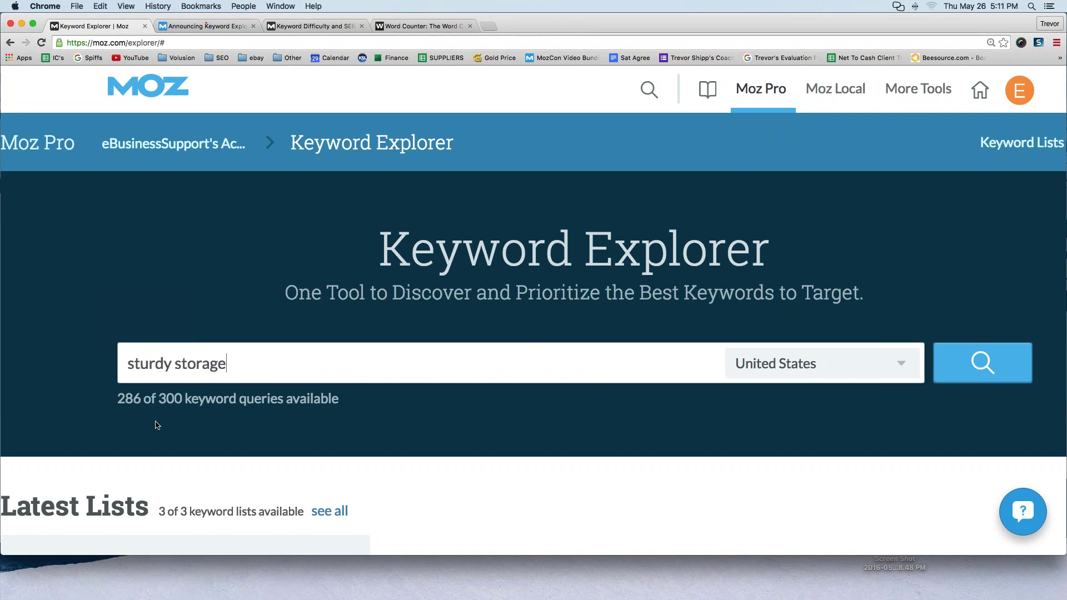
key("super+a")
left_click(976, 362)
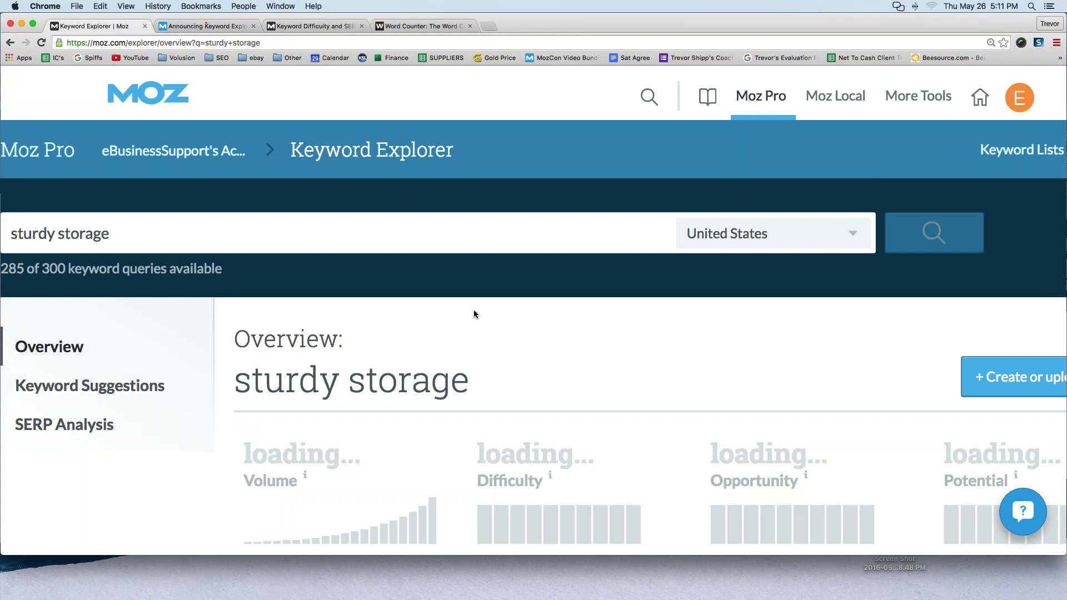
scroll(473, 314, "down", 3)
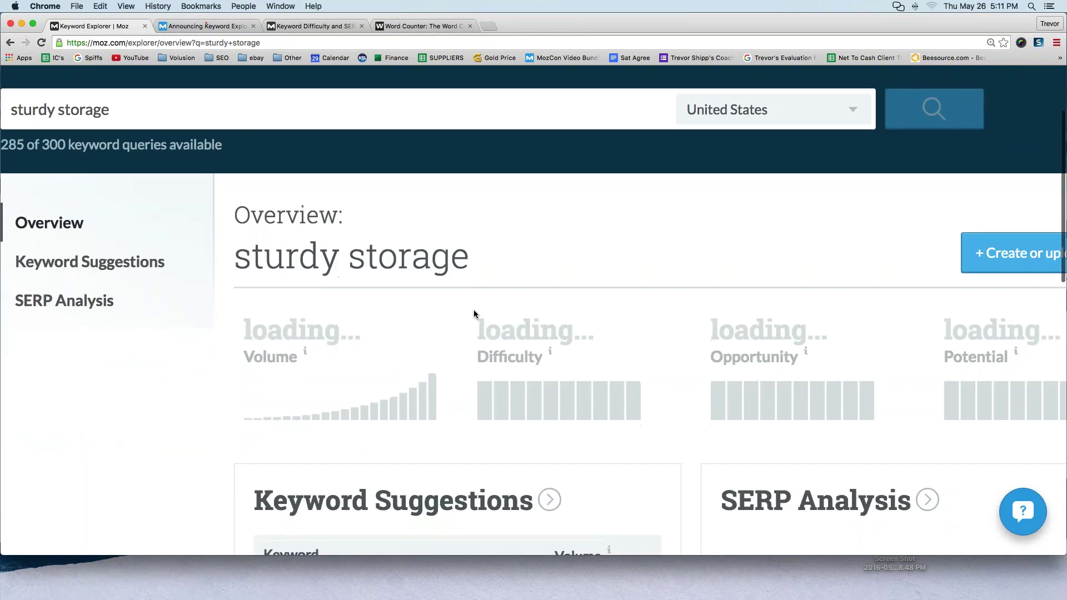
scroll(474, 314, "down", 3)
scroll(474, 313, "up", 5)
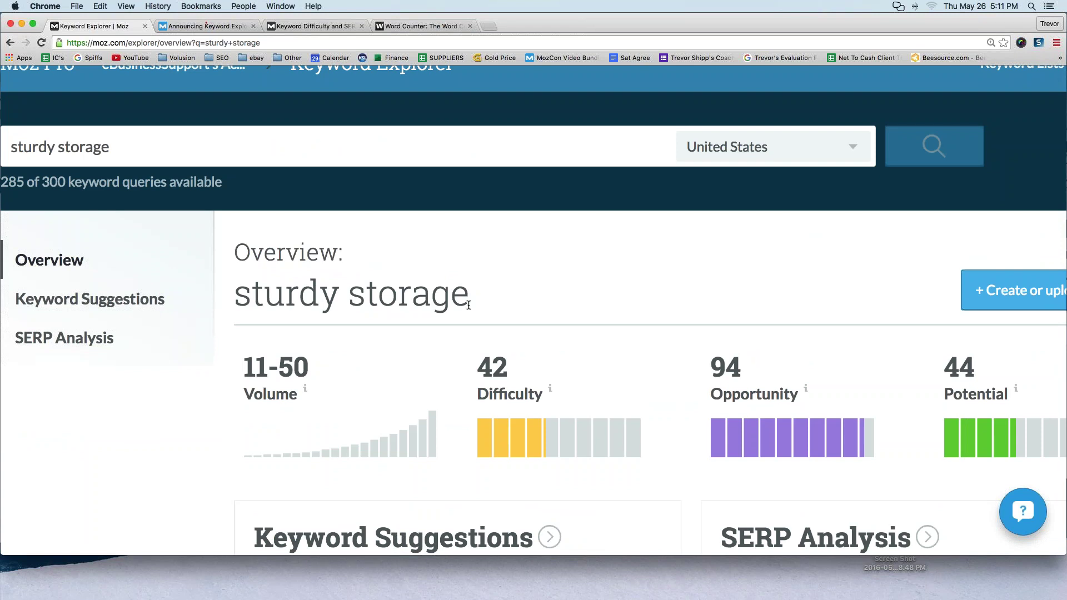
scroll(469, 305, "down", 7)
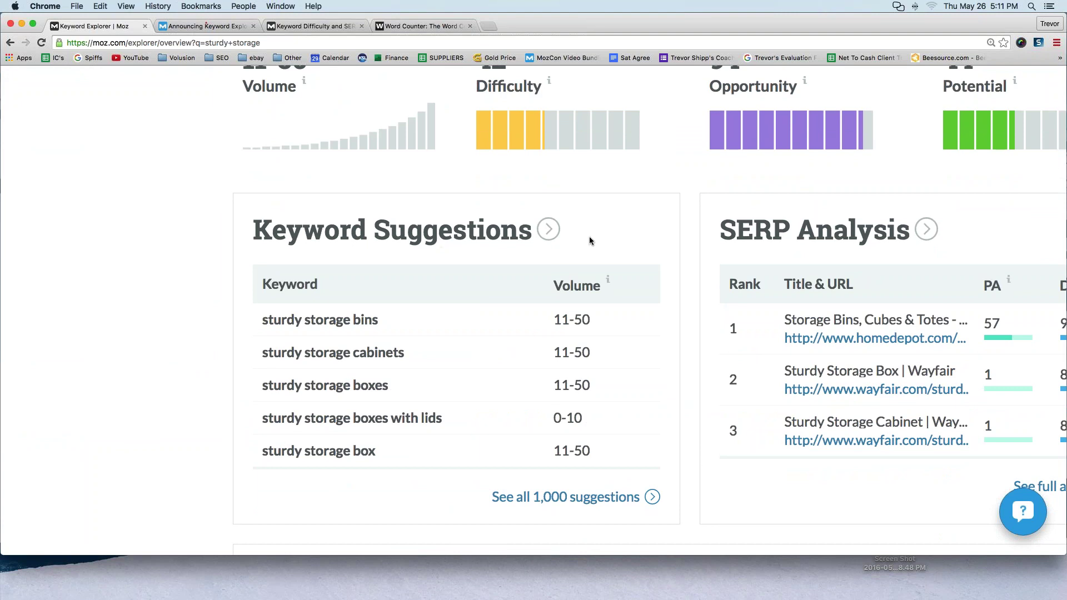
- Circle the Keyword Suggestions section of the sturdy storage overview with a red freehand annotation
mouse_move(691, 217)
left_mouse_down()
mouse_move(565, 181)
mouse_move(247, 179)
left_mouse_up()
mouse_move(195, 203)
left_mouse_down()
mouse_move(136, 363)
mouse_move(271, 498)
mouse_move(542, 548)
mouse_move(656, 516)
mouse_move(707, 236)
mouse_move(661, 179)
left_mouse_up()
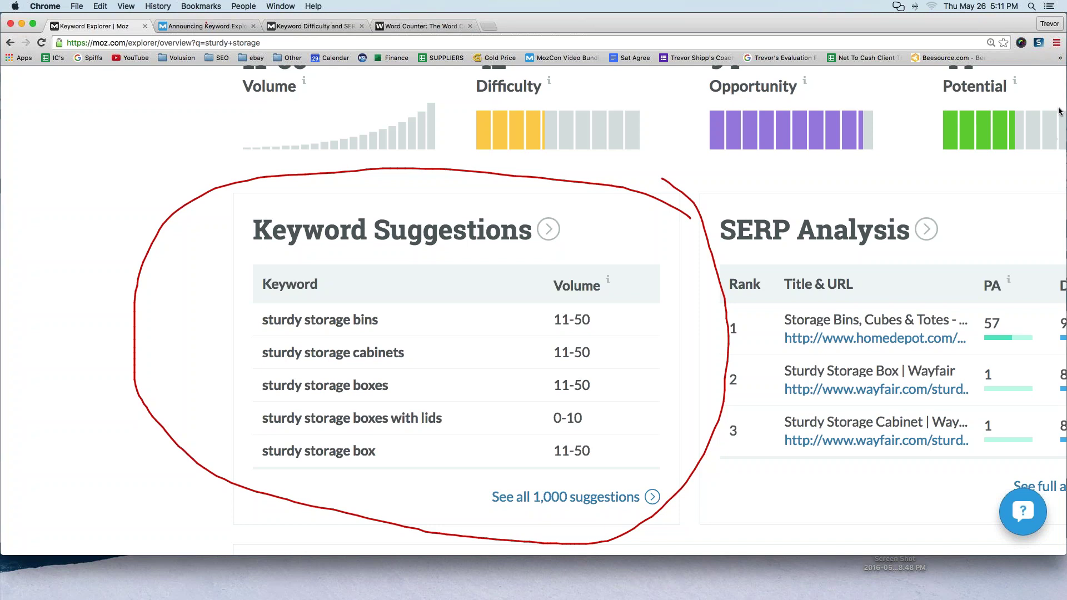
left_click(982, 72)
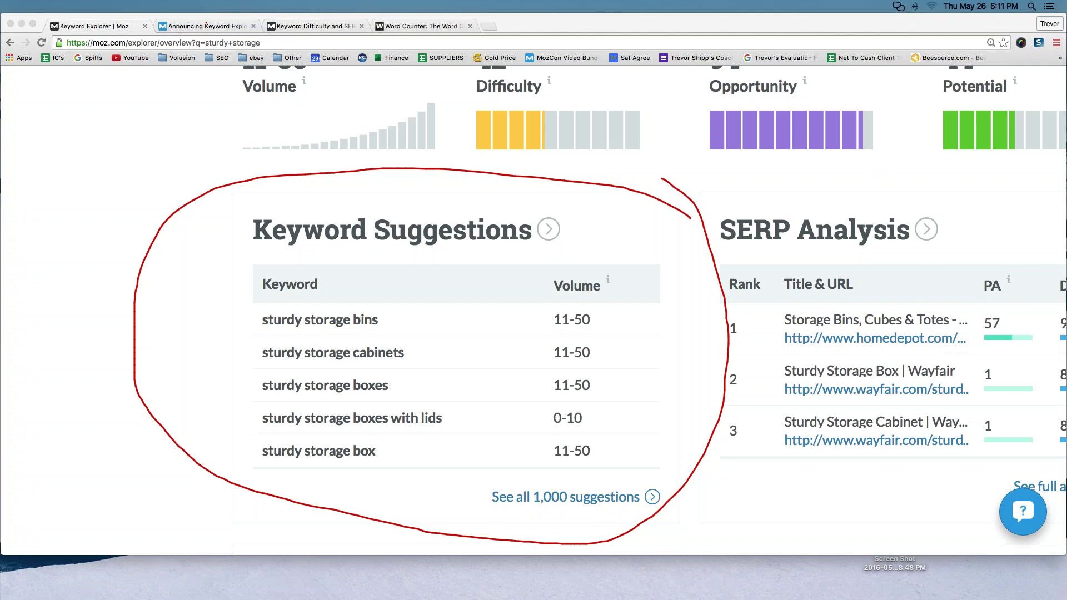
- Open keywordtool.io in a new browser tab
left_click(487, 25)
left_click(487, 25)
type("key")
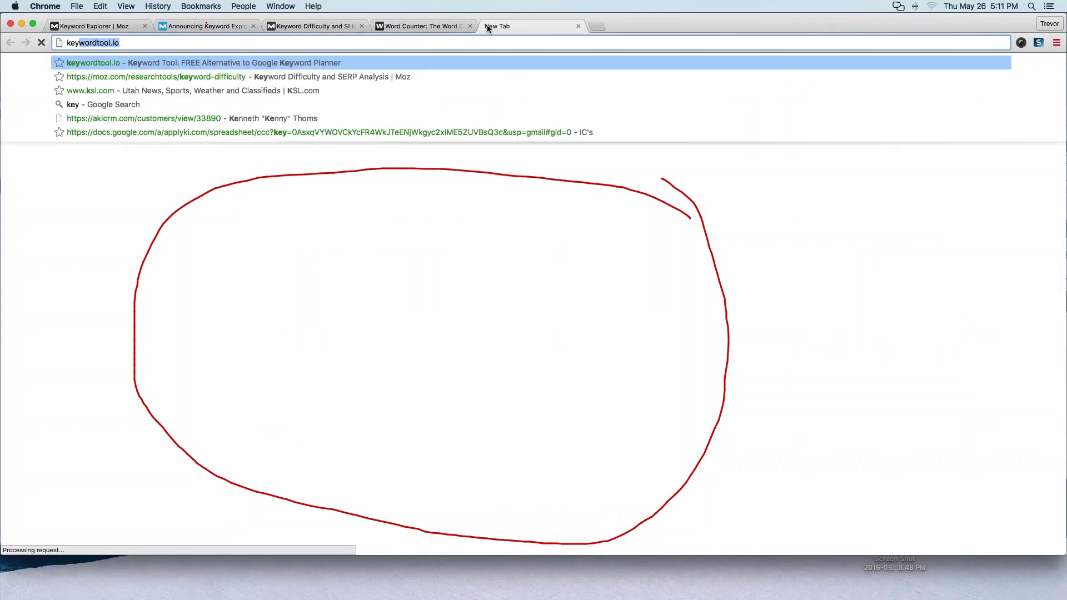
type("word")
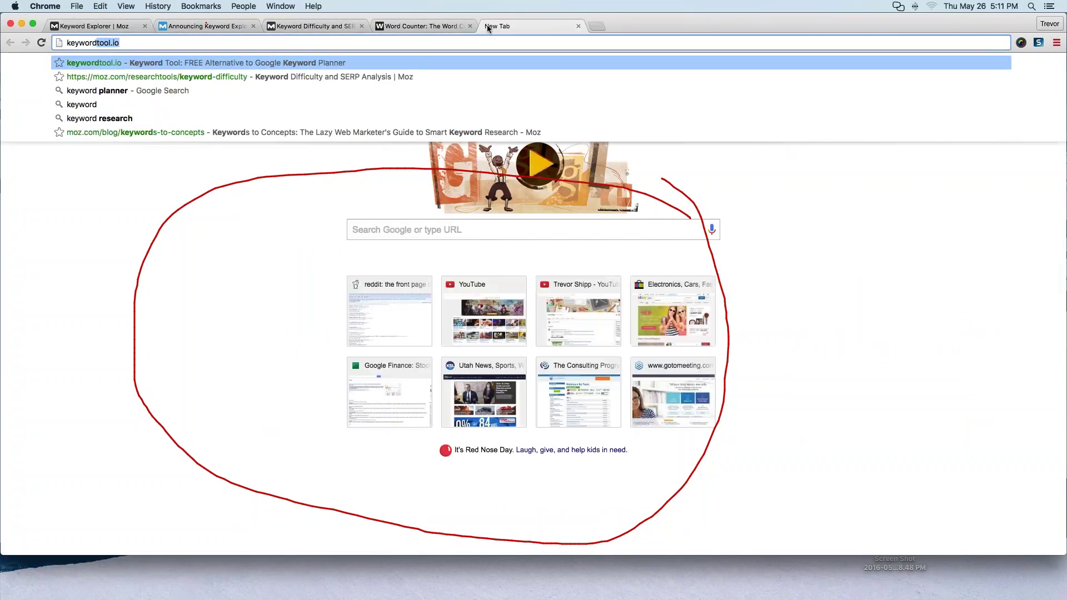
type("tool.io")
key("Return")
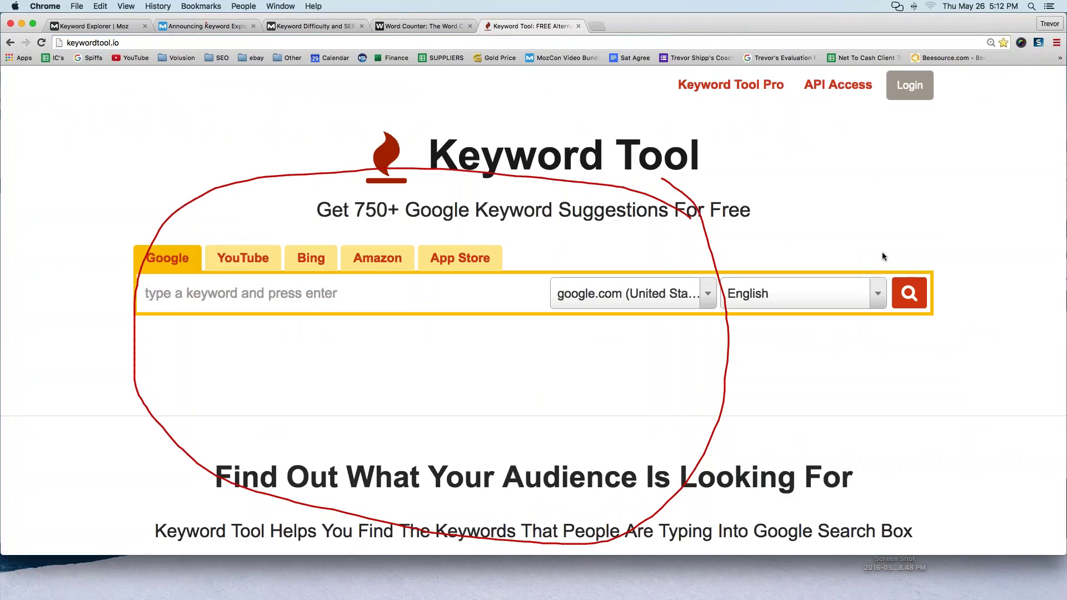
- Return to the Keyword Explorer overview and open the full list of keyword suggestions for "sturdy storage"
left_click(405, 26)
left_click(279, 26)
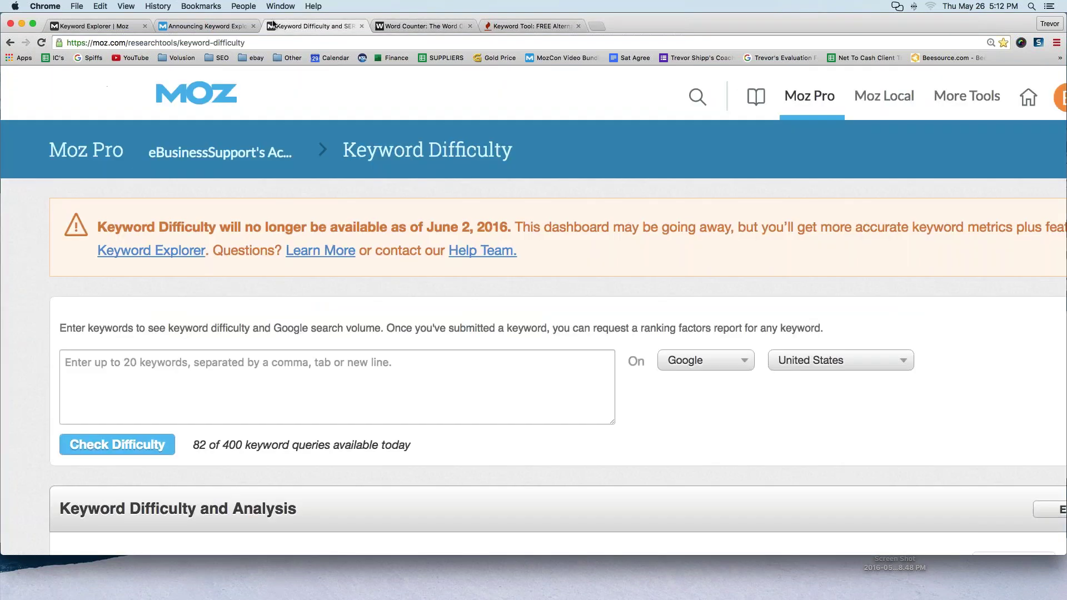
left_click(197, 25)
left_click(94, 26)
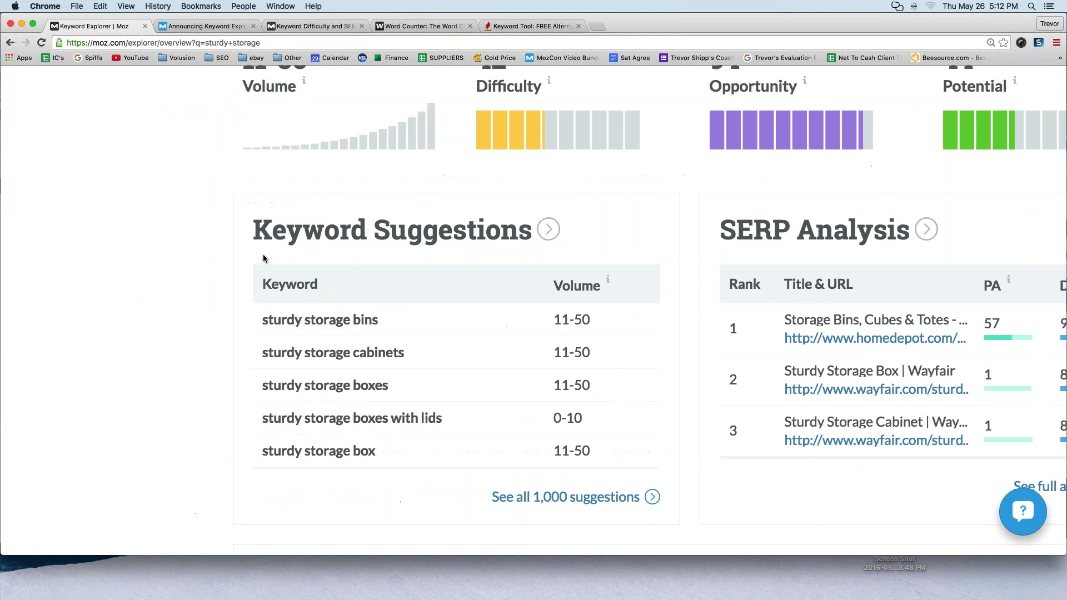
scroll(289, 268, "down", 1)
scroll(415, 239, "down", 1)
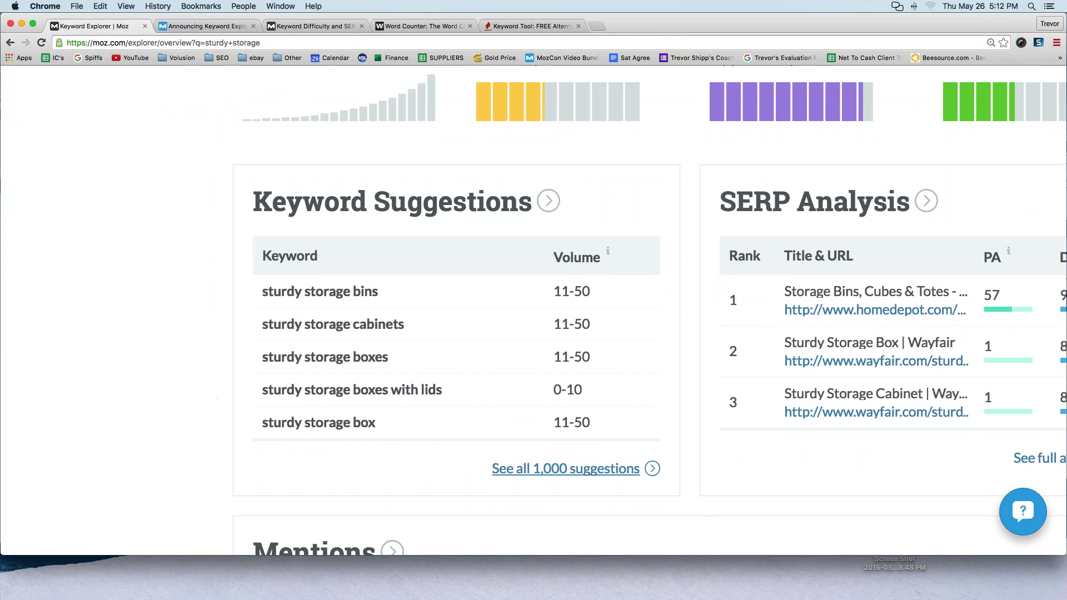
left_click(549, 473)
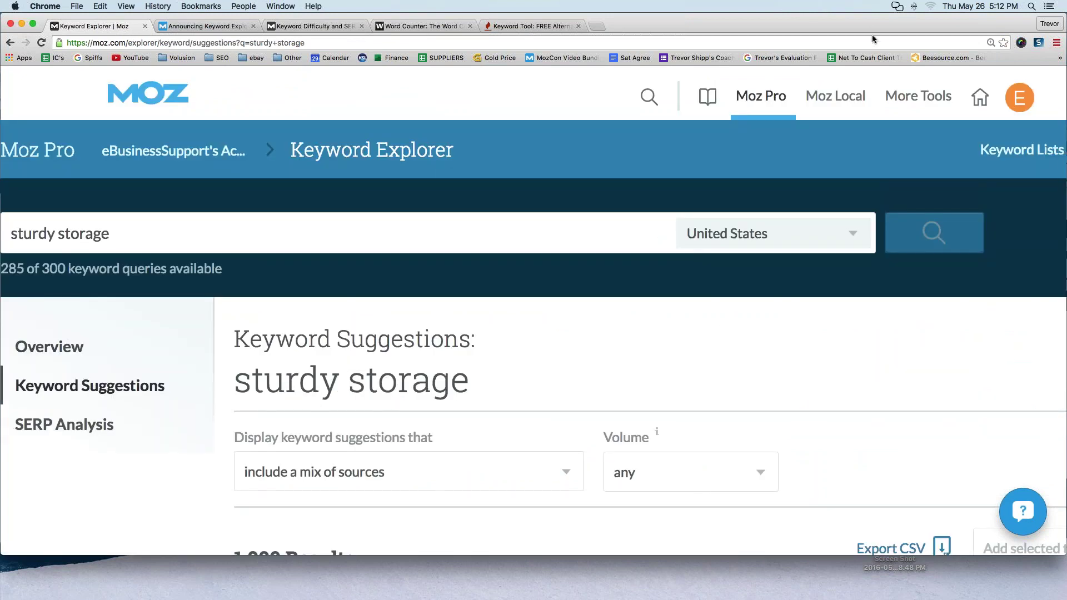
- Examine the suggested keywords for "sturdy storage" with their relevancy and volume ratings
scroll(396, 178, "down", 10)
scroll(395, 178, "down", 10)
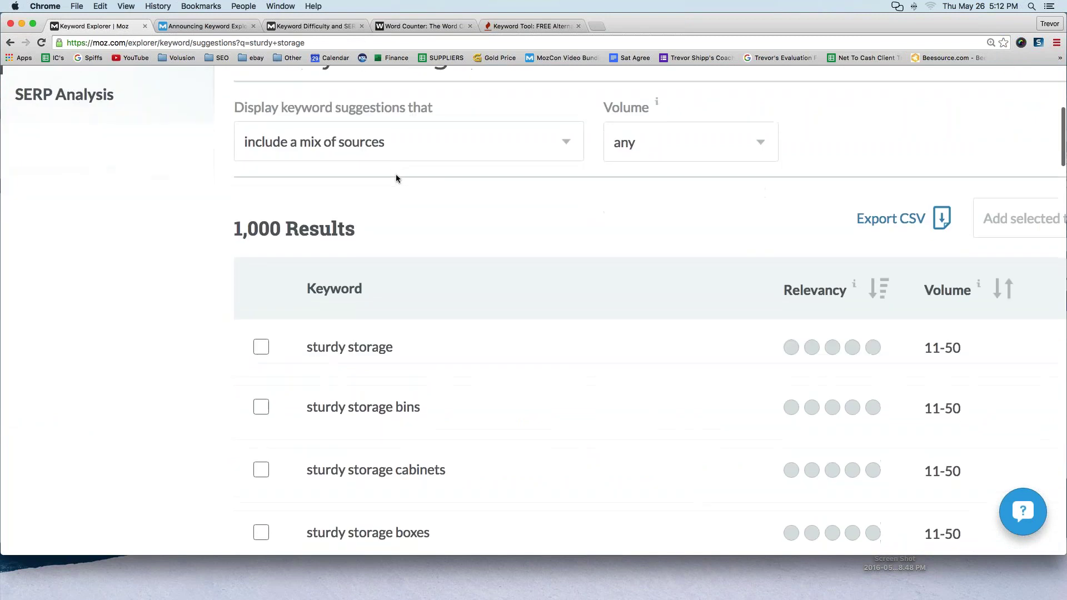
scroll(359, 234, "down", 10)
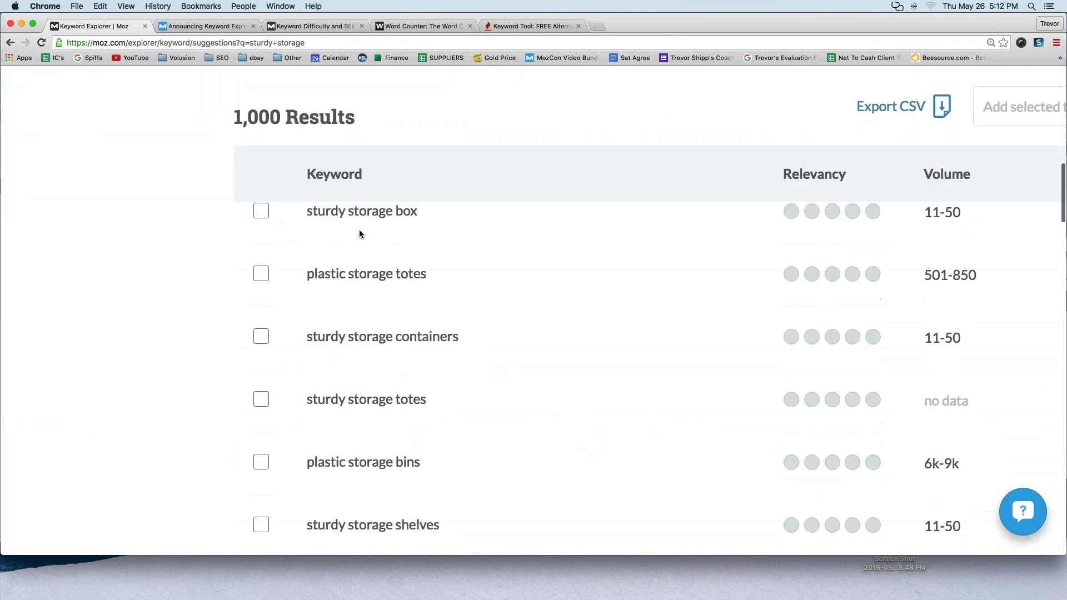
scroll(360, 234, "down", 20)
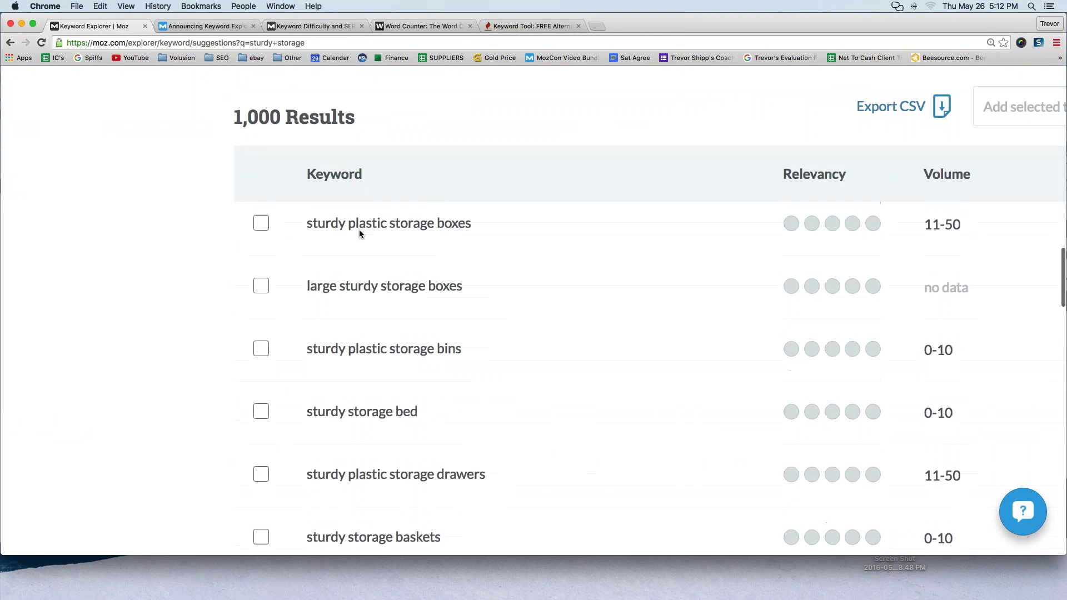
scroll(360, 233, "up", 20)
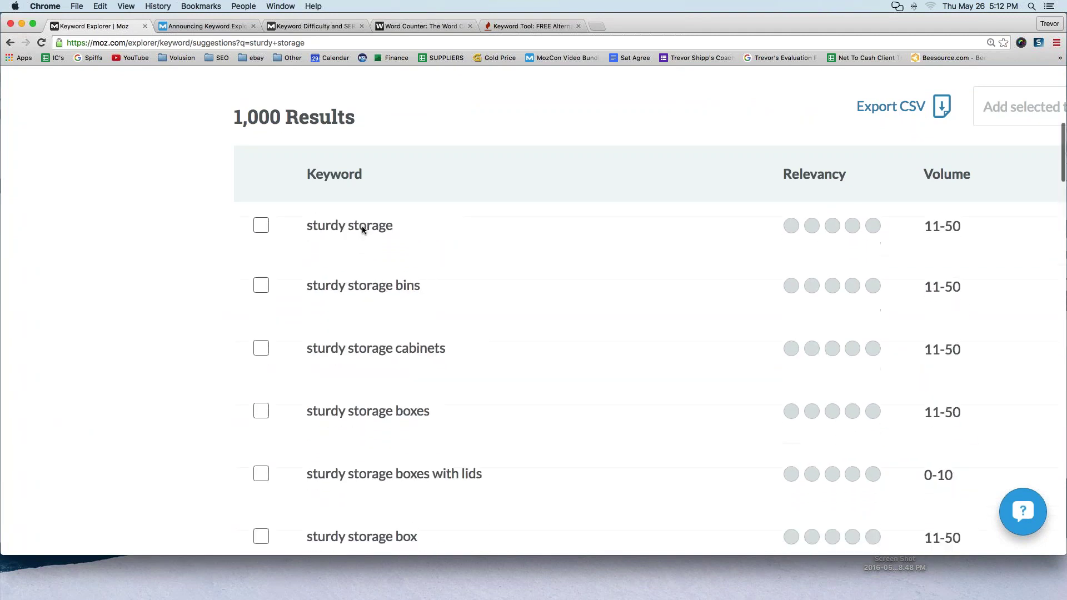
scroll(361, 243, "down", 3)
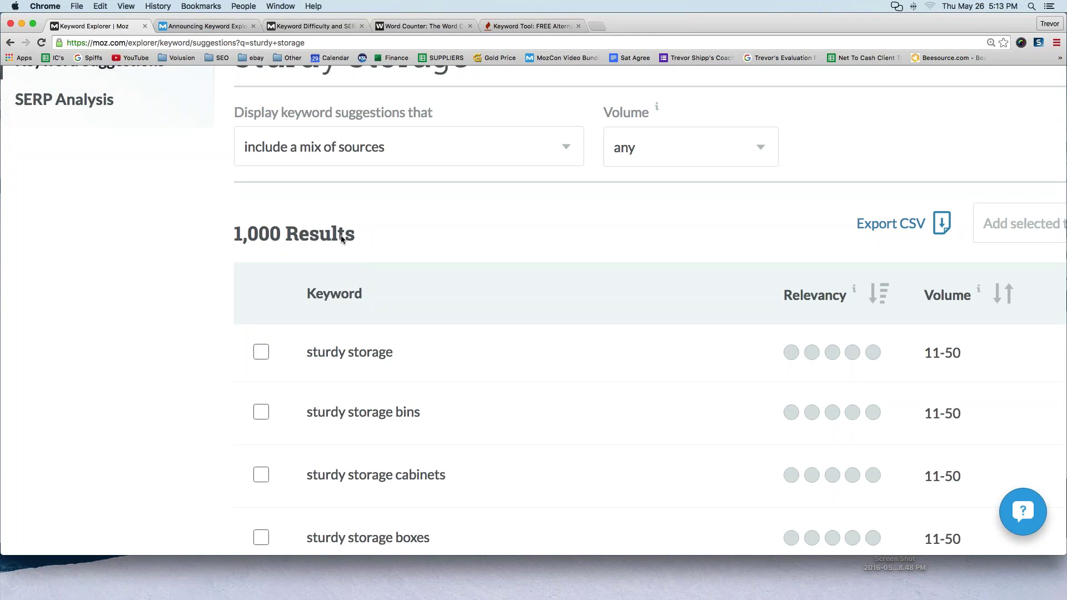
scroll(343, 153, "up", 3)
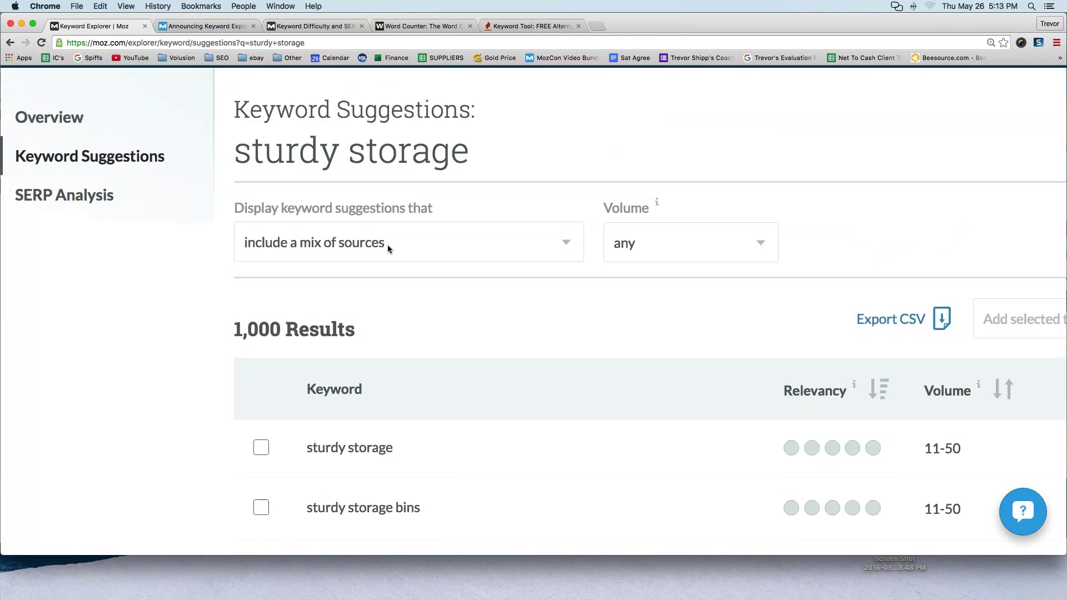
- Inspect the ranges offered by the suggestions' Volume filter, leaving it set to any
left_click(677, 248)
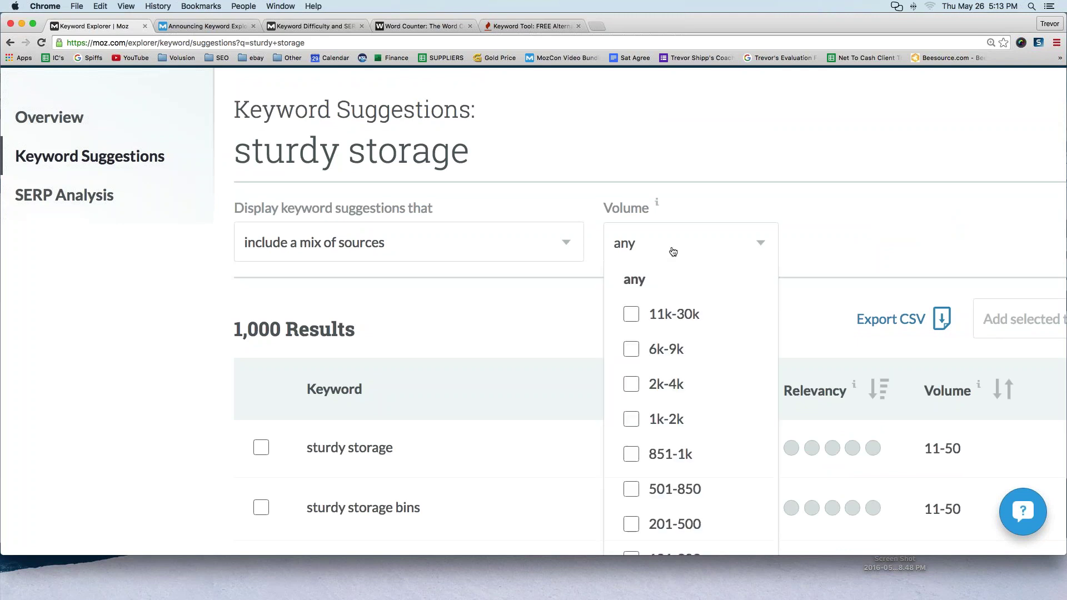
left_click(643, 278)
left_click(673, 243)
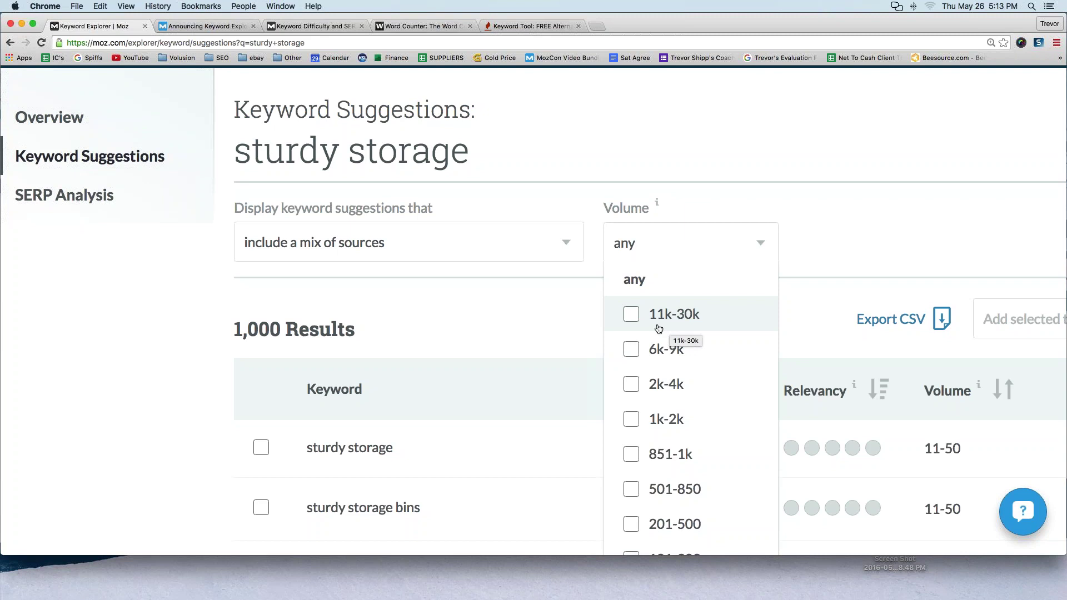
left_click(474, 298)
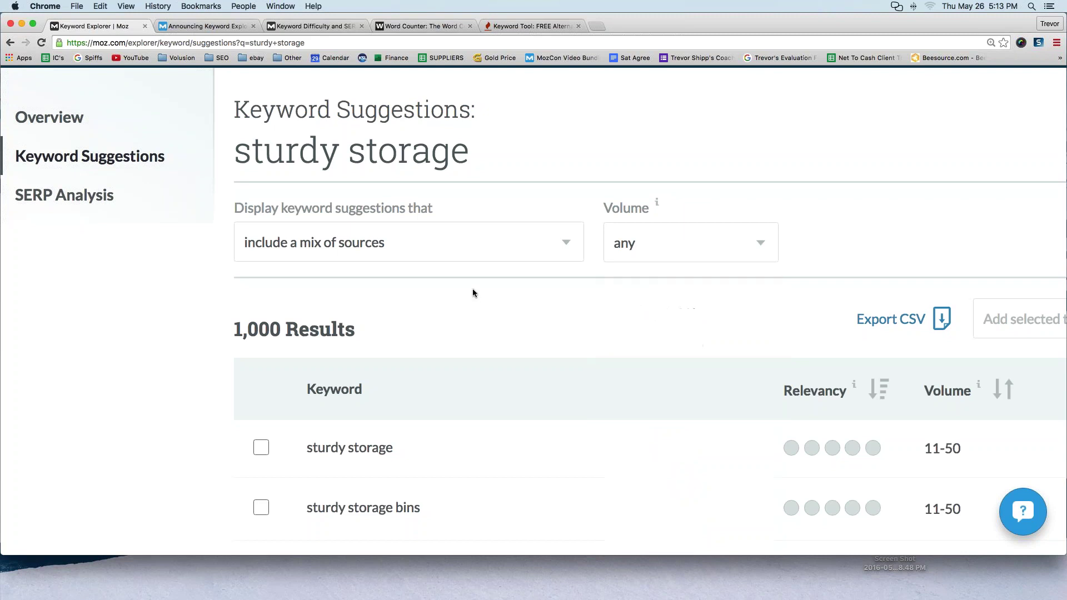
- View the SERP Analysis page for "sturdy storage", and go back to the keyword's overview metrics and suggestions
left_click(64, 195)
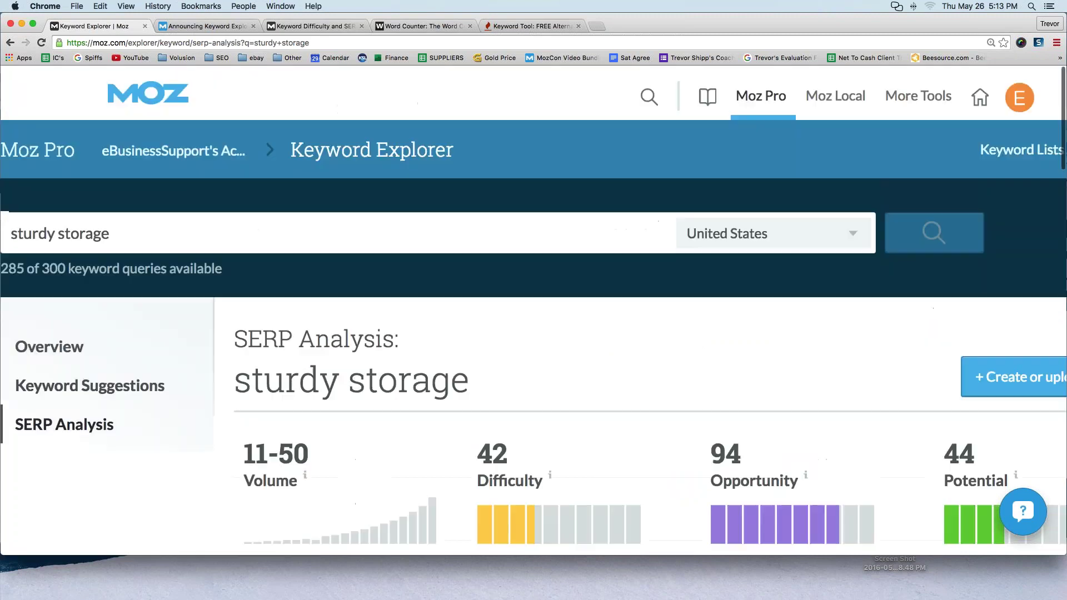
left_click(67, 357)
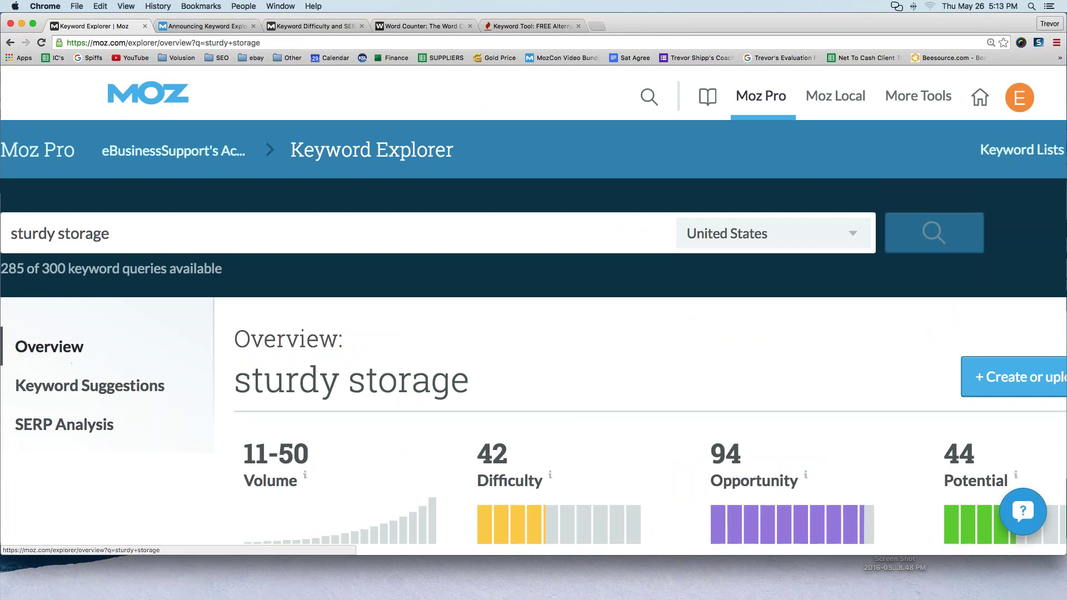
scroll(298, 358, "down", 7)
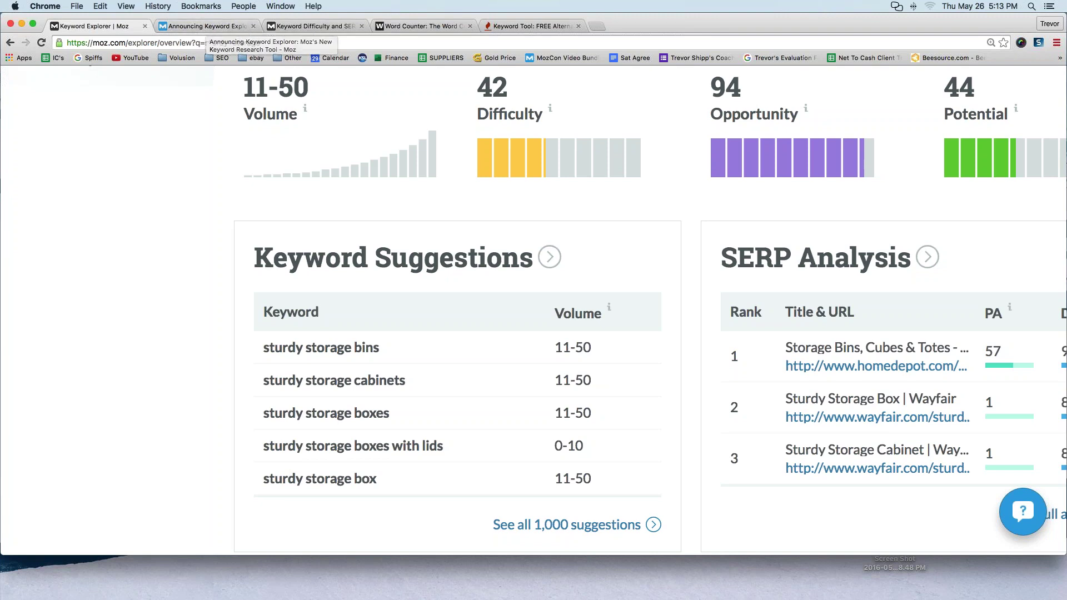
scroll(266, 28, "up", 3)
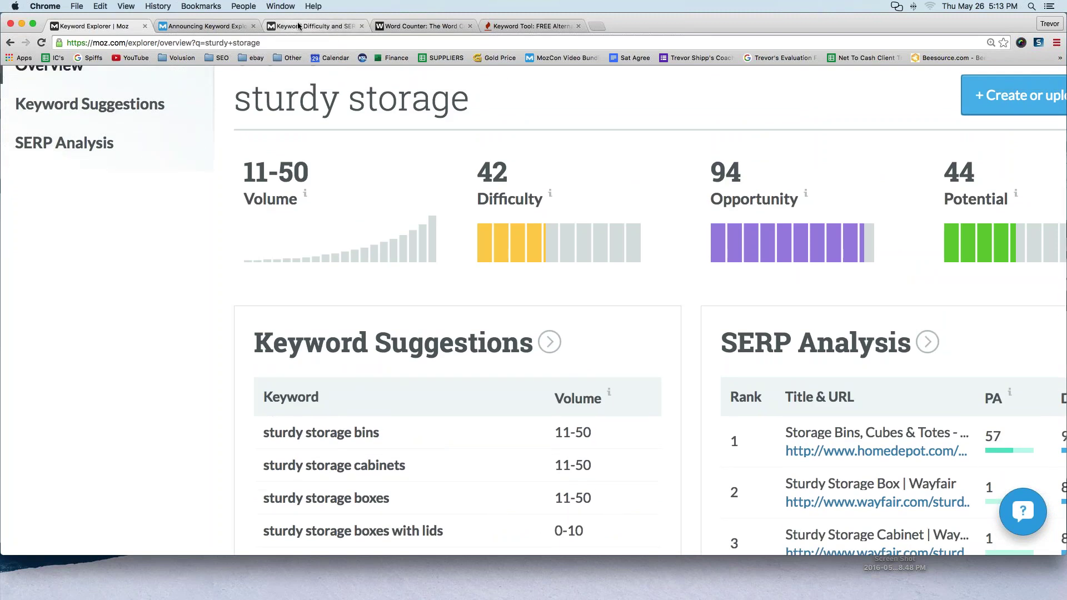
- Reread the announcement post's numbered points about Keyword Explorer's metrics and volume score
left_click(298, 27)
left_click(245, 27)
scroll(534, 310, "down", 3)
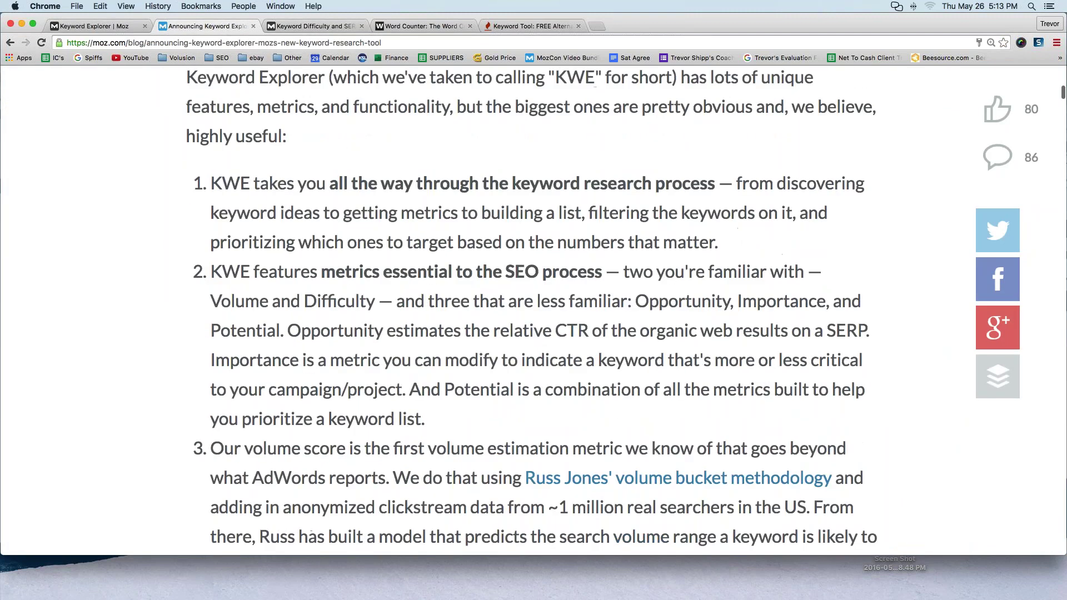
scroll(354, 242, "down", 3)
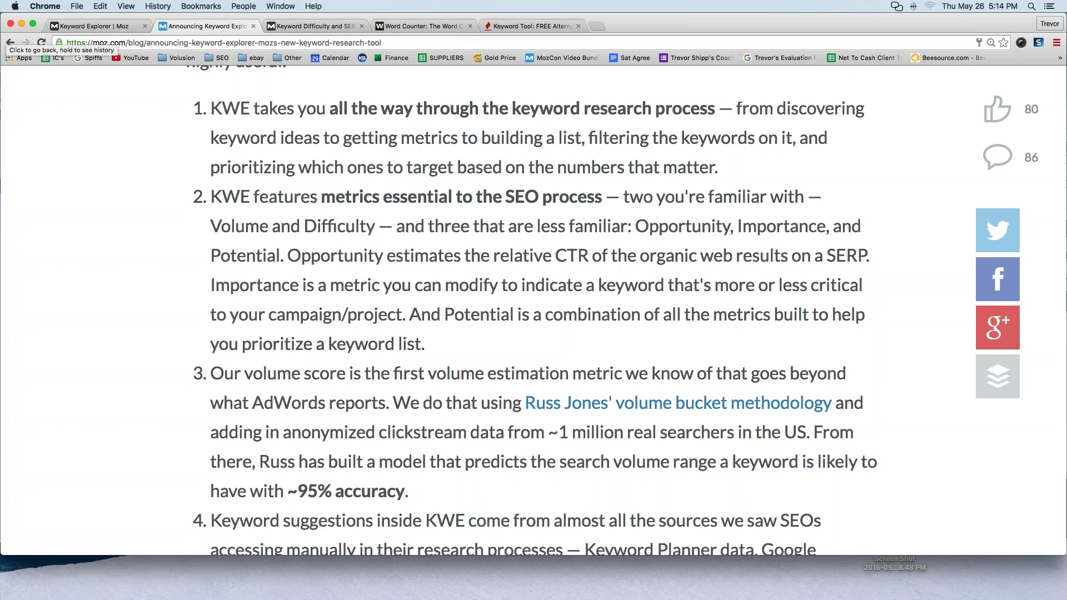
- Return to the sturdy storage overview and bring all four metrics, from Volume to Potential, into view
left_click(92, 26)
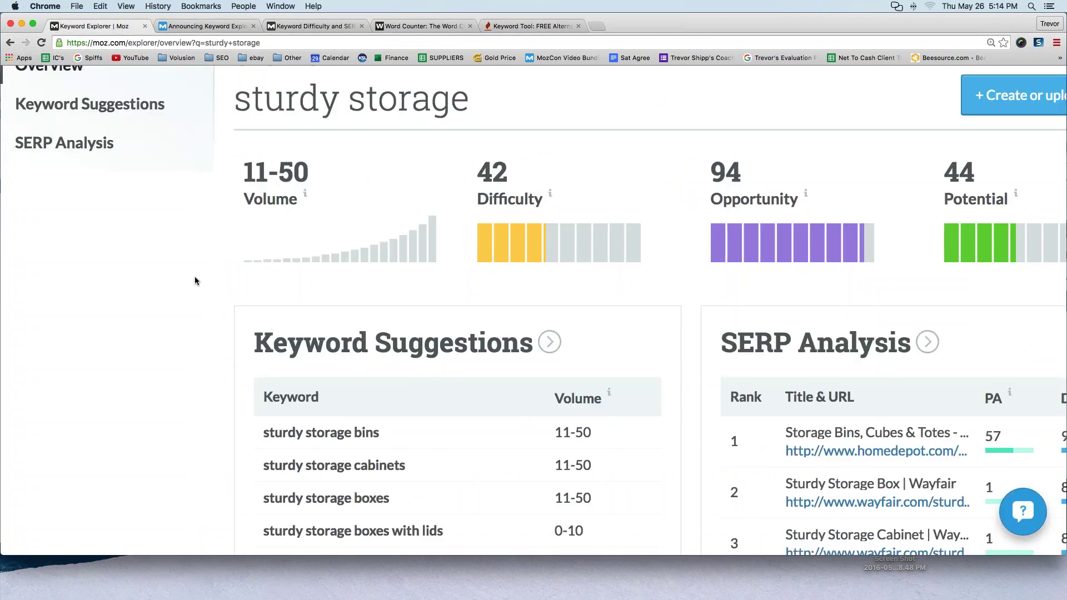
scroll(195, 277, "up", 3)
scroll(214, 284, "right", 3)
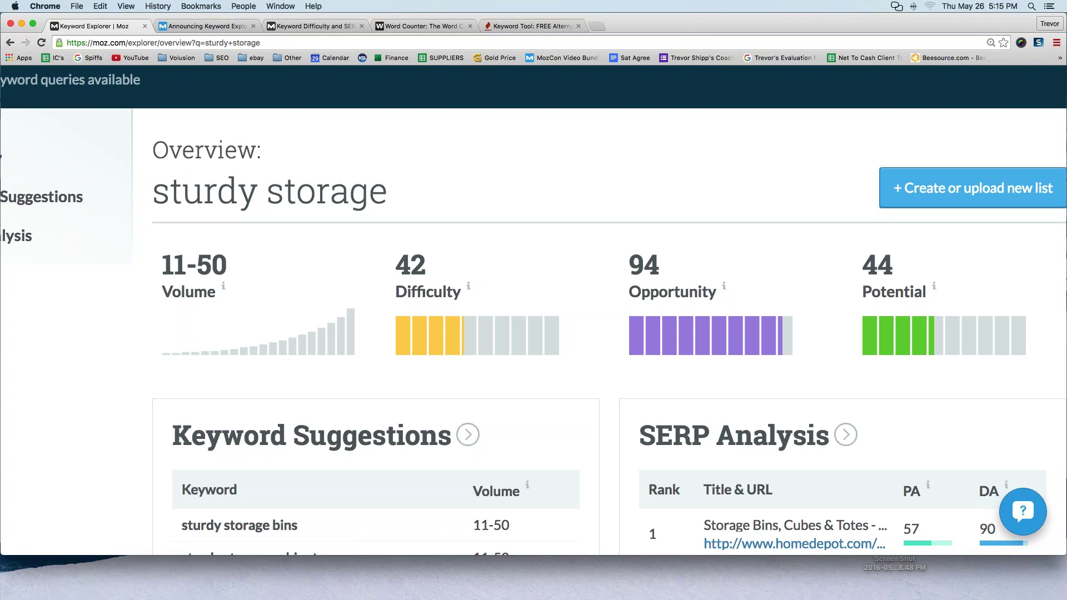
- Open google.com in a new tab and enlarge the page to 175%
left_click(598, 26)
type("google.com")
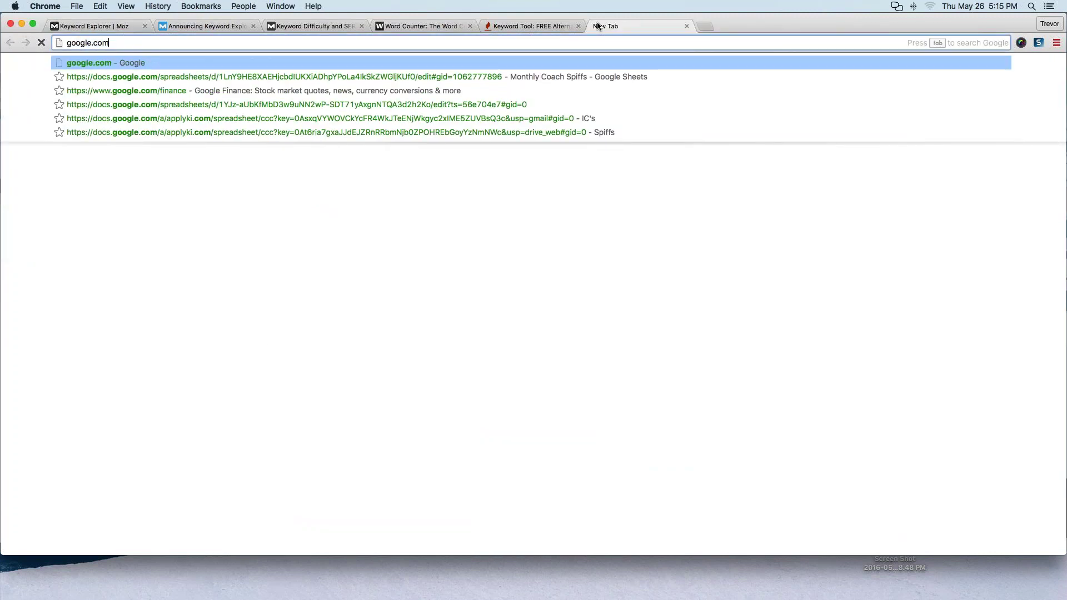
key("Return")
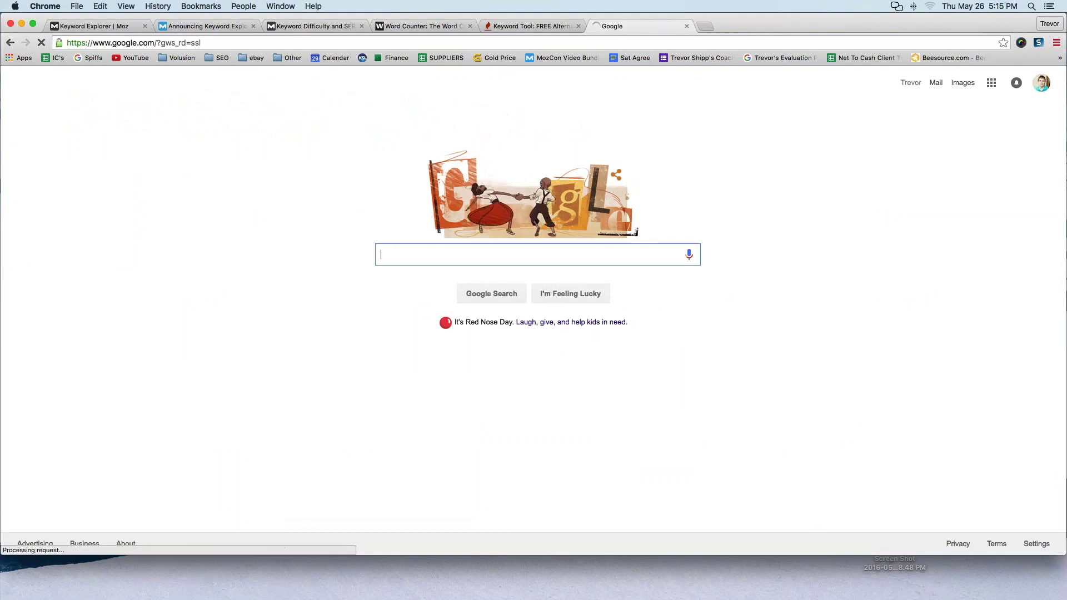
key("super+plus")
key("super+plus")
key("super+plus")
key("super+plus")
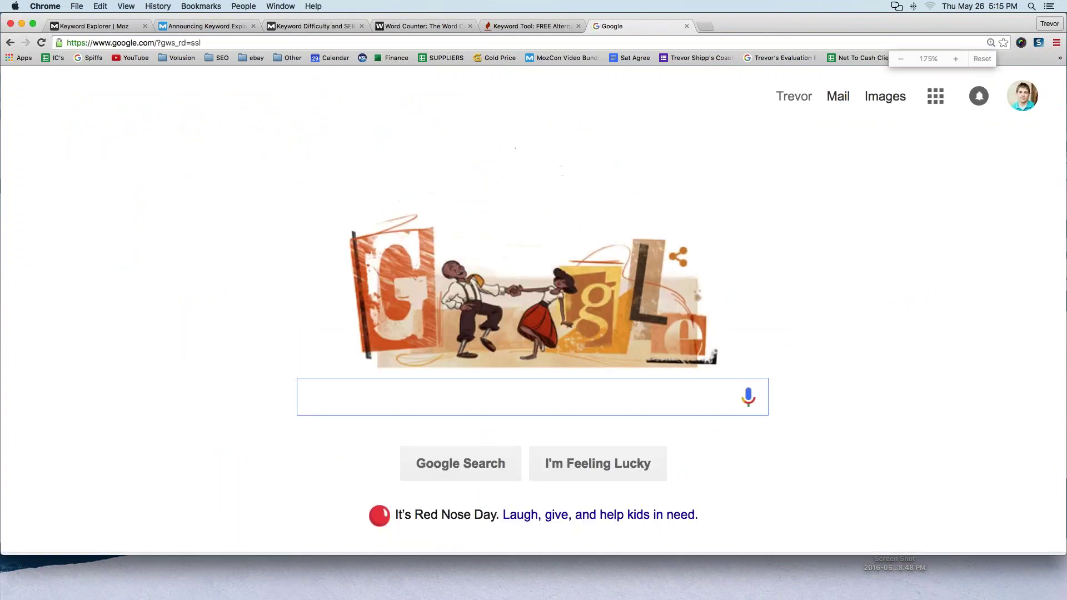
- Search Google for "sturdy storage"
type("s")
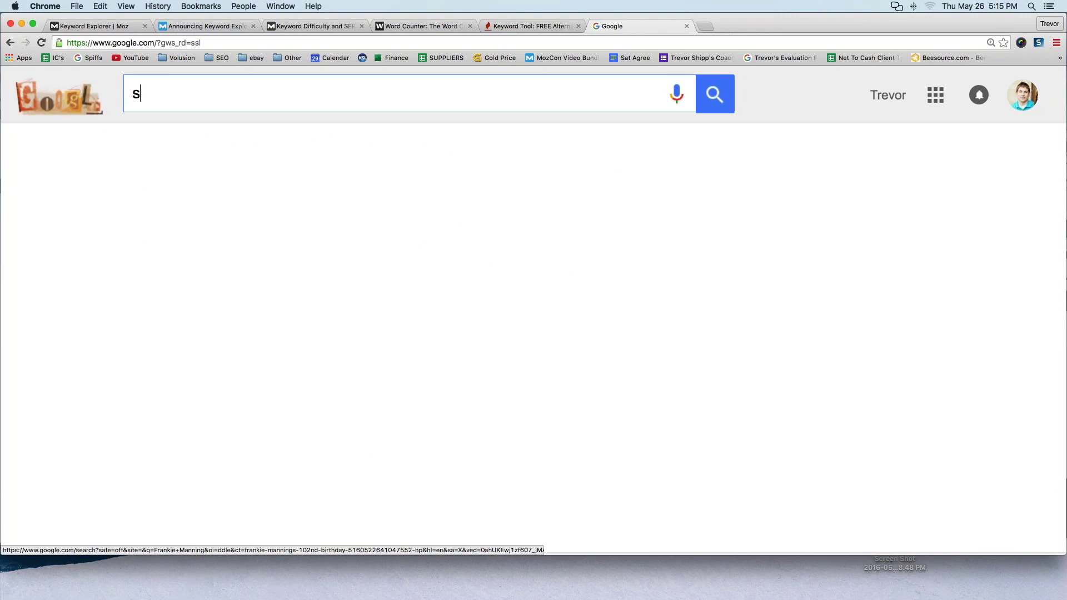
type("turdy storage")
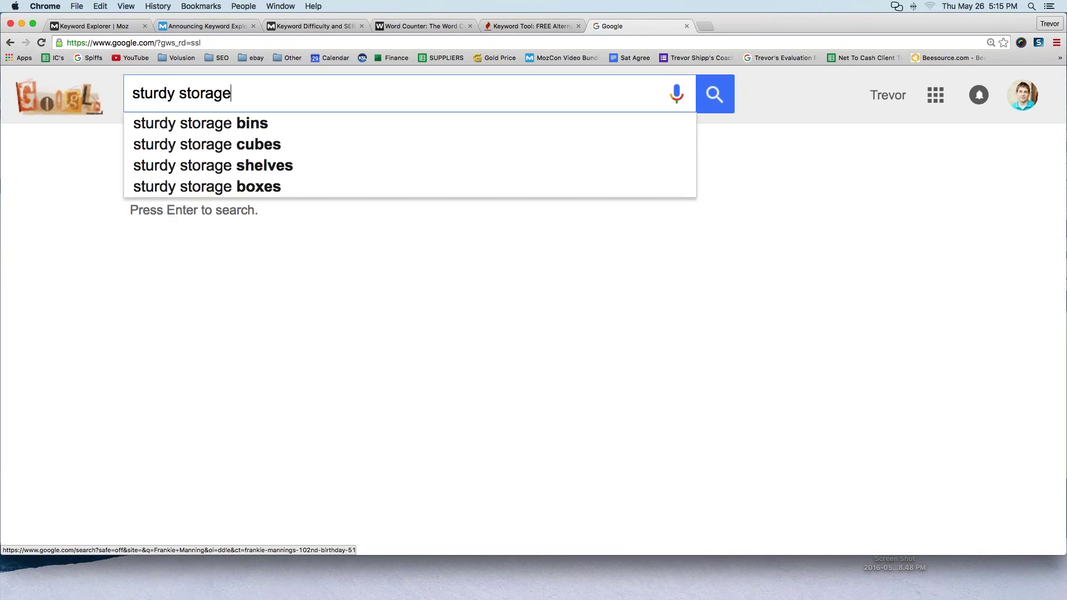
key("Return")
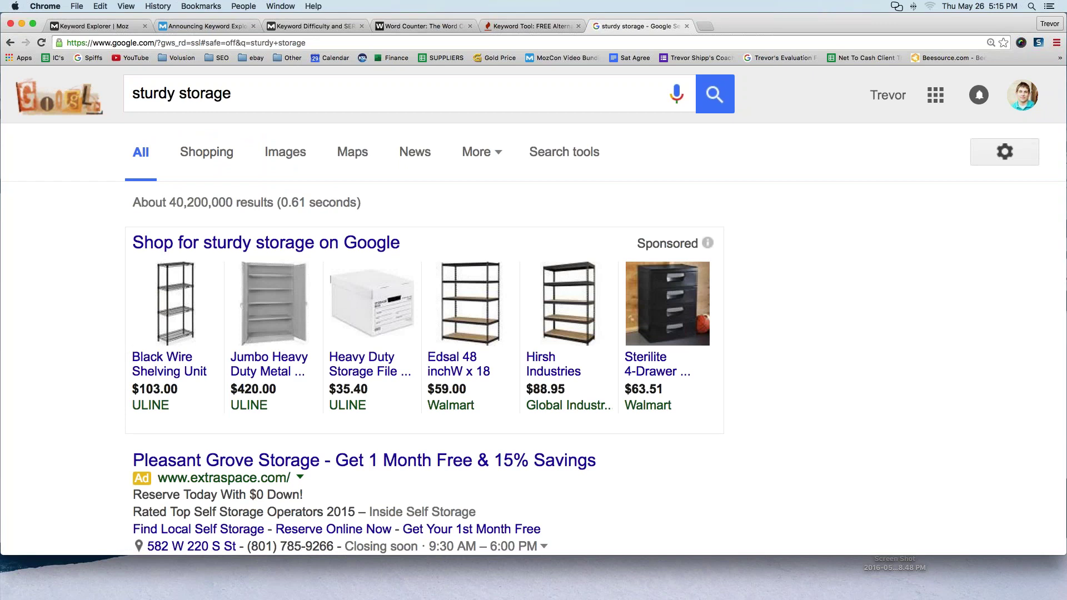
- Check the Volume metric in the Keyword Explorer overview, and compare it with the search volumes listed in Keyword Difficulty
left_click(98, 25)
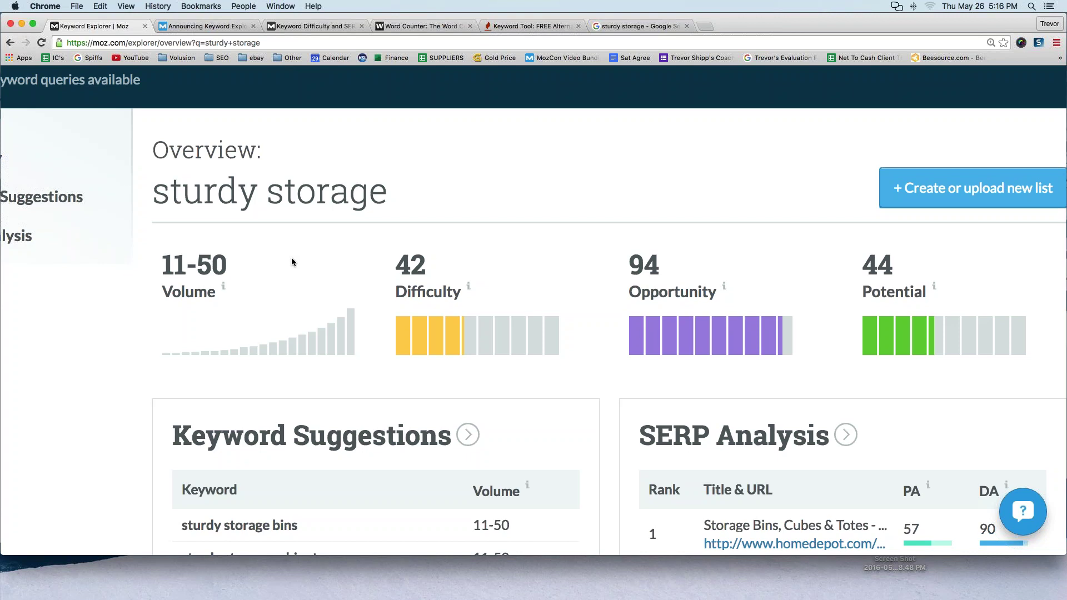
mouse_move(224, 286)
left_click(318, 28)
scroll(534, 310, "down", 7)
scroll(171, 243, "down", 2)
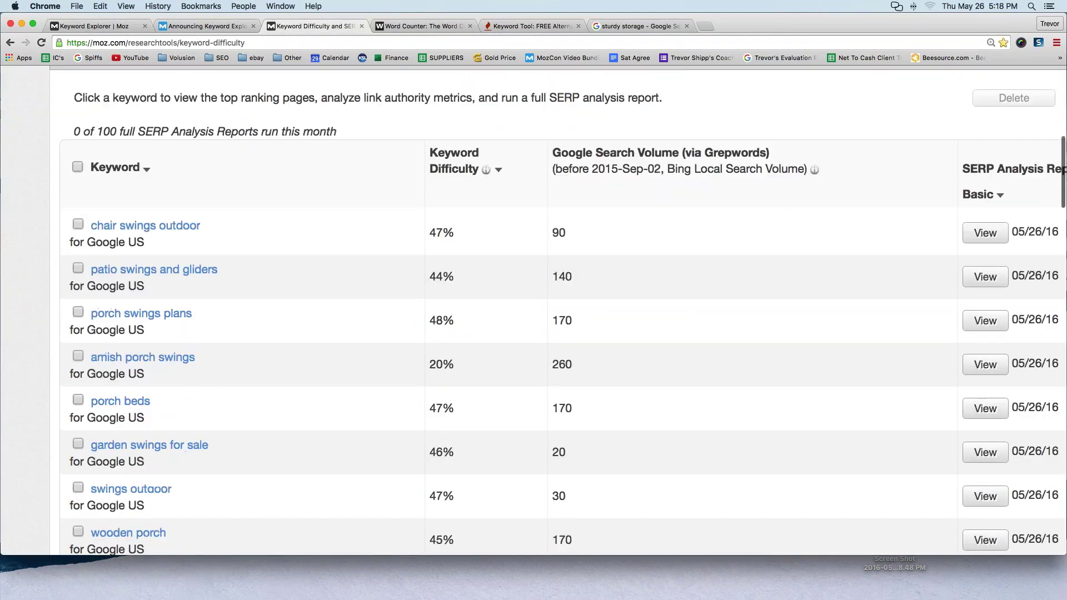
scroll(171, 242, "down", 3)
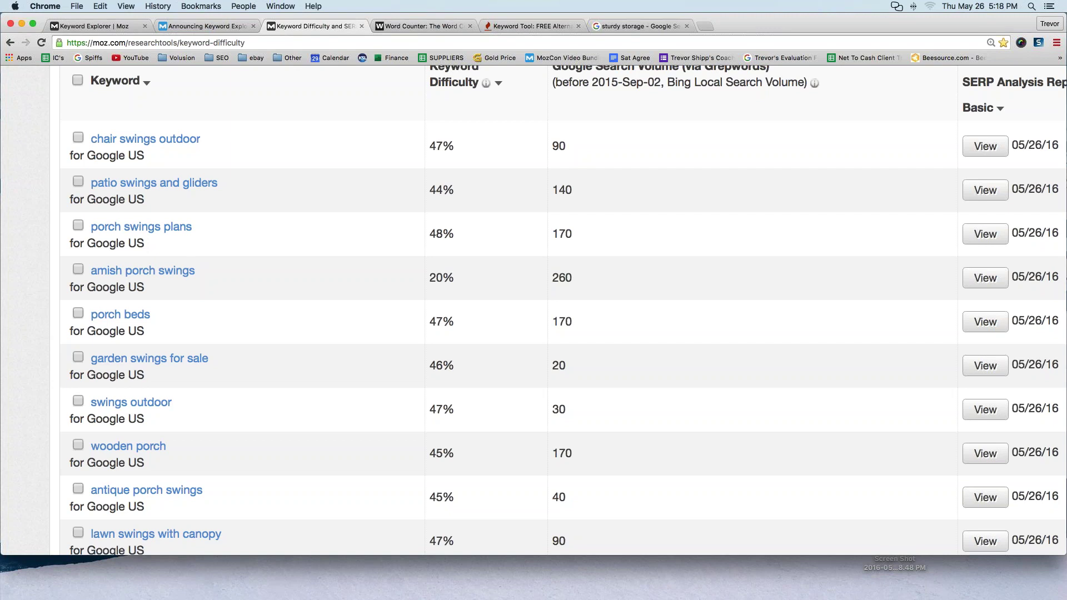
- Return to the sturdy storage overview in Keyword Explorer and open its full list of keyword suggestions
left_click(105, 26)
scroll(212, 355, "down", 1)
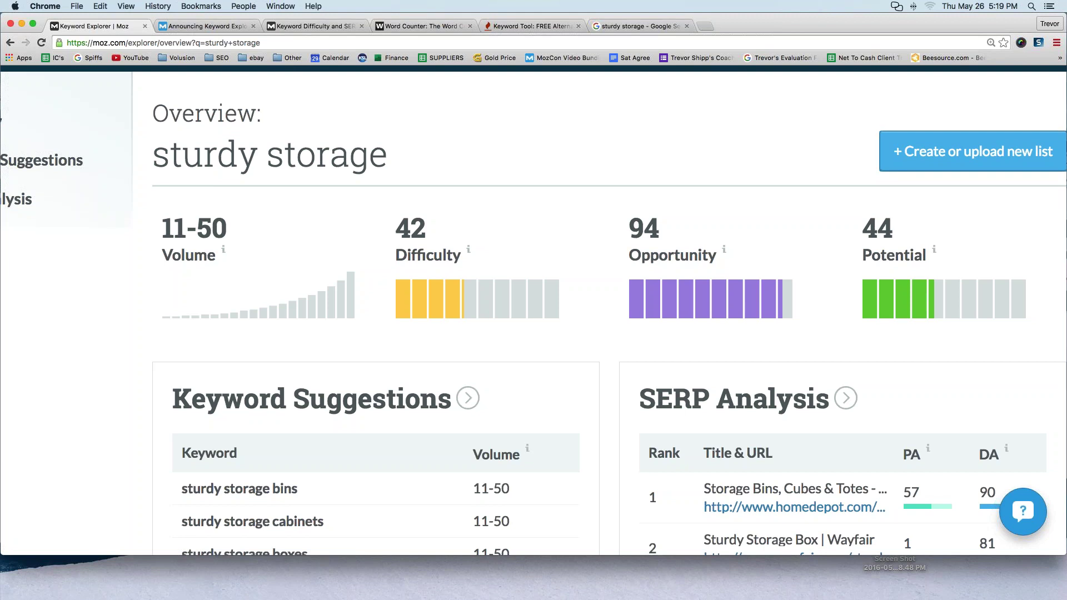
scroll(184, 311, "down", 4)
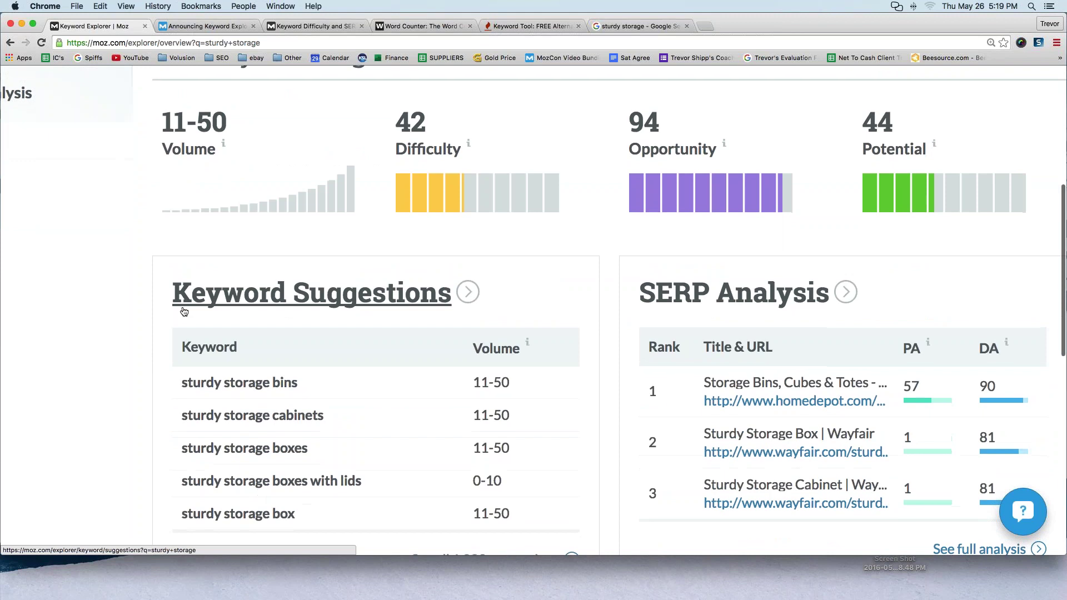
scroll(184, 311, "down", 2)
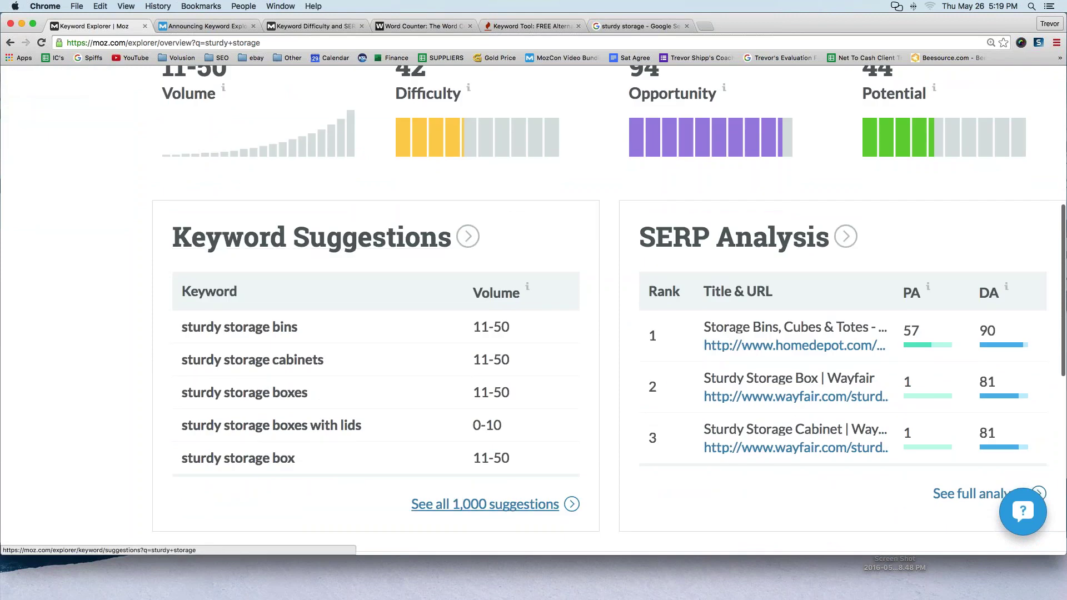
left_click(456, 504)
- Examine the Volume ranges of the sturdy storage keyword suggestions, from sturdy storage bins to sturdy storage shelves
scroll(457, 389, "down", 2)
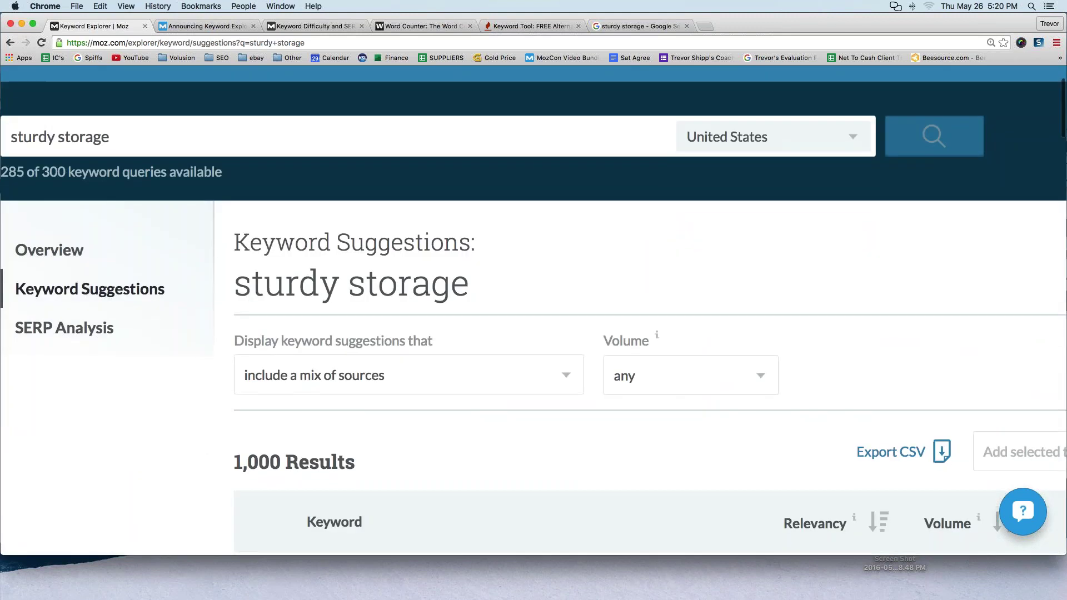
scroll(534, 311, "down", 6)
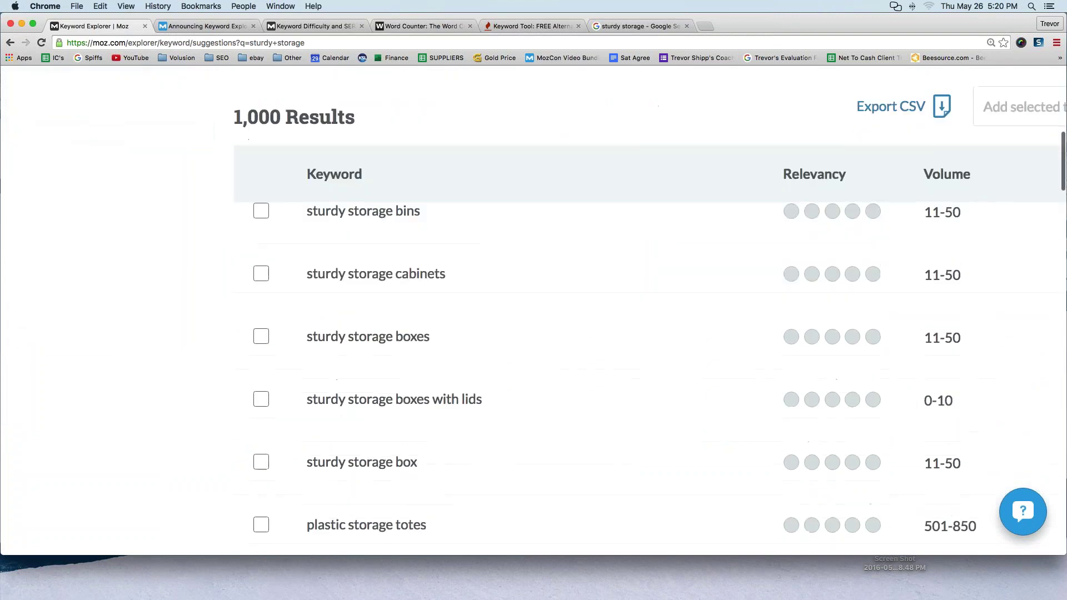
scroll(319, 369, "down", 3)
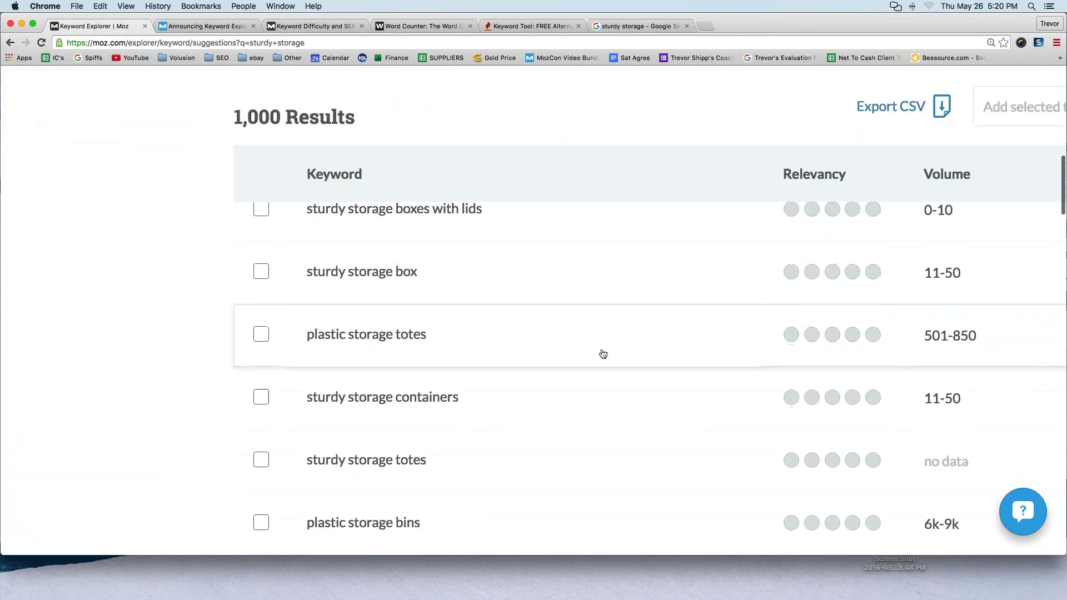
scroll(602, 354, "down", 1)
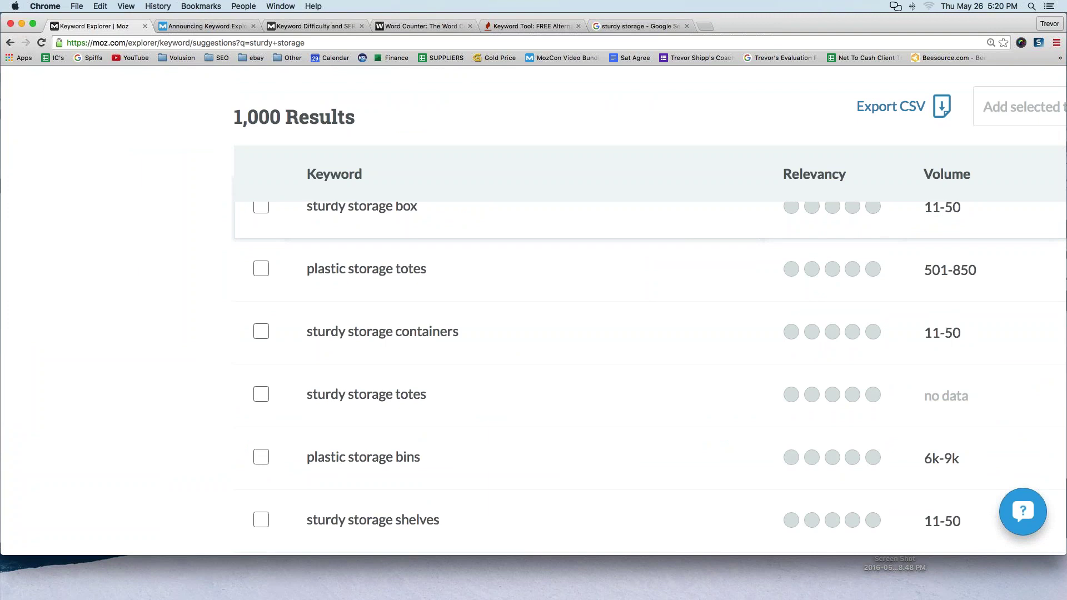
scroll(910, 241, "down", 1)
scroll(910, 242, "up", 1)
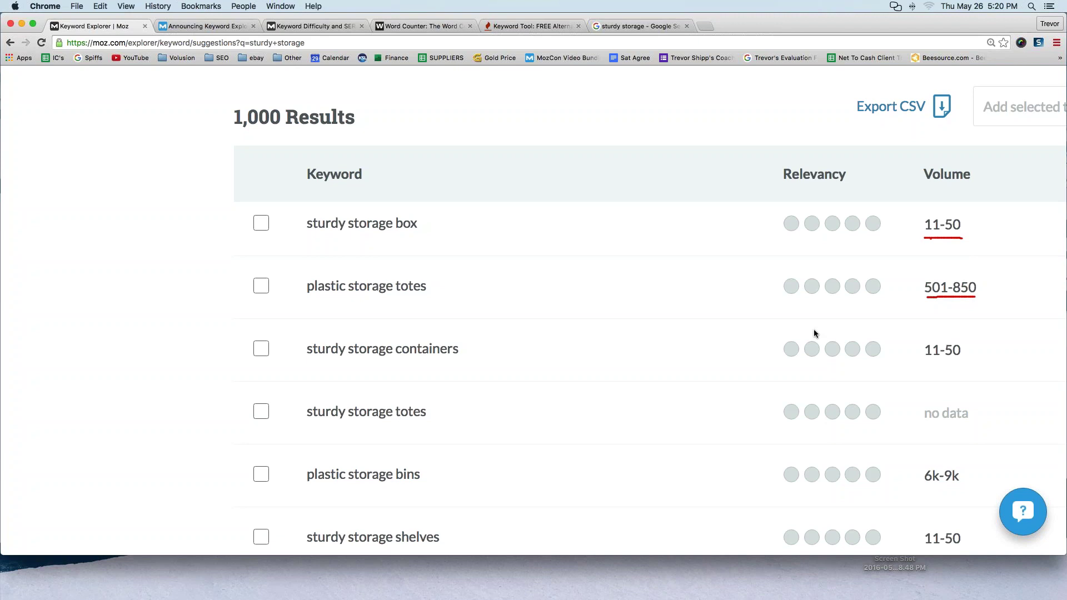
- Underline the sturdy storage containers volume, and circle the sturdy storage totes volume and the whole plastic storage bins row
left_click_drag(926, 365, 937, 366)
mouse_move(982, 402)
left_mouse_down()
mouse_move(913, 402)
mouse_move(934, 426)
left_mouse_up()
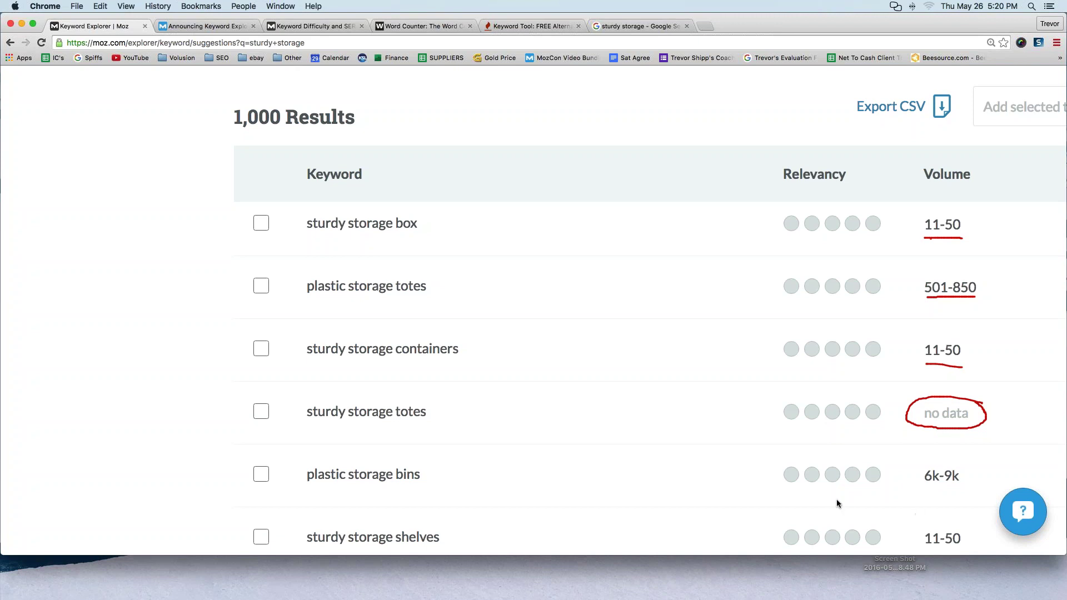
mouse_move(250, 506)
left_mouse_down()
mouse_move(935, 500)
mouse_move(913, 450)
mouse_move(350, 446)
mouse_move(249, 456)
mouse_move(240, 489)
mouse_move(256, 508)
left_mouse_up()
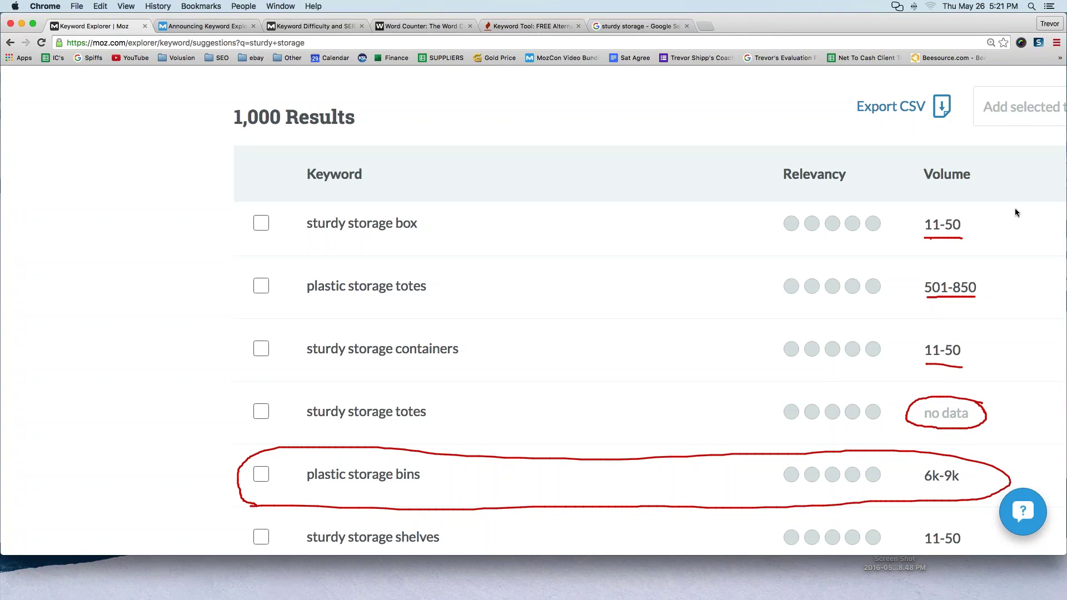
- Try to add the plastic storage bins suggestion to a keyword list
left_click(382, 480)
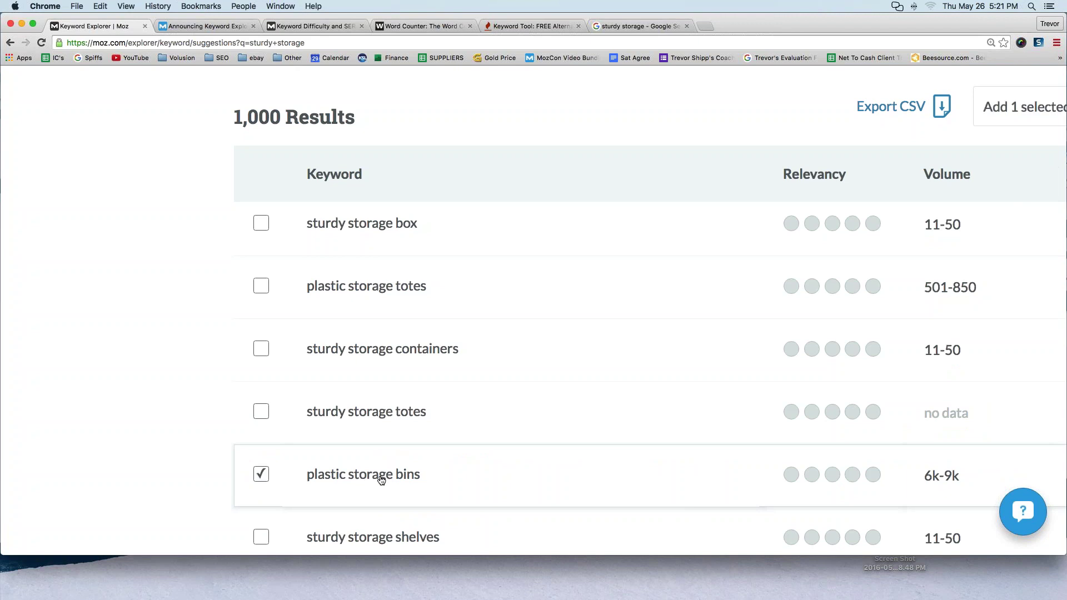
left_click(381, 480)
left_click(268, 478)
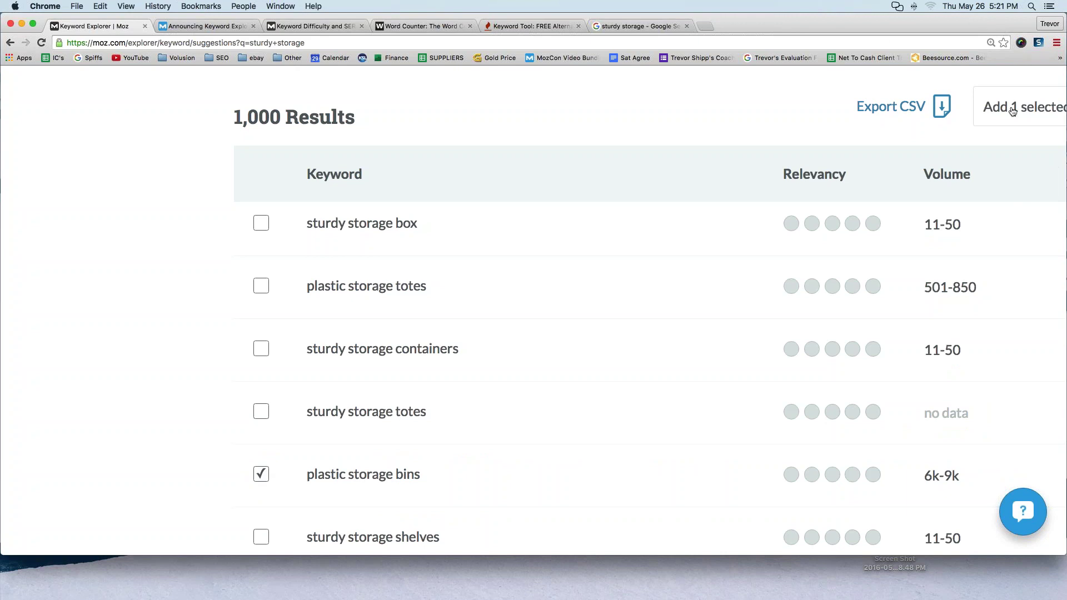
left_click(993, 124)
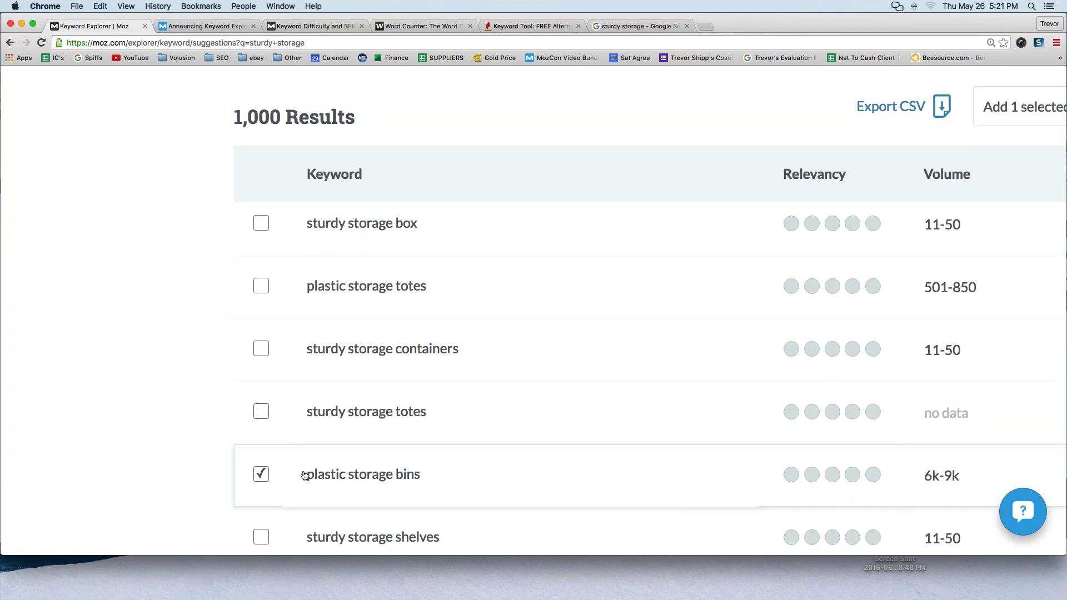
left_click(261, 474)
- Search Keyword Explorer for "plastic storage bins" in place of sturdy storage
scroll(143, 422, "up", 10)
left_click_drag(13, 233, 279, 217)
type("ip")
key("BackSpace")
key("BackSpace")
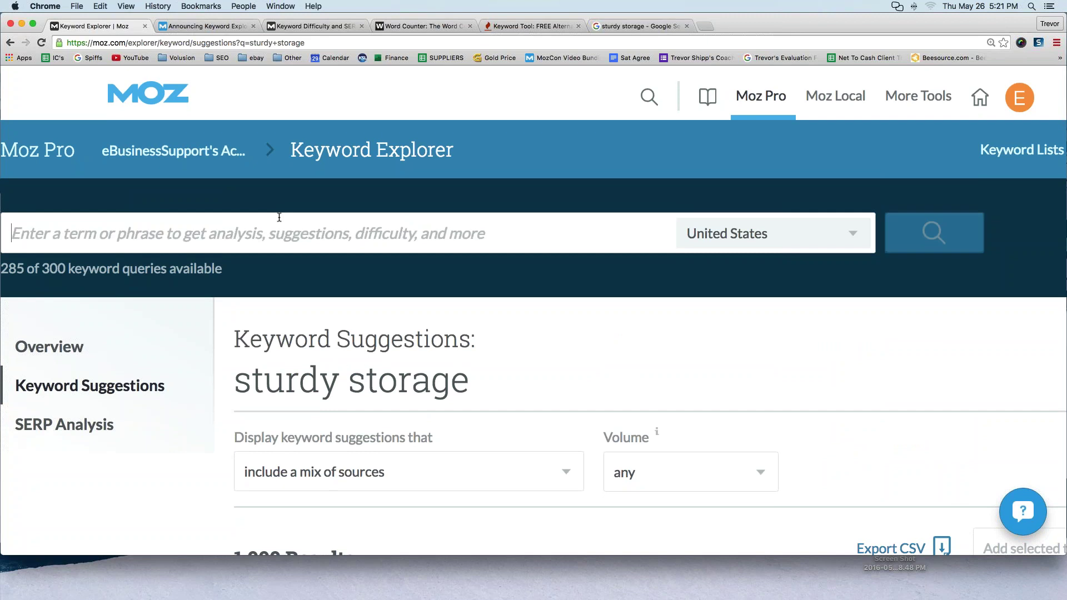
type("plastic storage")
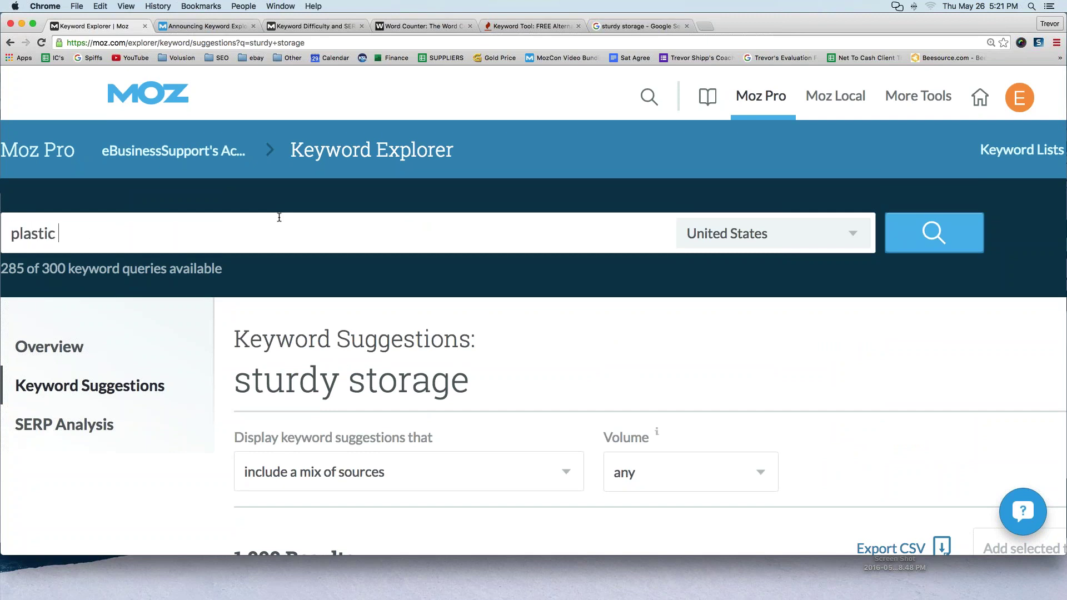
scroll(279, 217, "down", 8)
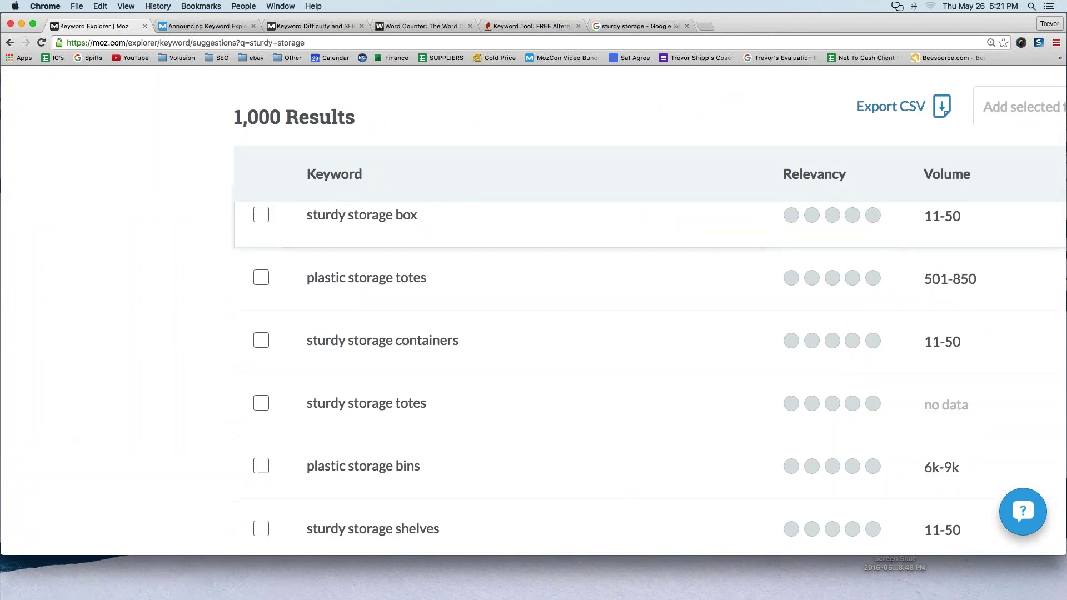
scroll(534, 310, "up", 6)
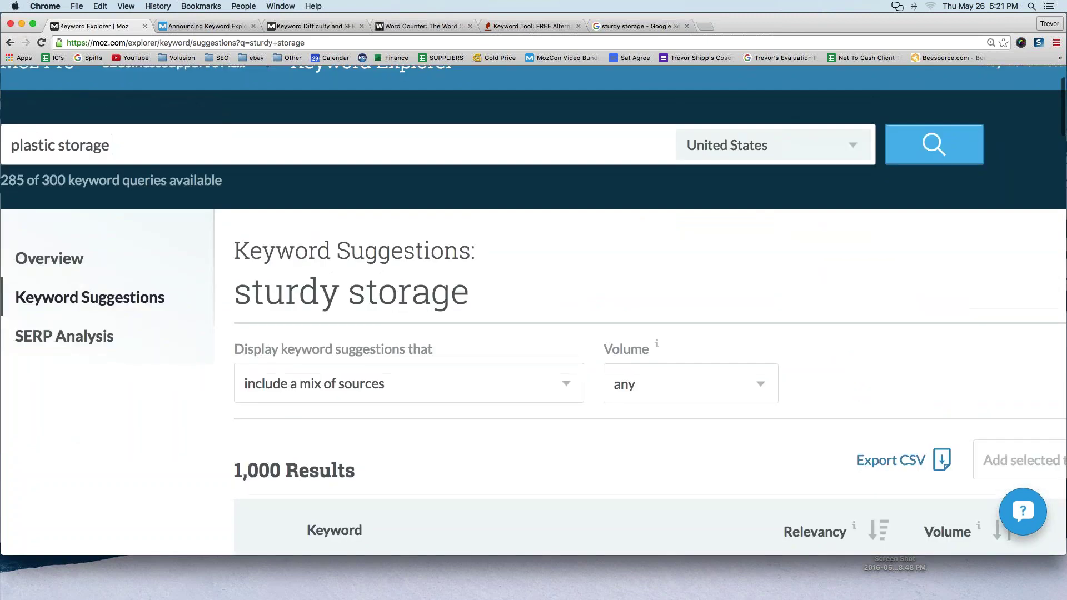
type("bins")
key("Return")
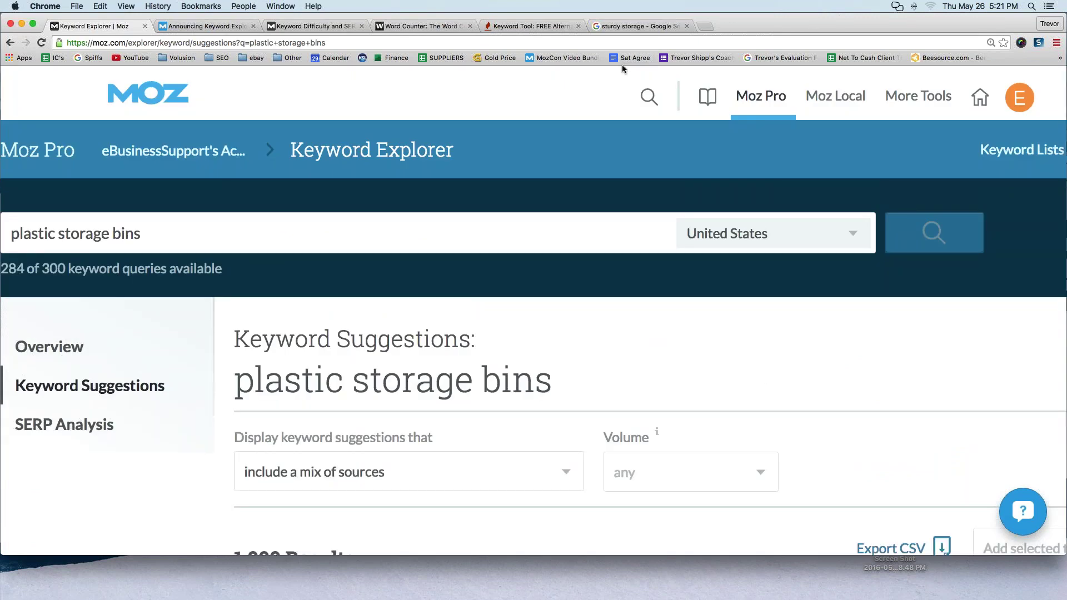
- Open the plastic storage bins overview and bring its Volume, Difficulty, Opportunity and Potential metrics into view
scroll(608, 116, "down", 3)
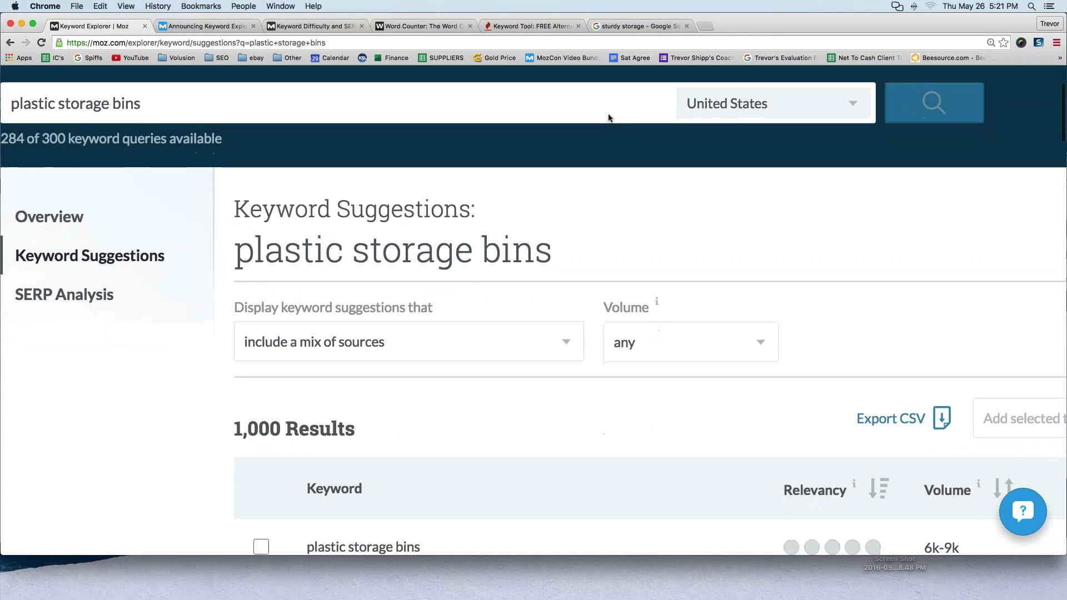
scroll(608, 117, "up", 3)
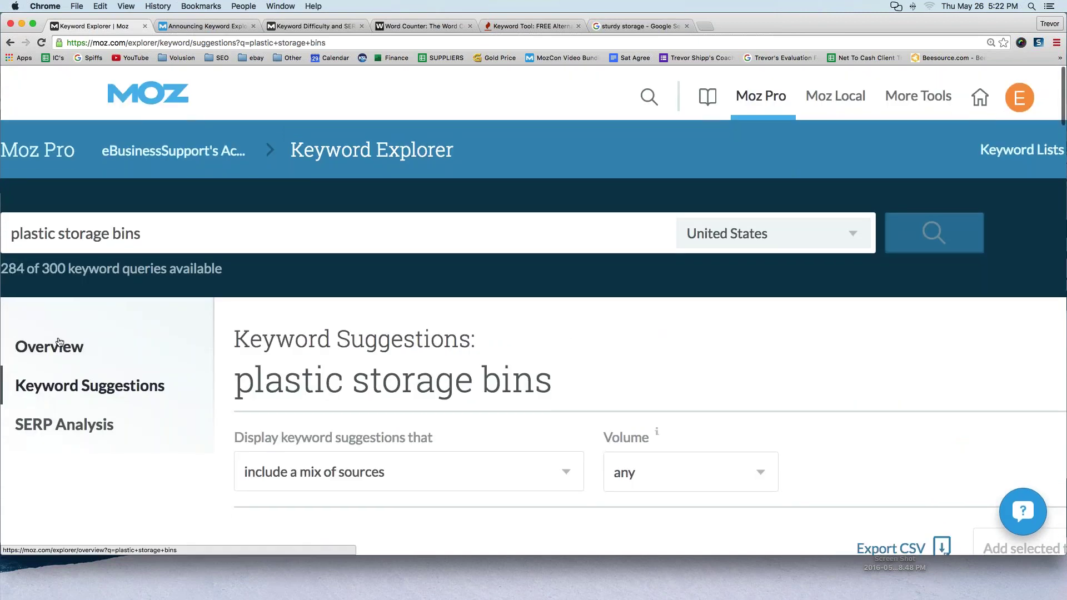
left_click(50, 347)
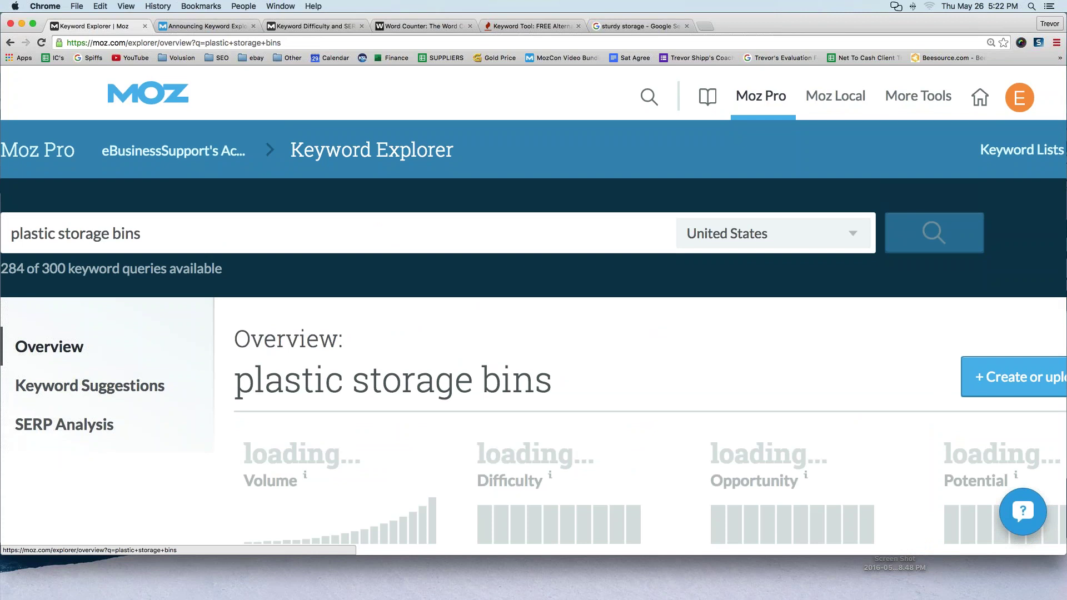
scroll(55, 344, "down", 1)
scroll(479, 272, "down", 3)
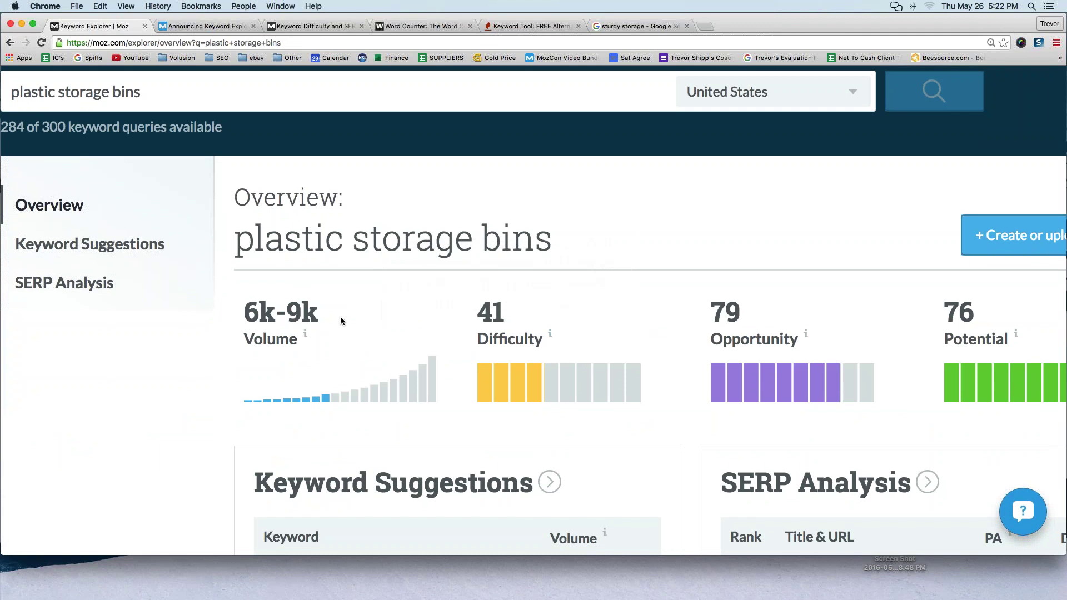
- Highlight the Volume and Difficulty scores of plastic storage bins in turn
left_click_drag(244, 311, 314, 312)
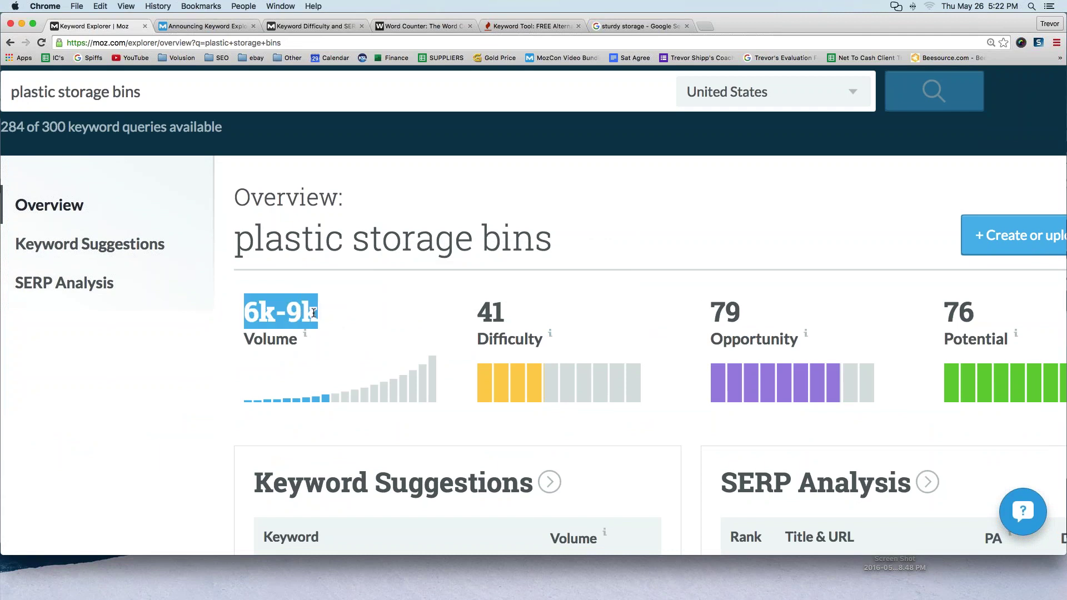
left_click(314, 313)
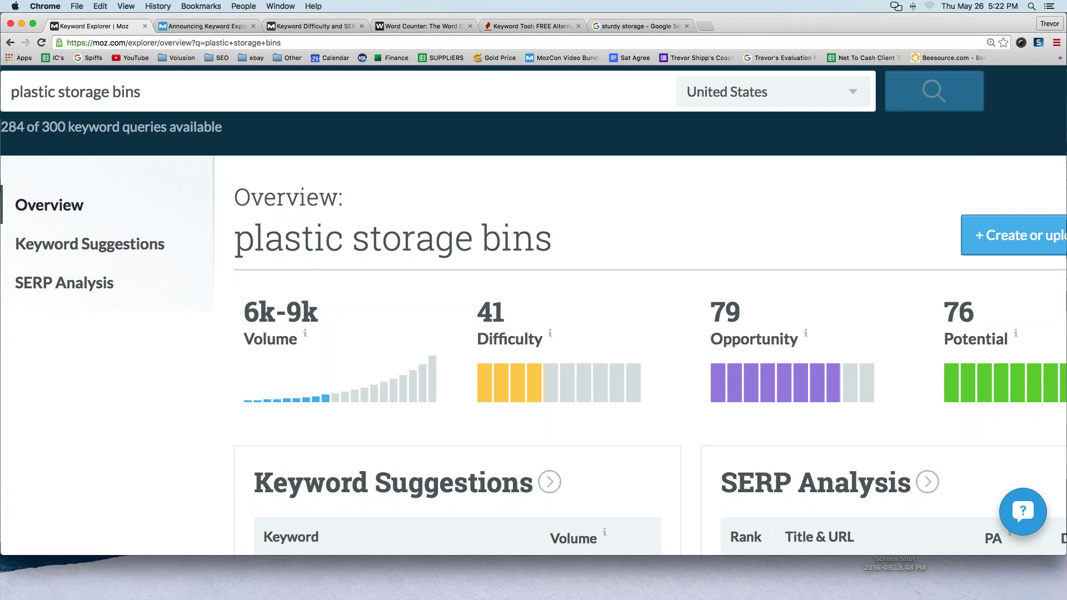
left_click_drag(486, 312, 499, 314)
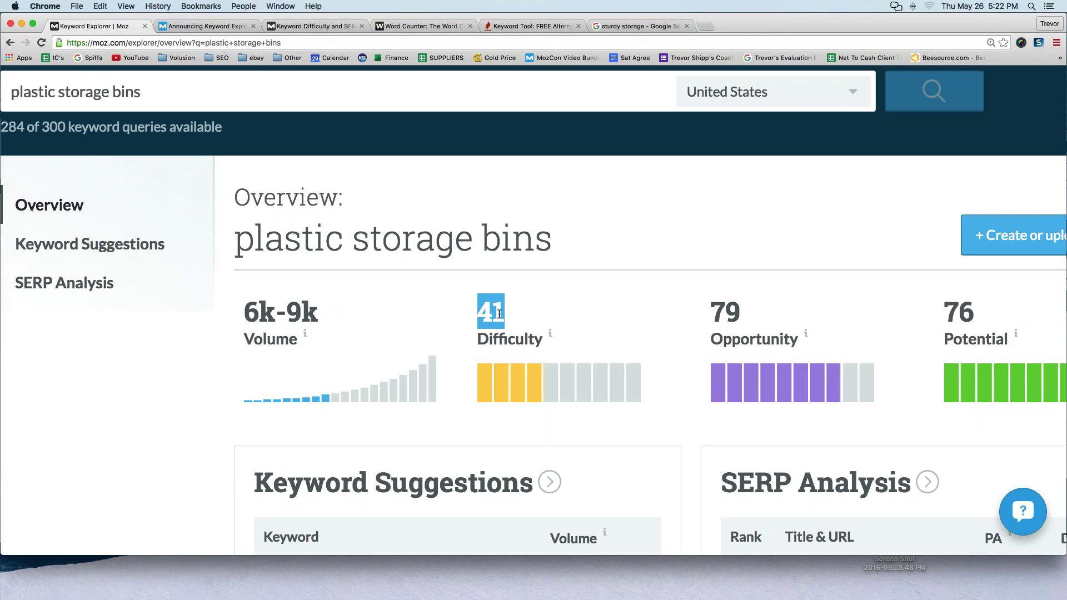
left_click(521, 300)
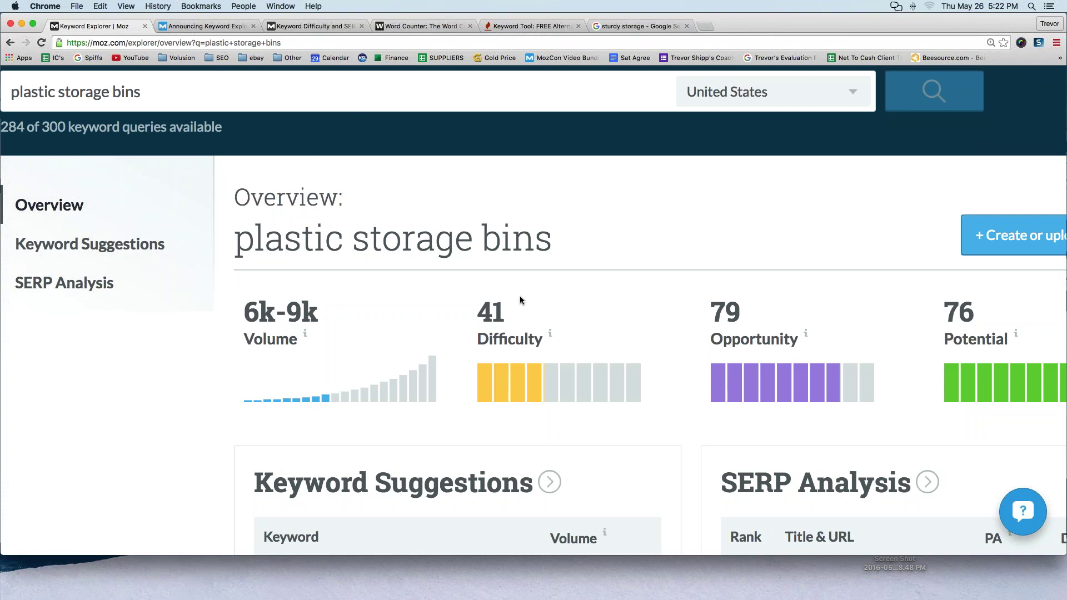
left_click_drag(475, 309, 495, 310)
left_click(506, 278)
- Switch to the open Google results and search for "plastic storage bins" instead
left_click(636, 27)
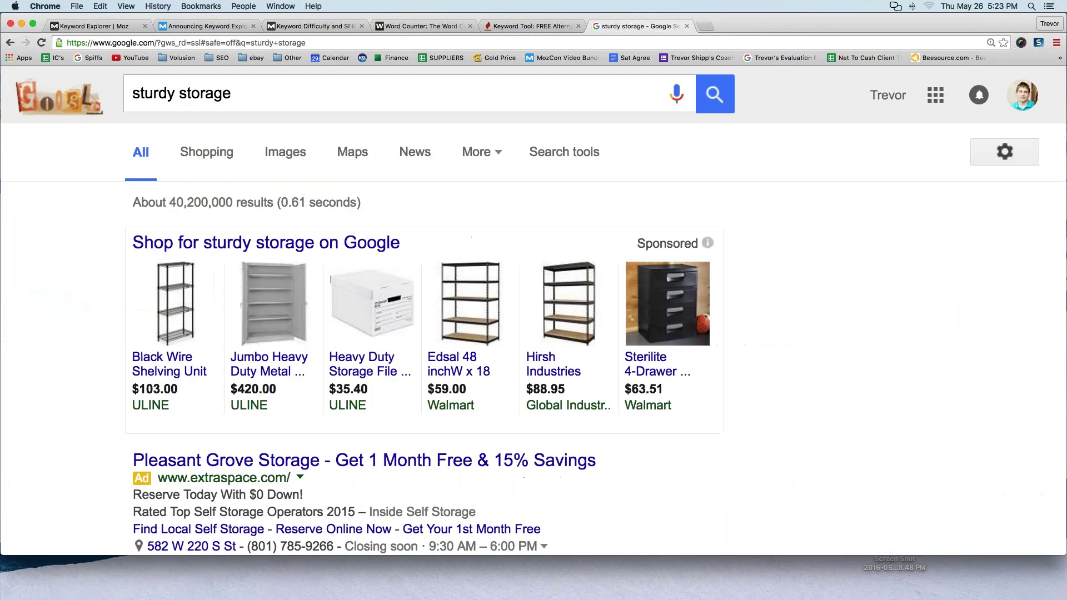
left_click(355, 93)
triple_click(195, 99)
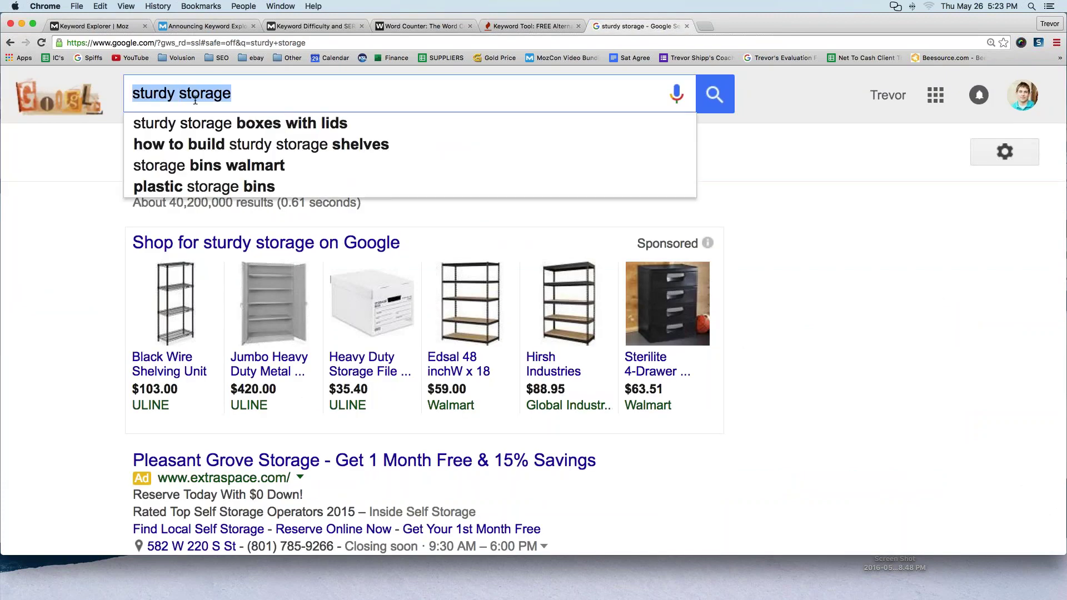
type("plastic ")
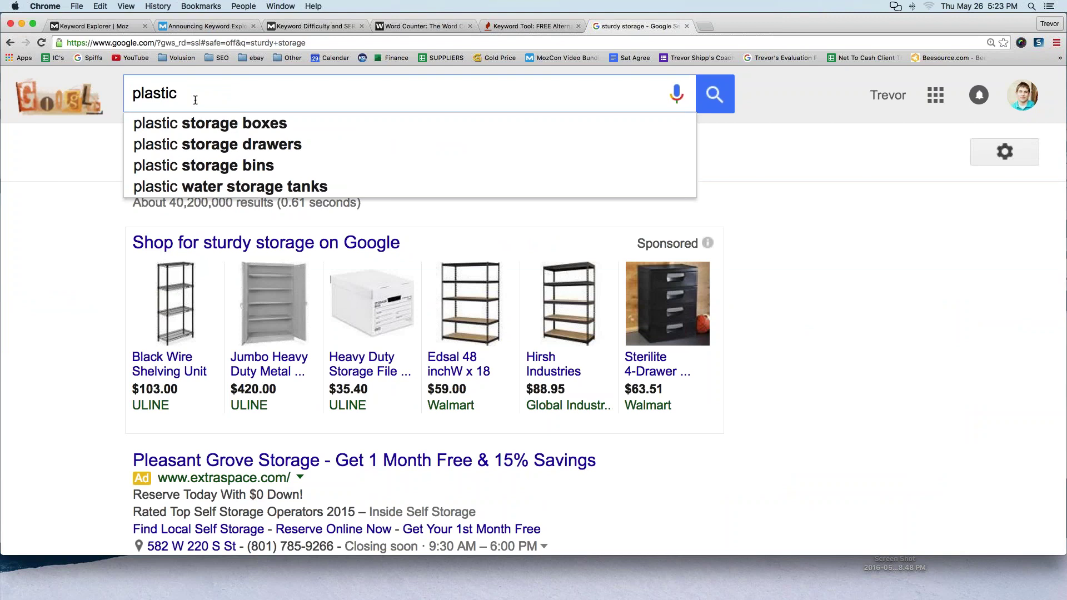
type("stso")
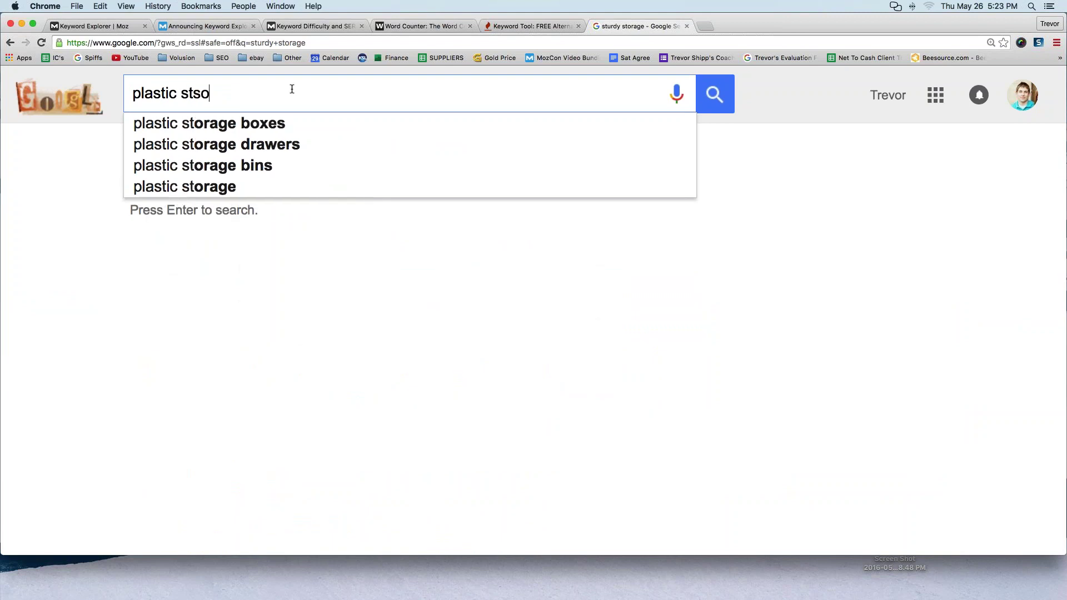
key("BackSpace")
key("BackSpace")
type("orage bins")
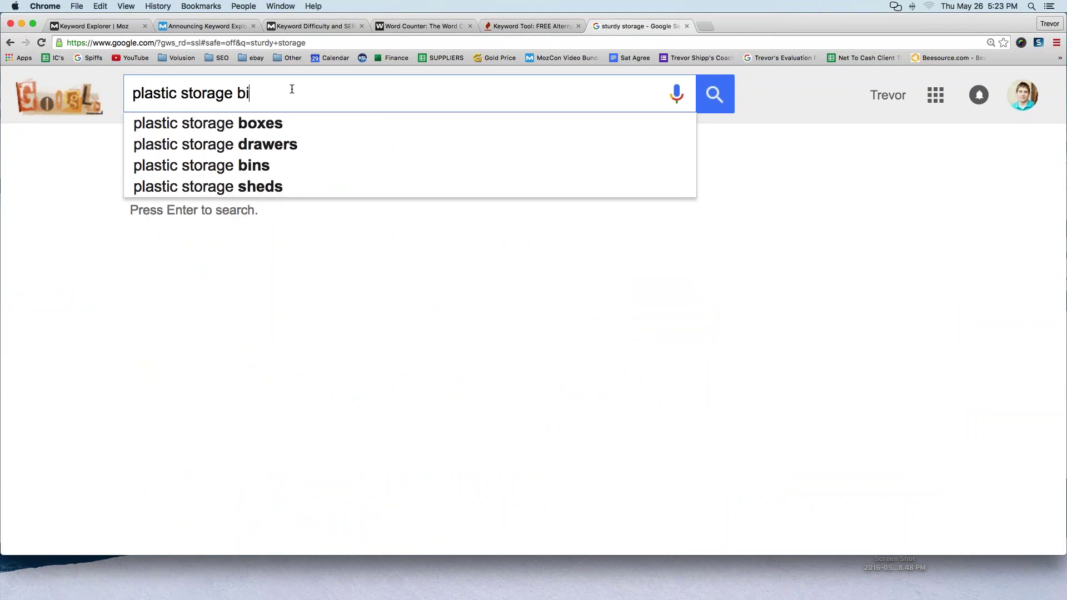
key("Return")
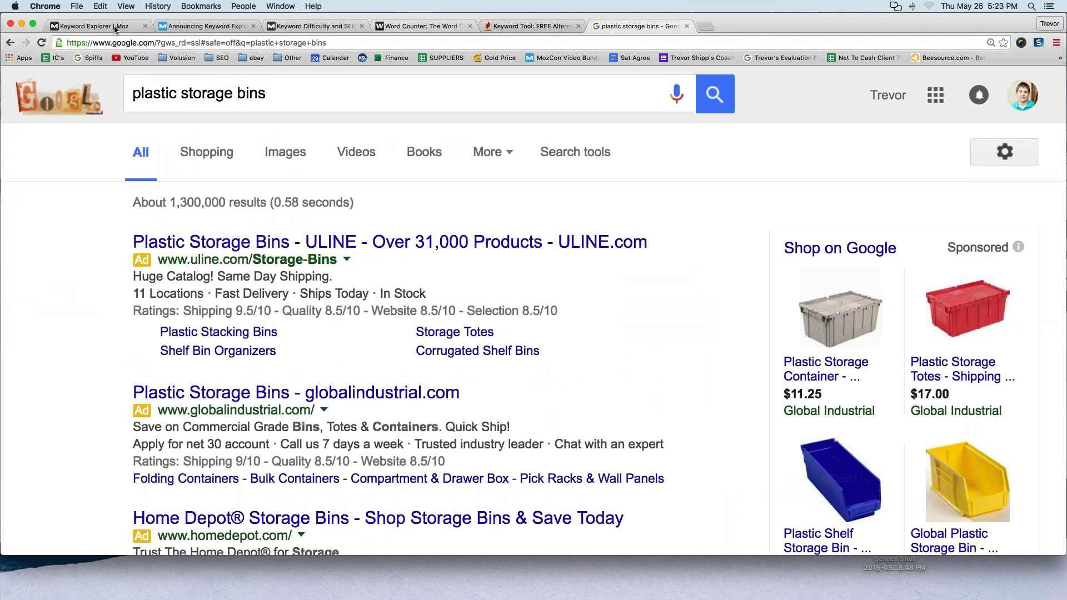
- Check the plastic storage bins overview in Keyword Explorer, and return to Google to examine the ads and first organic results for that keyword
key("super+1")
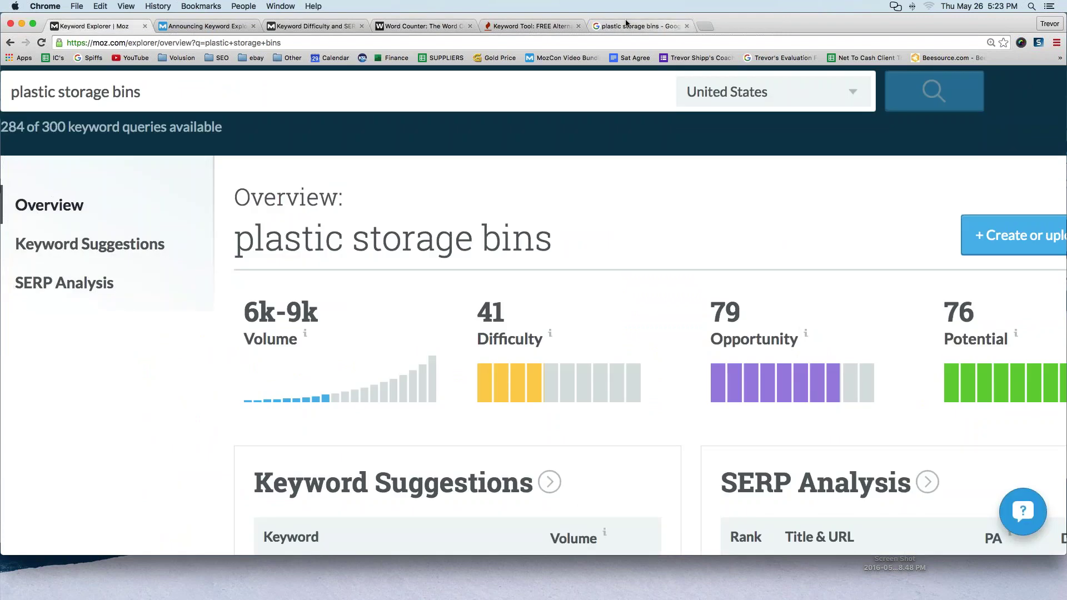
left_click(639, 26)
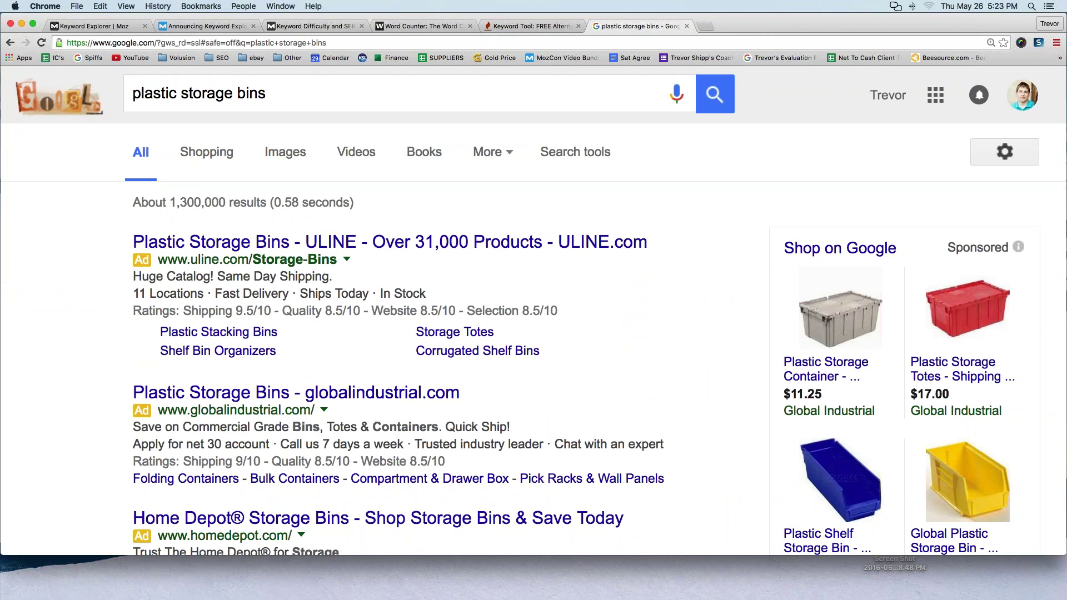
scroll(145, 189, "down", 3)
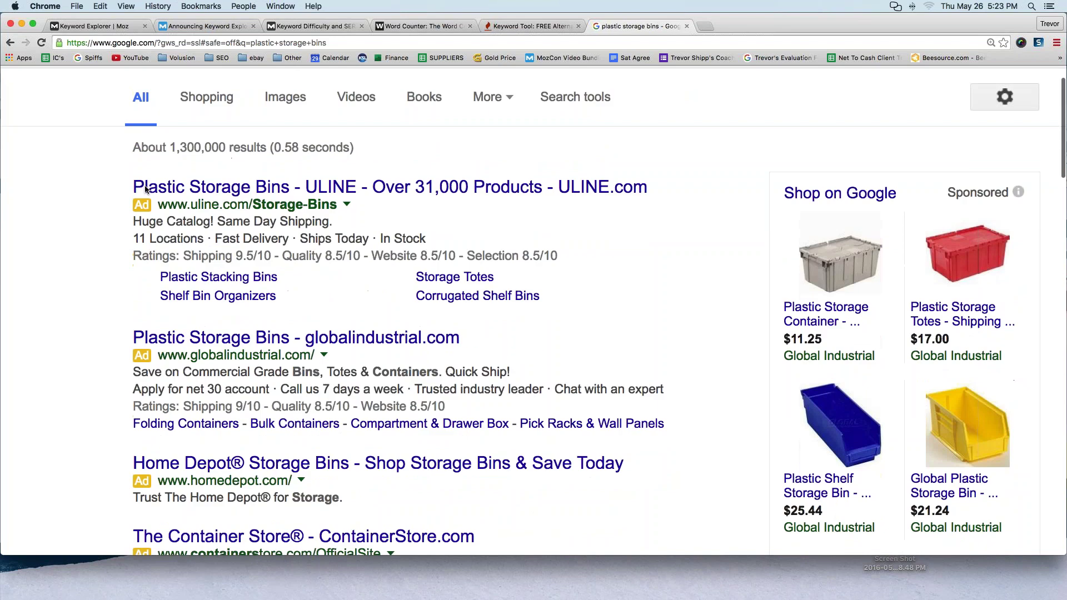
scroll(145, 189, "up", 3)
scroll(533, 310, "down", 1)
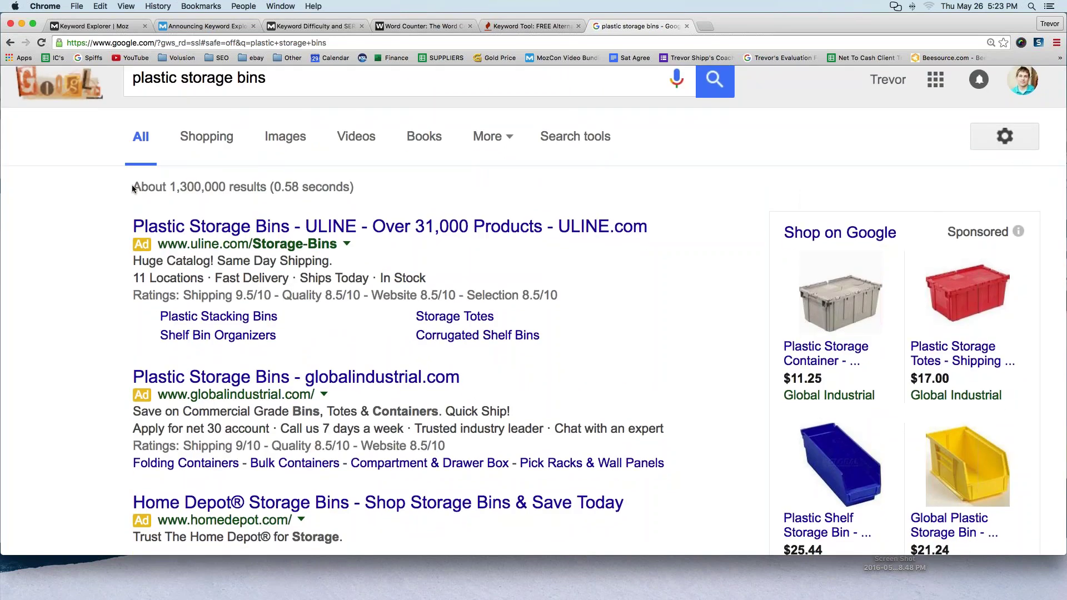
scroll(132, 188, "down", 3)
scroll(534, 310, "down", 3)
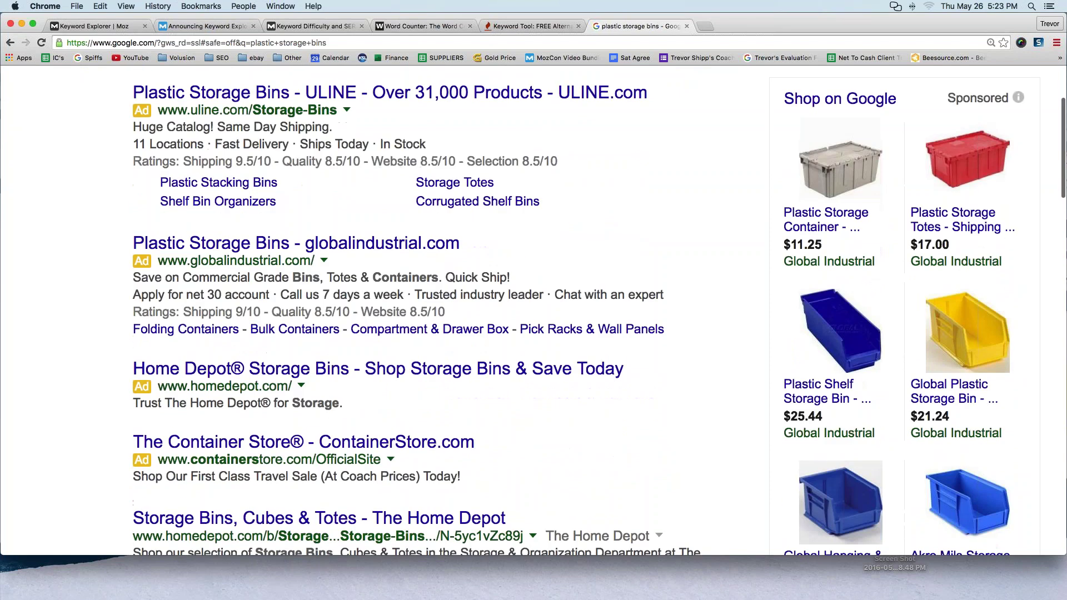
scroll(534, 310, "down", 6)
scroll(533, 310, "down", 10)
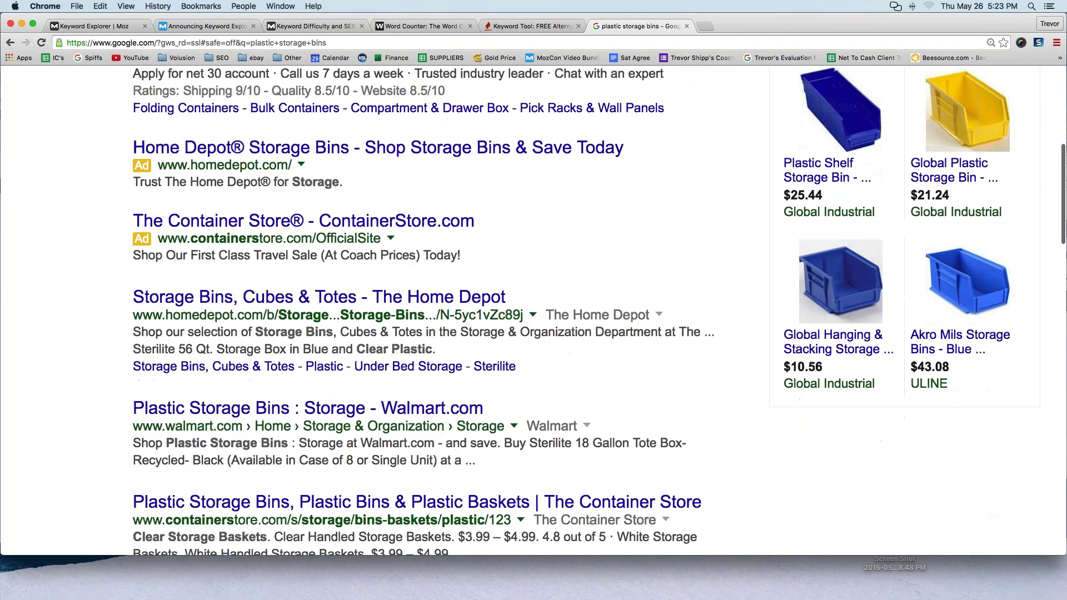
scroll(534, 310, "up", 8)
scroll(184, 398, "up", 8)
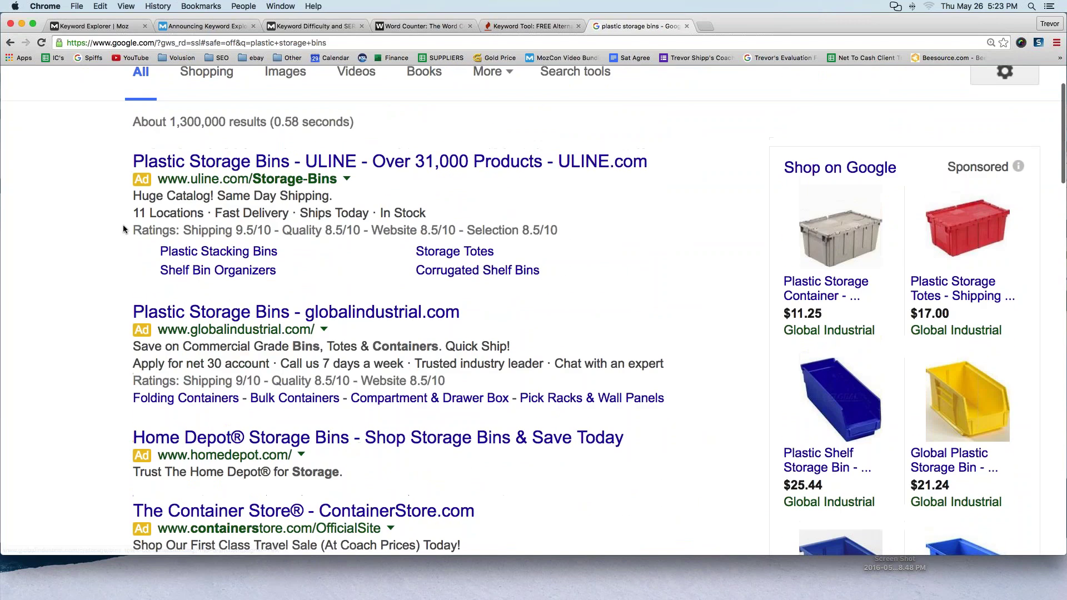
- Highlight the whole ULINE ad, clear the selection, and point out each of the four ads above the organic results
left_click(183, 162)
left_click_drag(127, 158, 565, 277)
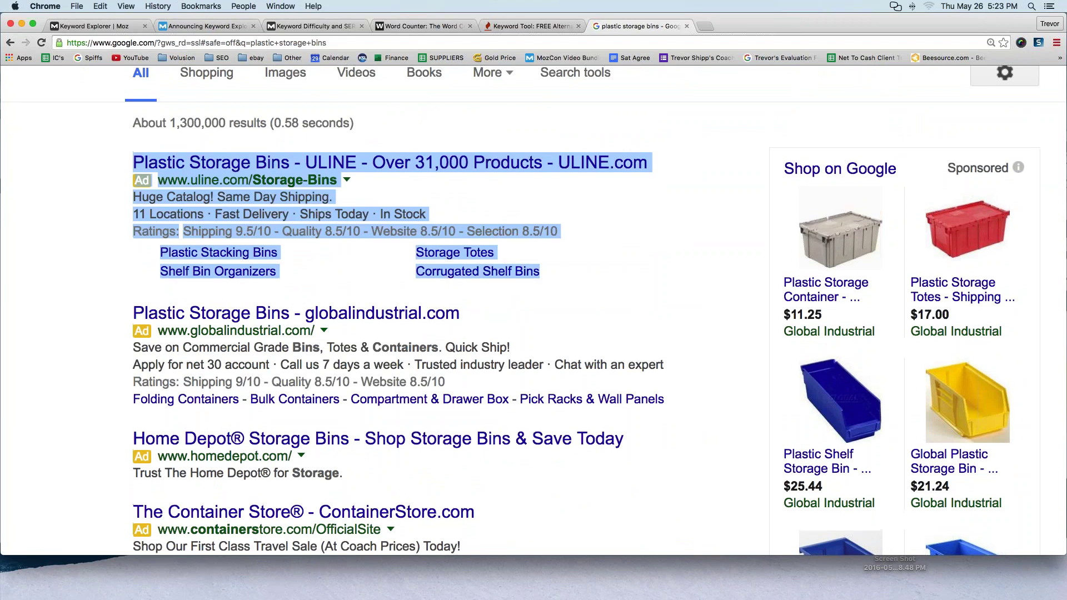
left_click(59, 219)
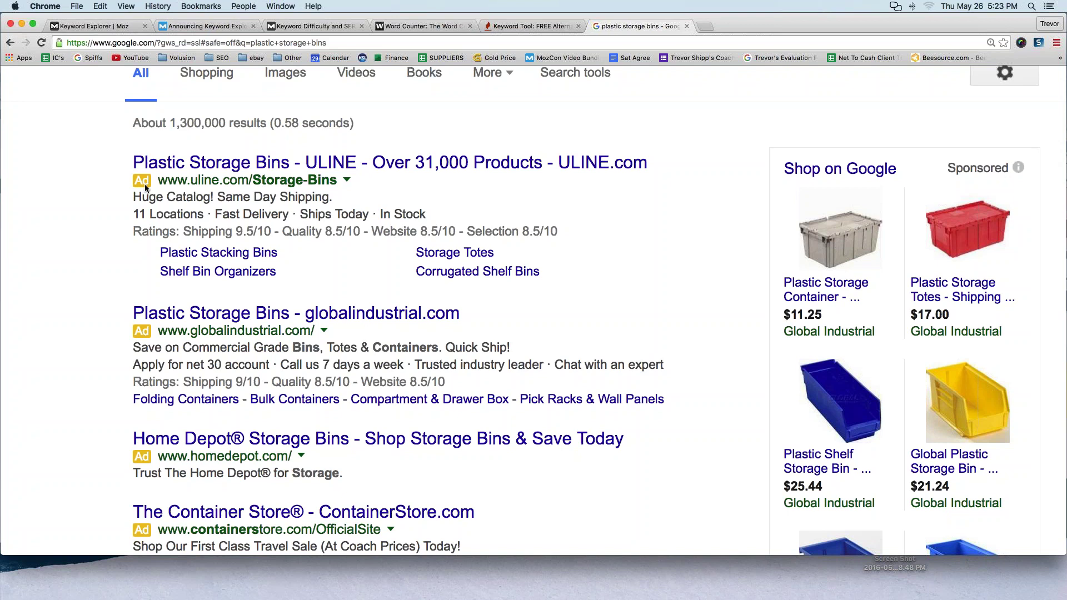
mouse_move(162, 171)
left_mouse_down()
mouse_move(126, 174)
mouse_move(139, 193)
mouse_move(159, 193)
mouse_move(162, 170)
left_mouse_up()
mouse_move(161, 321)
left_mouse_down()
mouse_move(130, 328)
mouse_move(128, 347)
mouse_move(162, 342)
mouse_move(159, 321)
left_mouse_up()
mouse_move(162, 446)
left_mouse_down()
mouse_move(116, 456)
mouse_move(159, 472)
mouse_move(161, 445)
left_mouse_up()
mouse_move(162, 521)
left_mouse_down()
mouse_move(123, 533)
mouse_move(142, 550)
mouse_move(162, 534)
mouse_move(157, 515)
left_mouse_up()
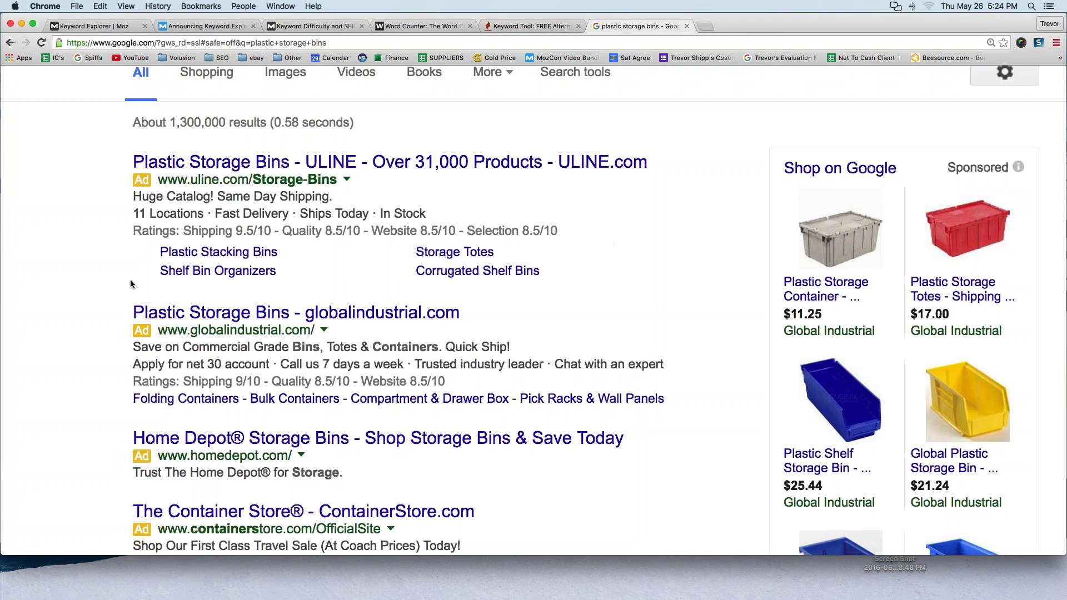
- Highlight The Home Depot's organic listing below the ads twice, clearing the selection each time
scroll(130, 280, "down", 4)
scroll(129, 285, "down", 1)
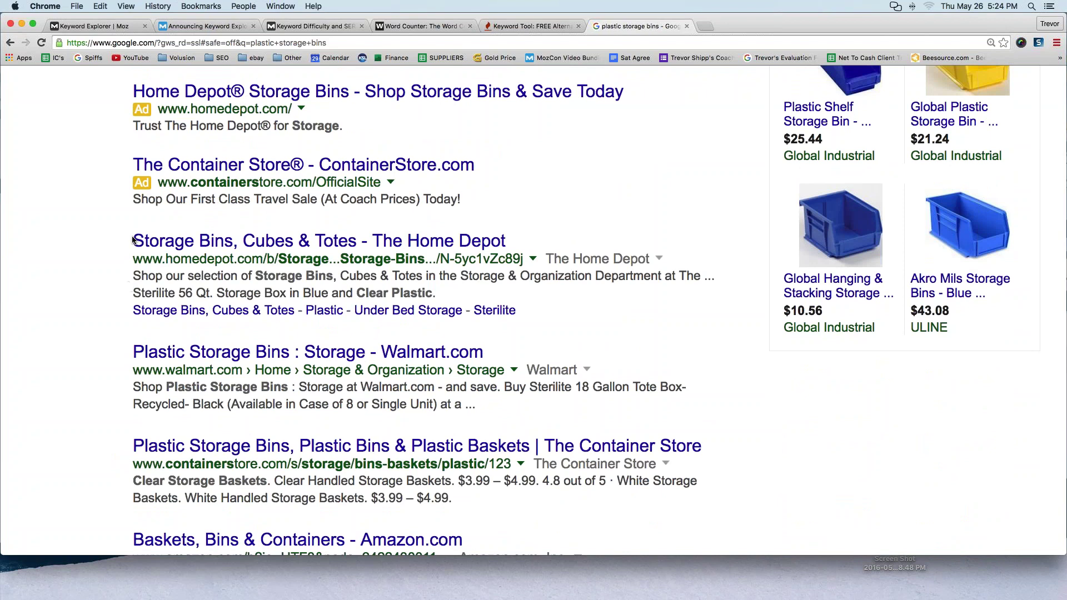
left_click_drag(133, 240, 525, 314)
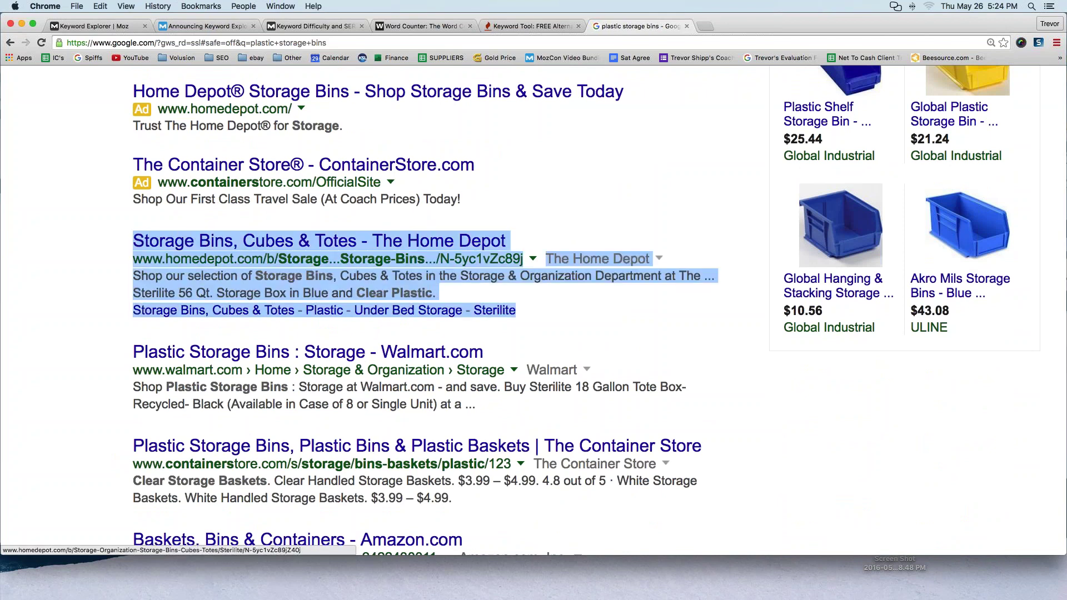
left_click(527, 319)
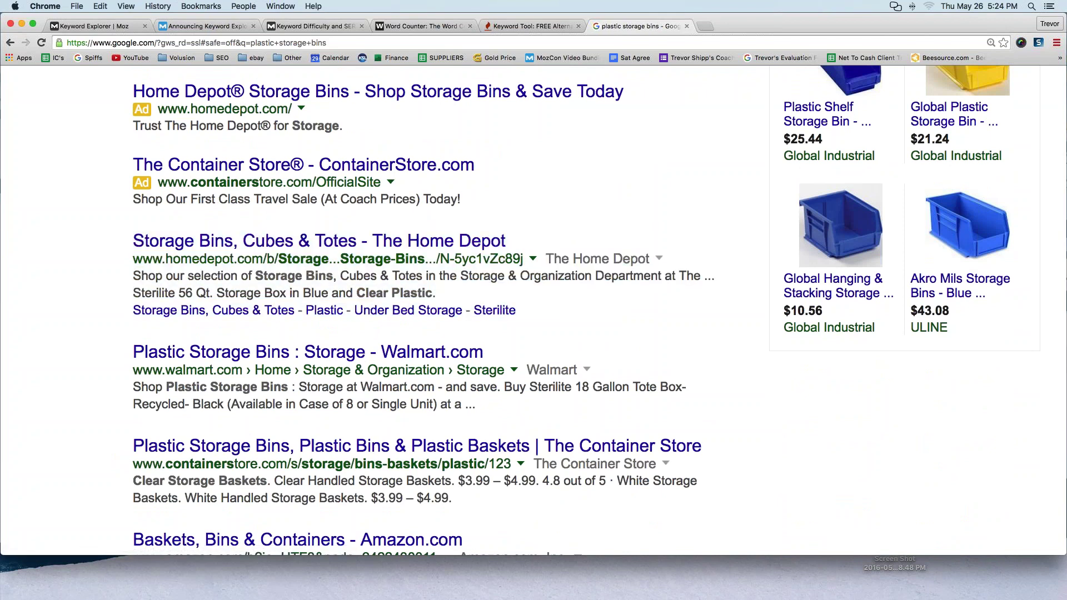
left_click_drag(132, 241, 517, 311)
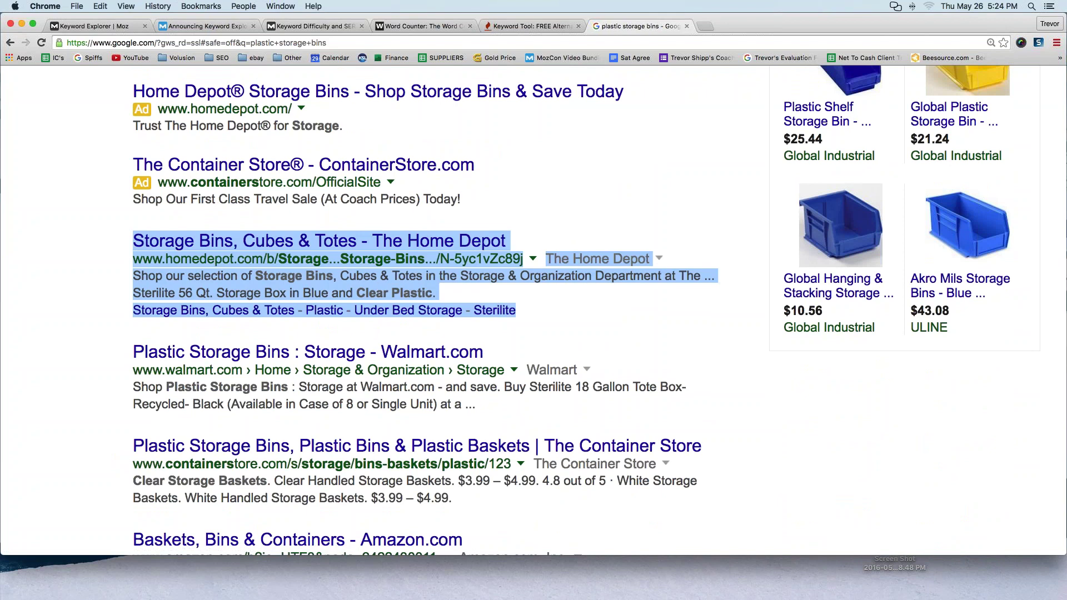
left_click(528, 318)
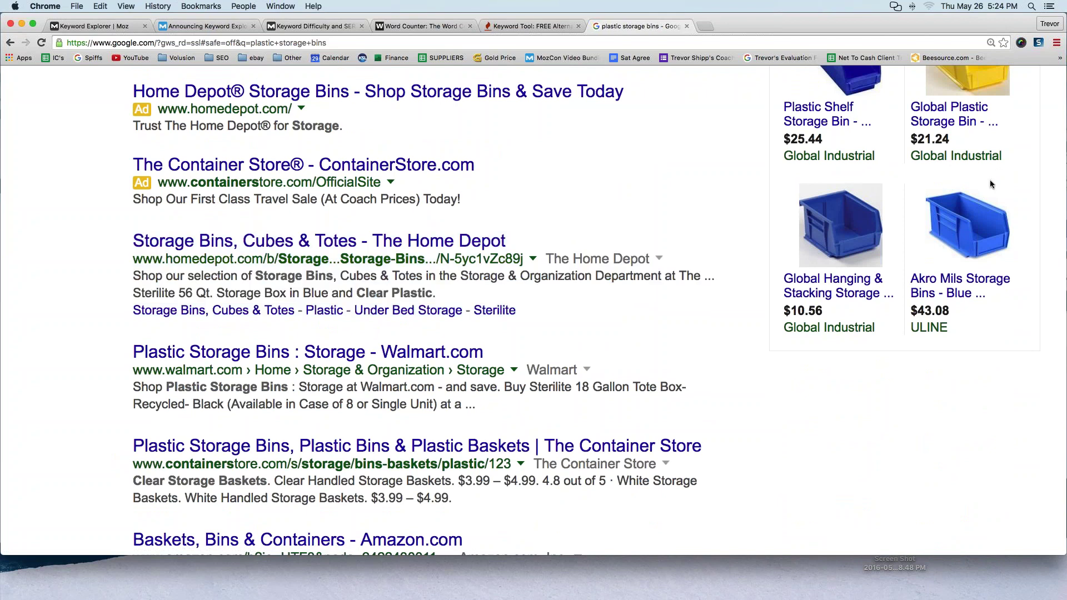
- Number the first three organic results 1, 2 and 3 by hand beside their listings, and clear the marks
mouse_move(71, 245)
left_mouse_down()
mouse_move(84, 241)
mouse_move(86, 273)
mouse_move(102, 274)
left_mouse_up()
mouse_move(76, 361)
left_mouse_down()
mouse_move(91, 358)
mouse_move(82, 396)
mouse_move(109, 397)
left_mouse_up()
mouse_move(72, 451)
left_mouse_down()
mouse_move(96, 465)
mouse_move(90, 481)
mouse_move(66, 484)
left_mouse_up()
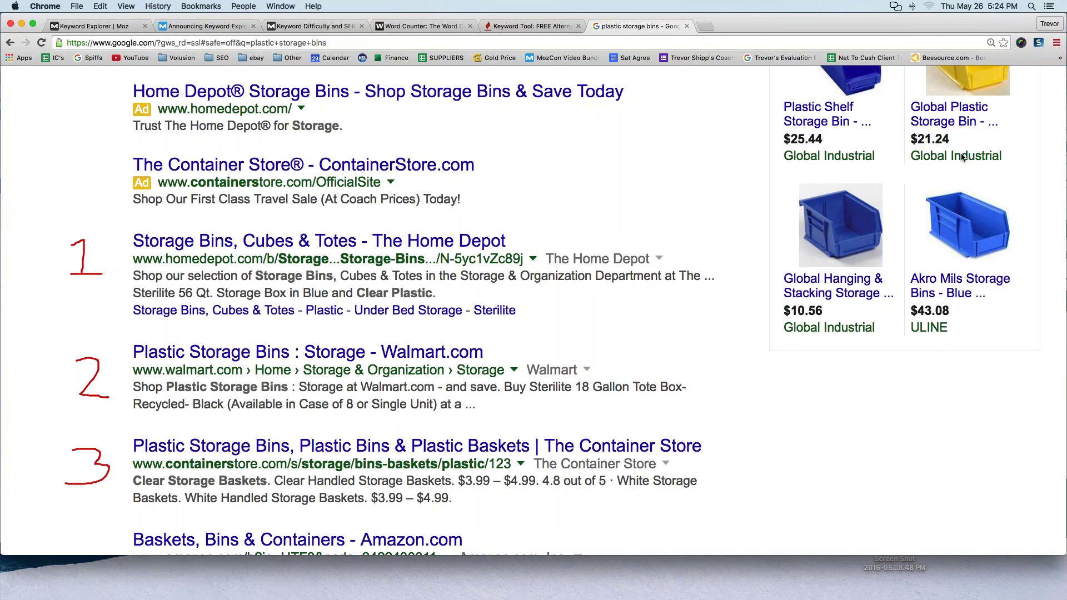
key("Escape")
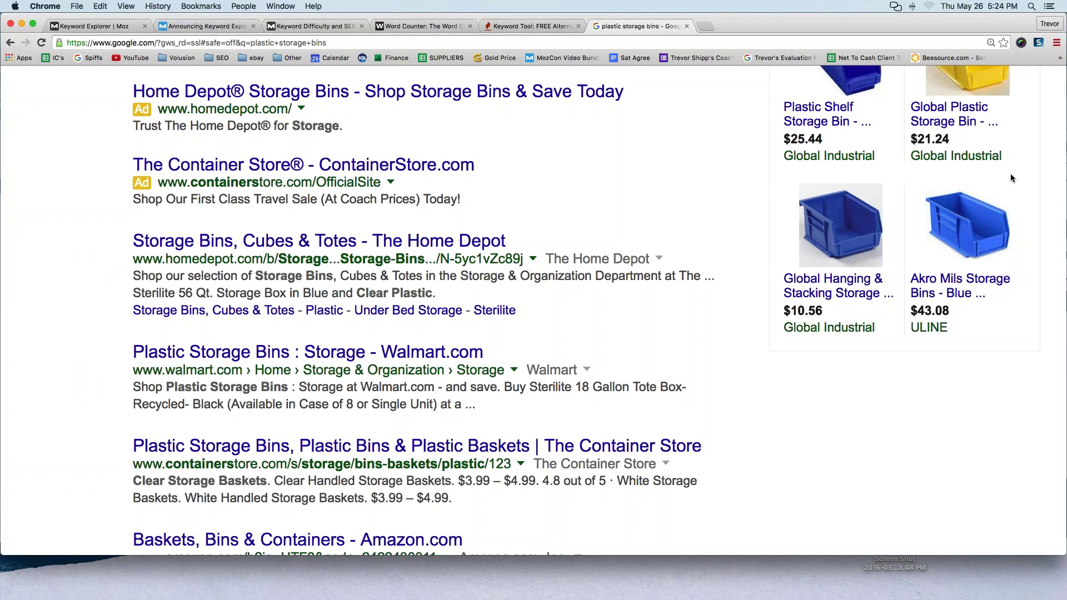
- Highlight the following organic results one after another, through the two Target listings above the image results
scroll(407, 230, "down", 2)
scroll(405, 225, "down", 3)
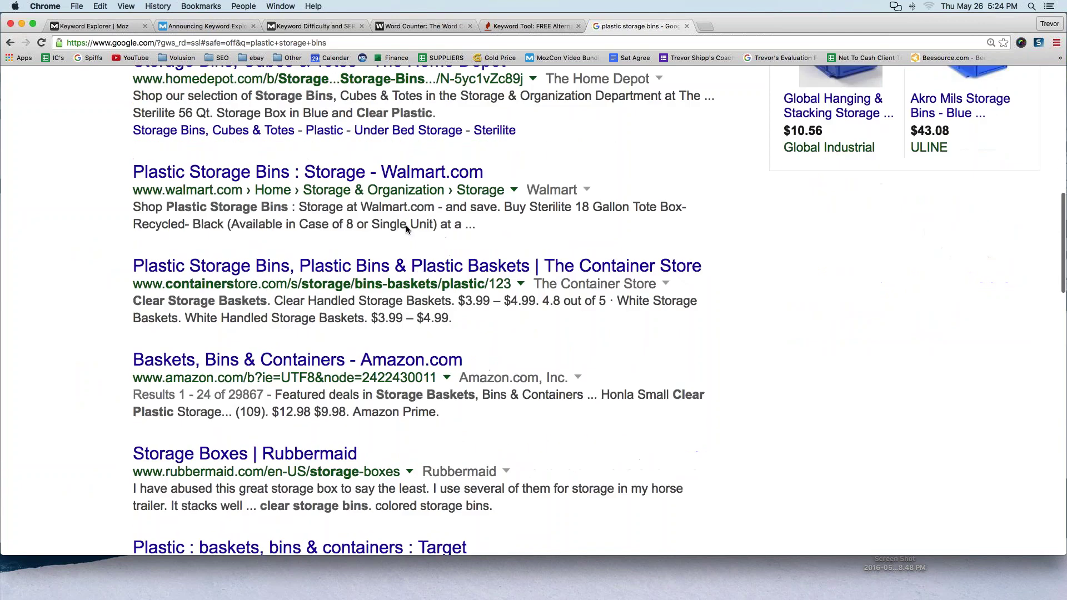
left_click_drag(122, 285, 274, 302)
left_click_drag(122, 379, 244, 397)
scroll(136, 357, "down", 3)
left_click_drag(123, 340, 238, 359)
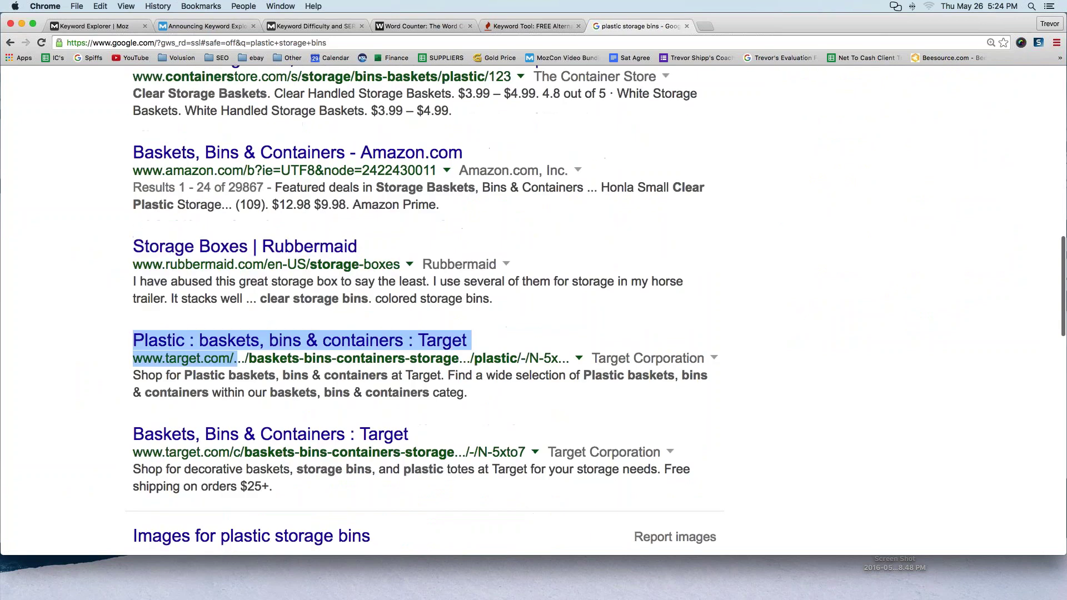
scroll(324, 359, "down", 2)
left_click_drag(123, 327, 333, 383)
- Highlight the Uline and Lowe's organic listings below the image results, look over the lower ads, and clear the selection
scroll(333, 382, "down", 5)
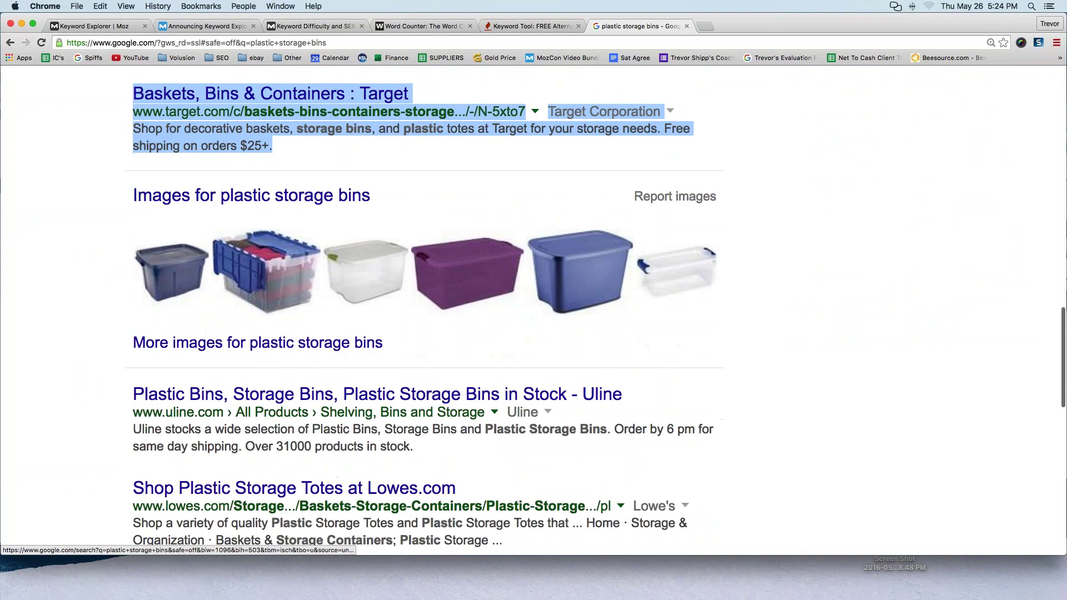
scroll(123, 239, "down", 3)
left_click_drag(124, 239, 222, 266)
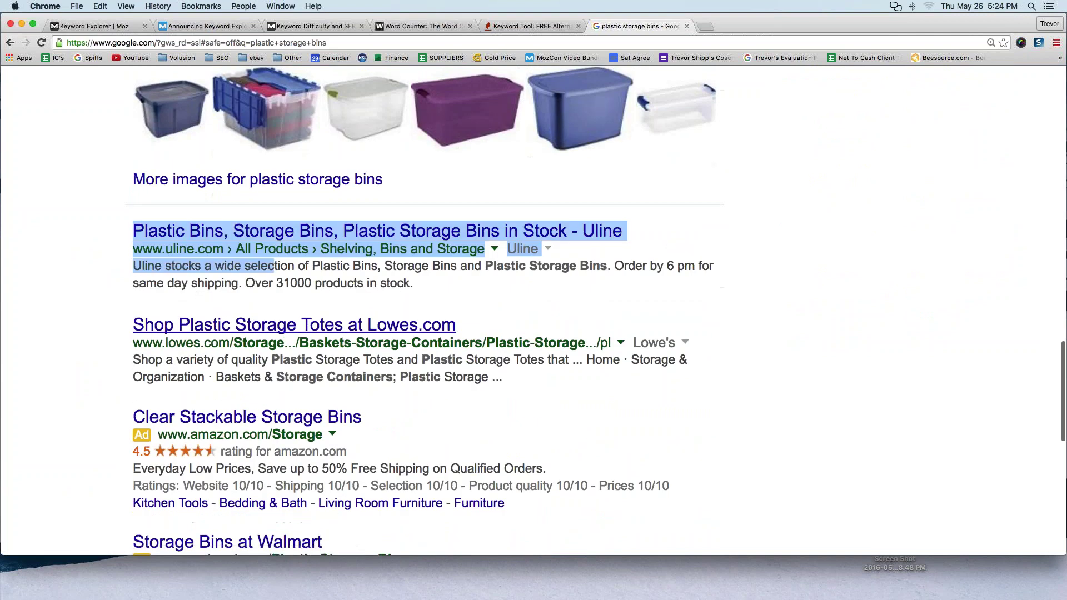
left_click_drag(124, 313, 242, 343)
scroll(125, 273, "down", 1)
scroll(125, 273, "down", 10)
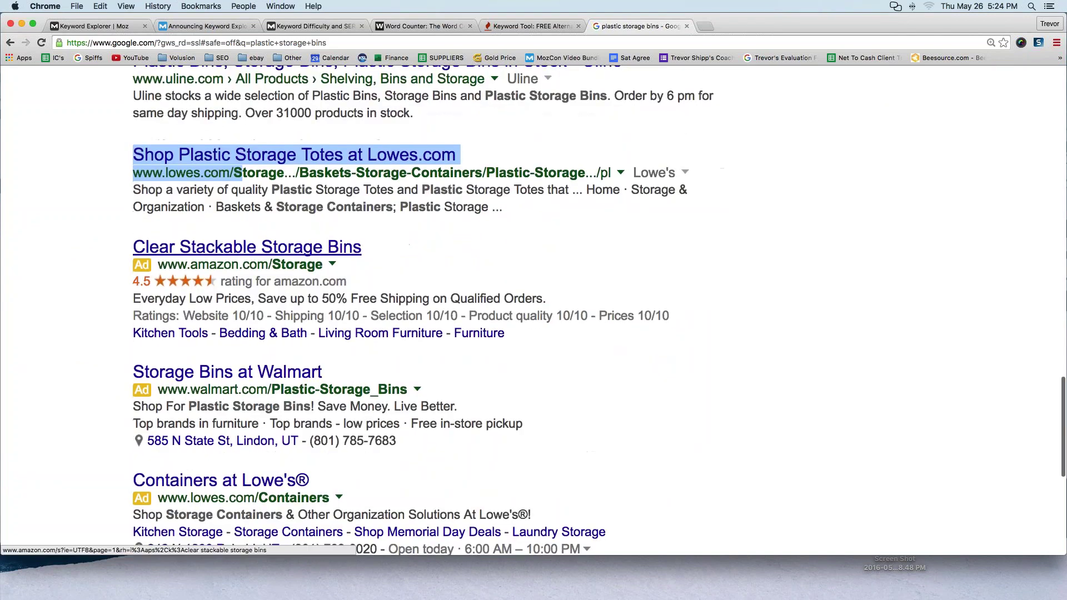
scroll(125, 273, "up", 6)
scroll(61, 246, "up", 5)
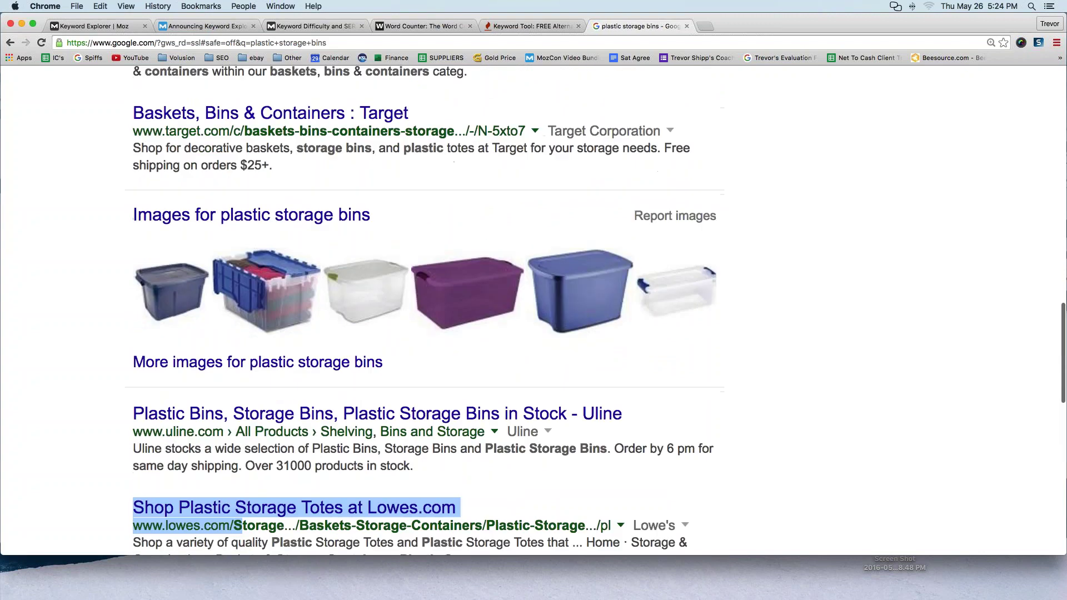
left_click(61, 246)
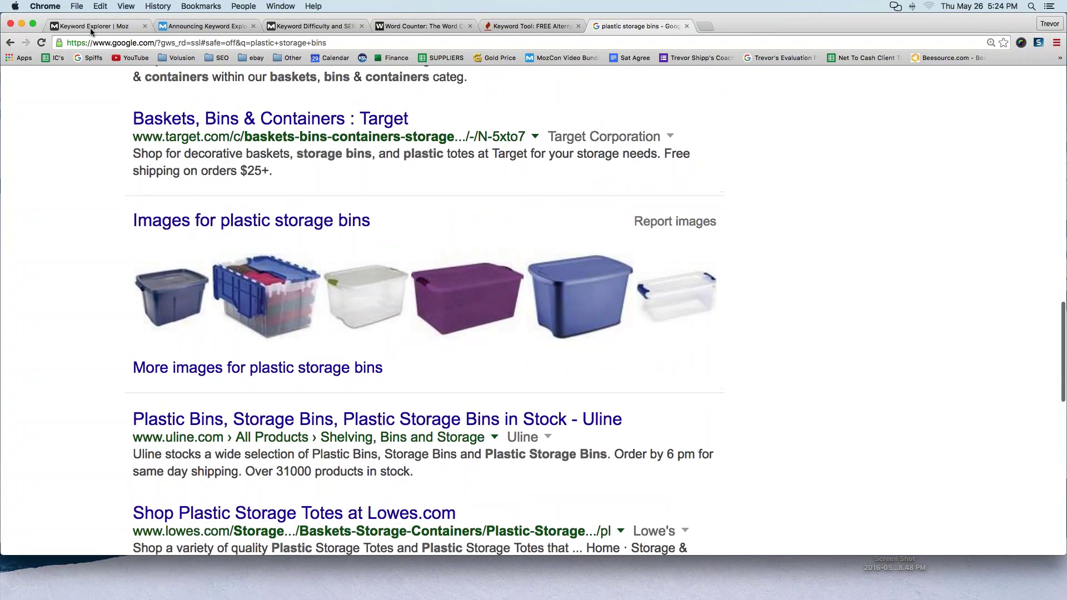
- Return to the plastic storage bins overview in Keyword Explorer, highlight the Difficulty score, and consult its information marker
left_click(90, 27)
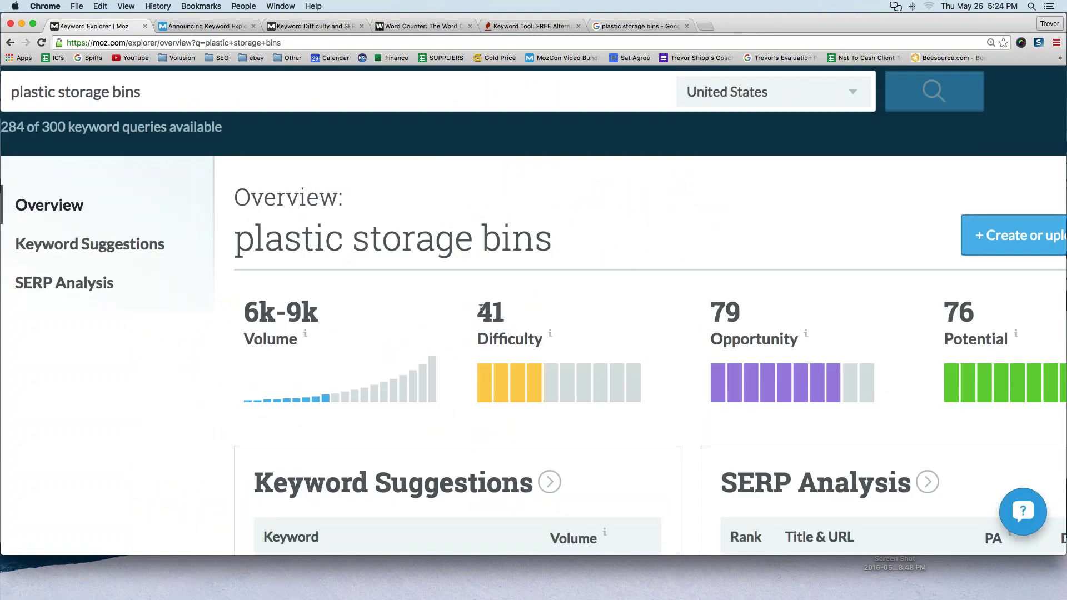
left_click_drag(481, 309, 501, 310)
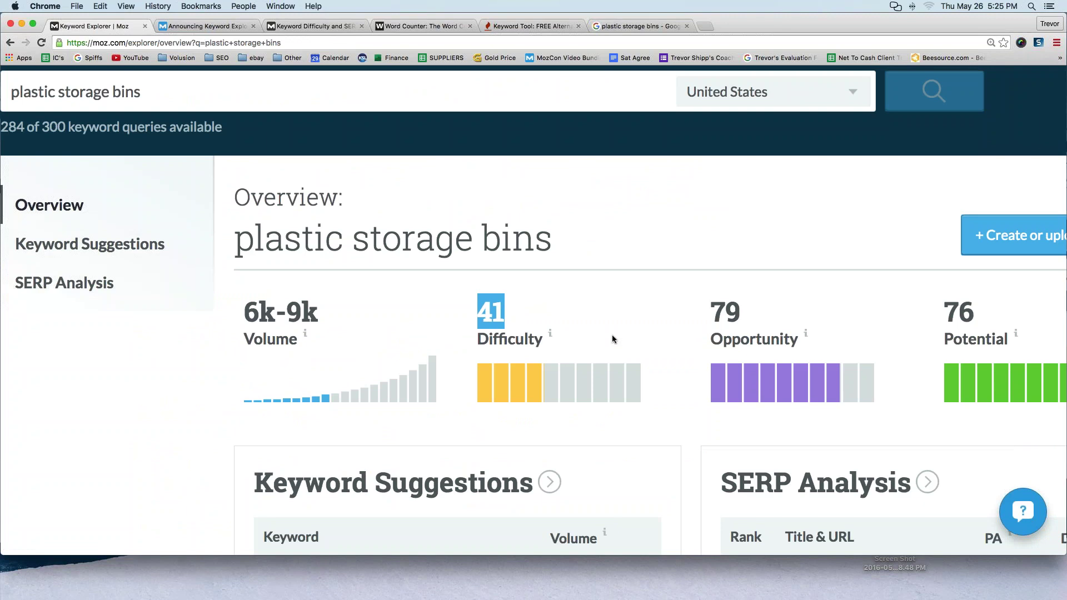
left_click(553, 337)
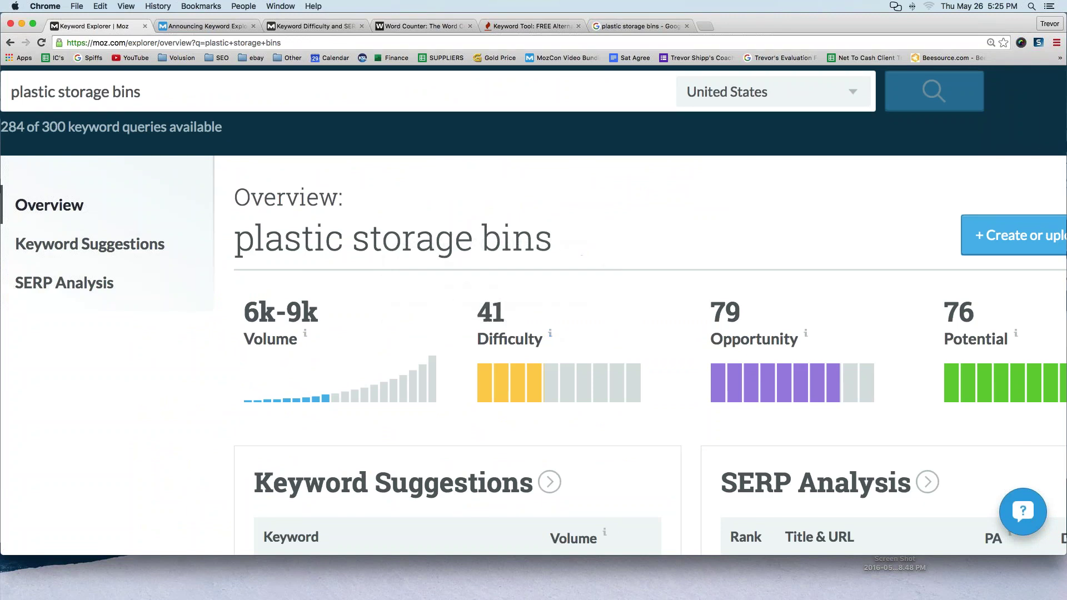
mouse_move(551, 338)
- Examine the Opportunity and Potential scores together with the Keyword Suggestions and SERP Analysis sections of the overview
scroll(531, 277, "right", 3)
scroll(535, 278, "down", 2)
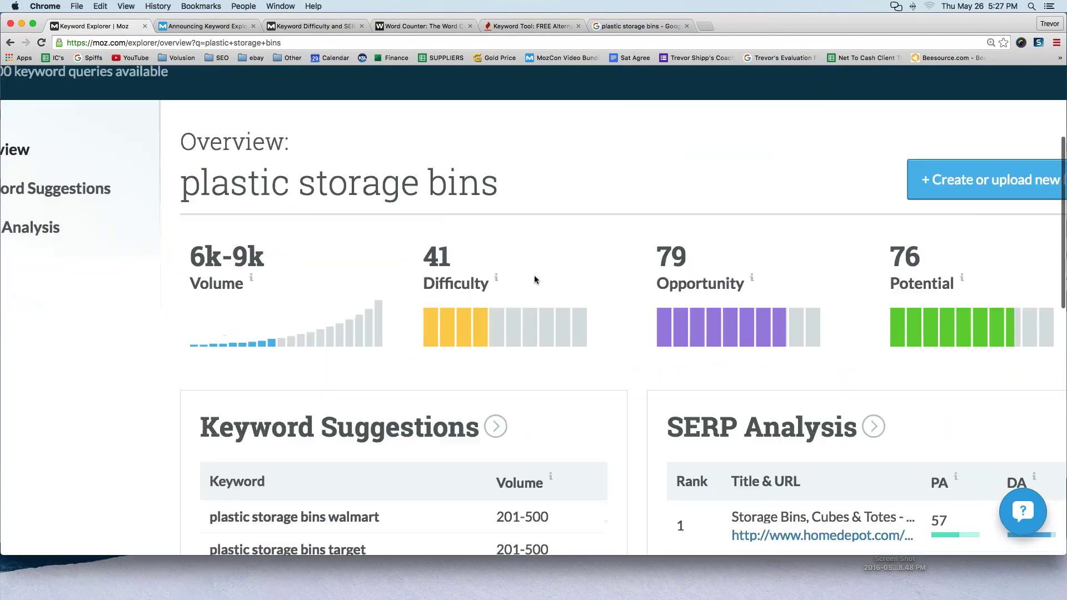
scroll(536, 275, "down", 2)
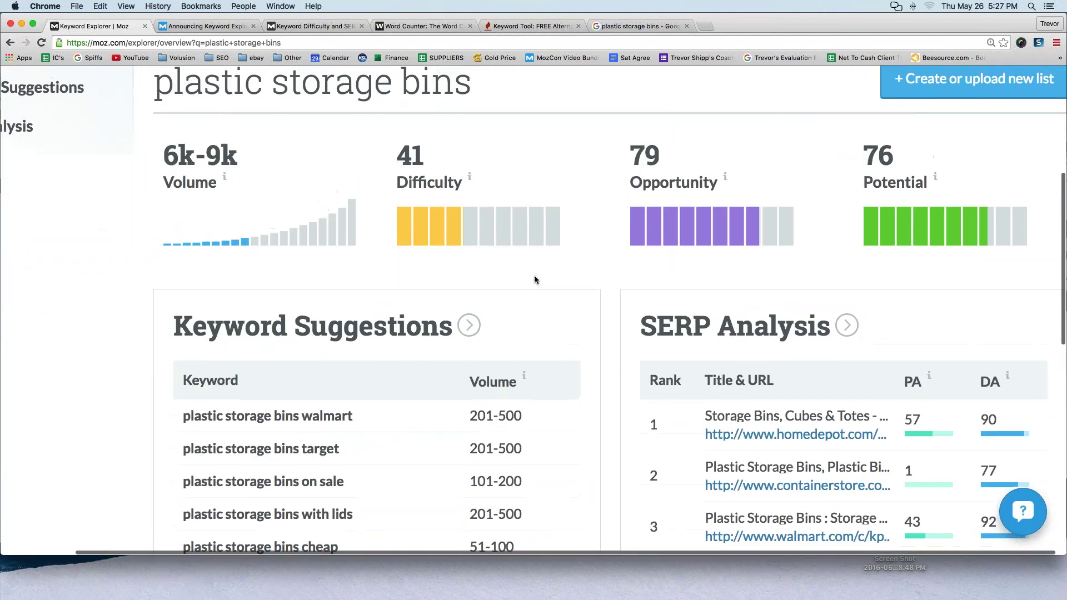
scroll(535, 276, "down", 1)
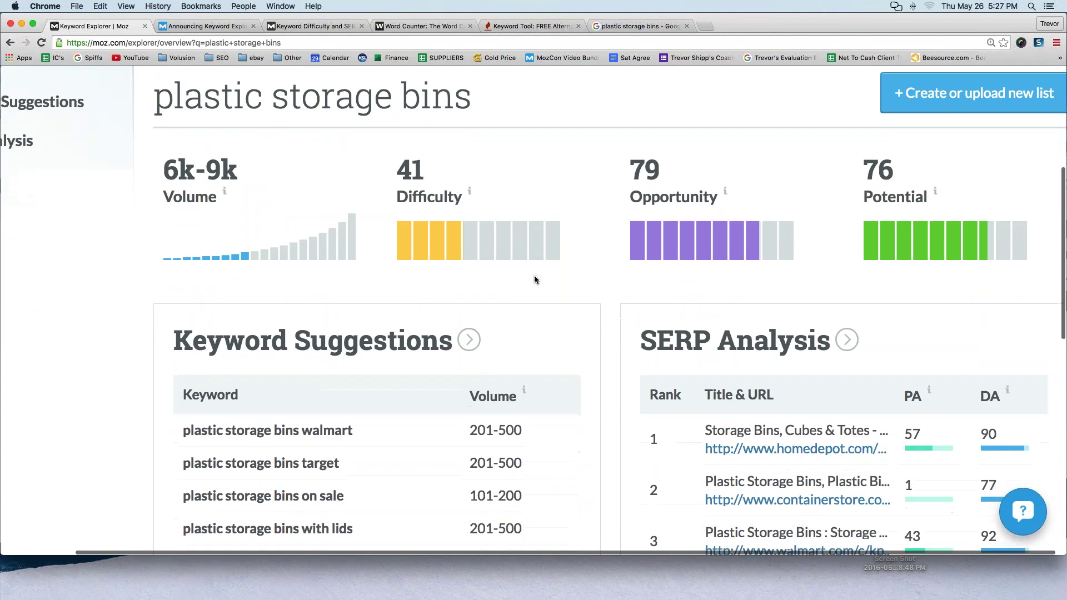
mouse_move(654, 183)
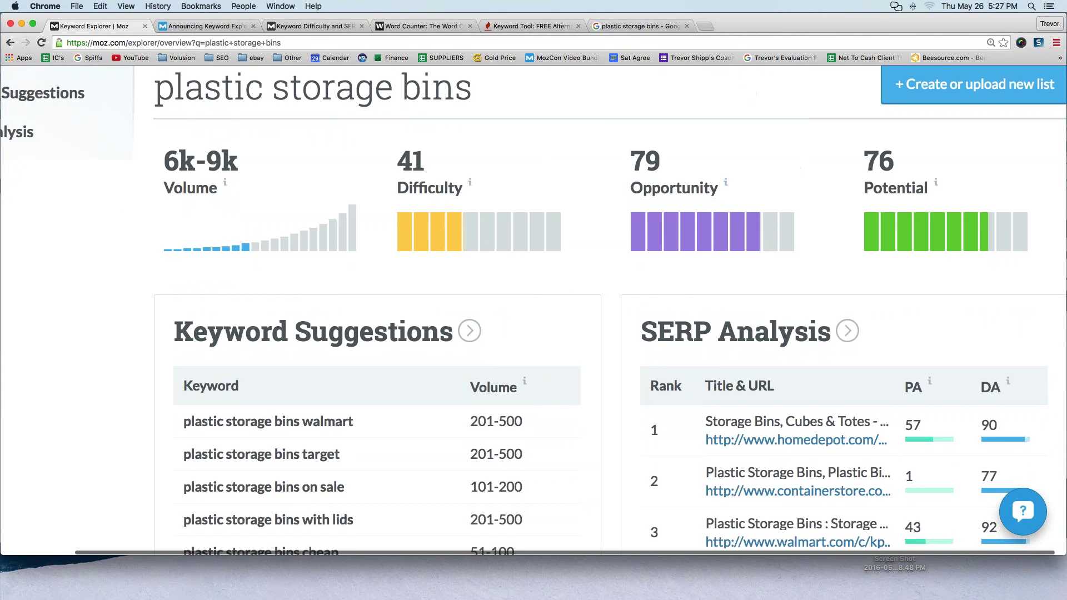
scroll(635, 300, "up", 1)
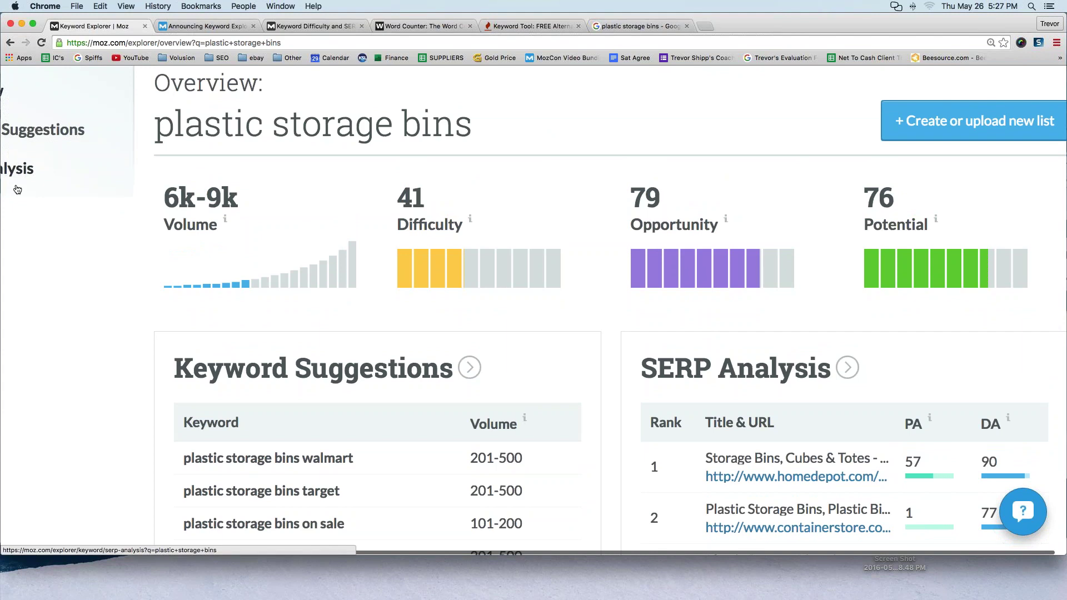
- Return to the Google results for plastic storage bins and replace the query with a search for "kobe bryant"
left_click(624, 32)
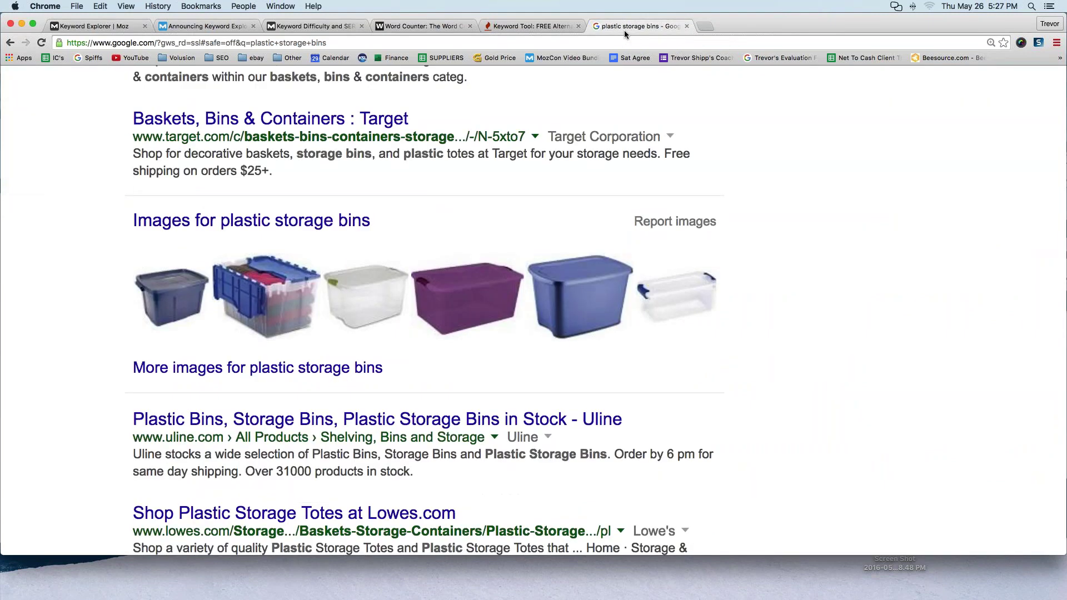
scroll(121, 225, "up", 10)
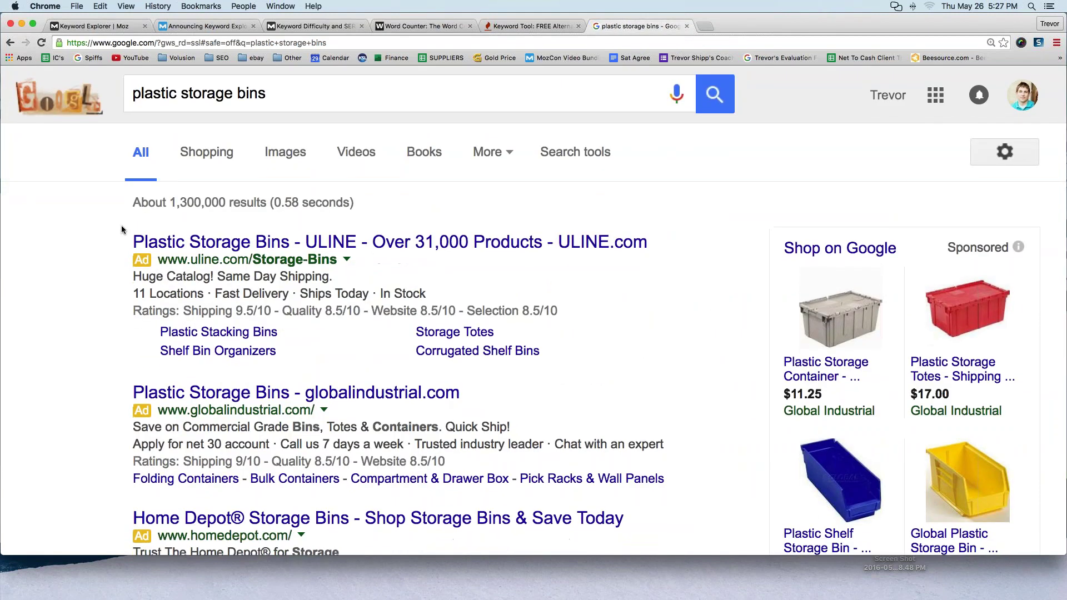
left_click(232, 100)
key("super+a")
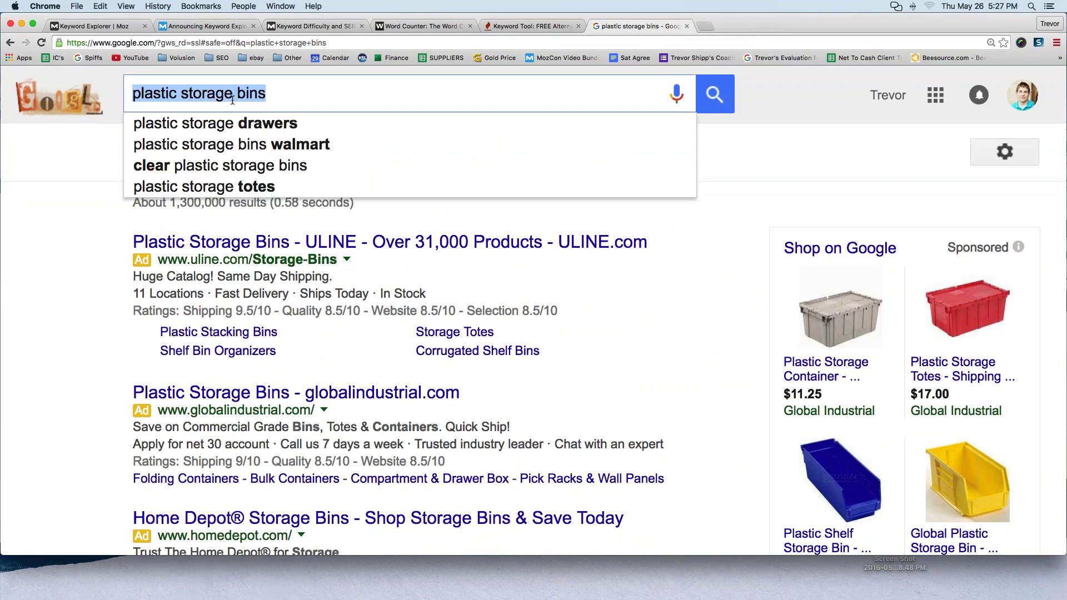
key("BackSpace")
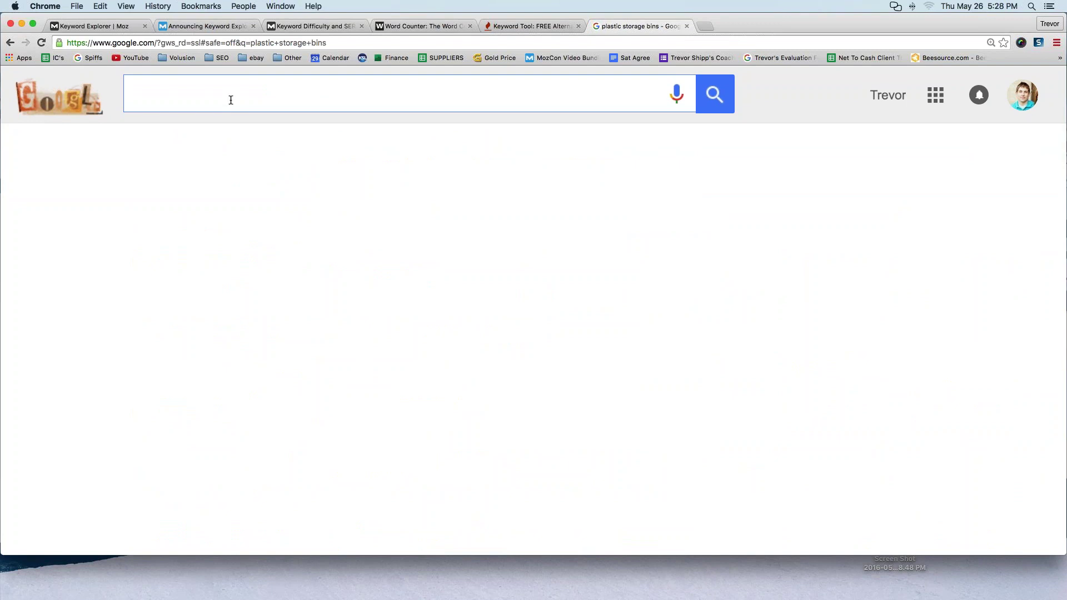
type("kobe bryant")
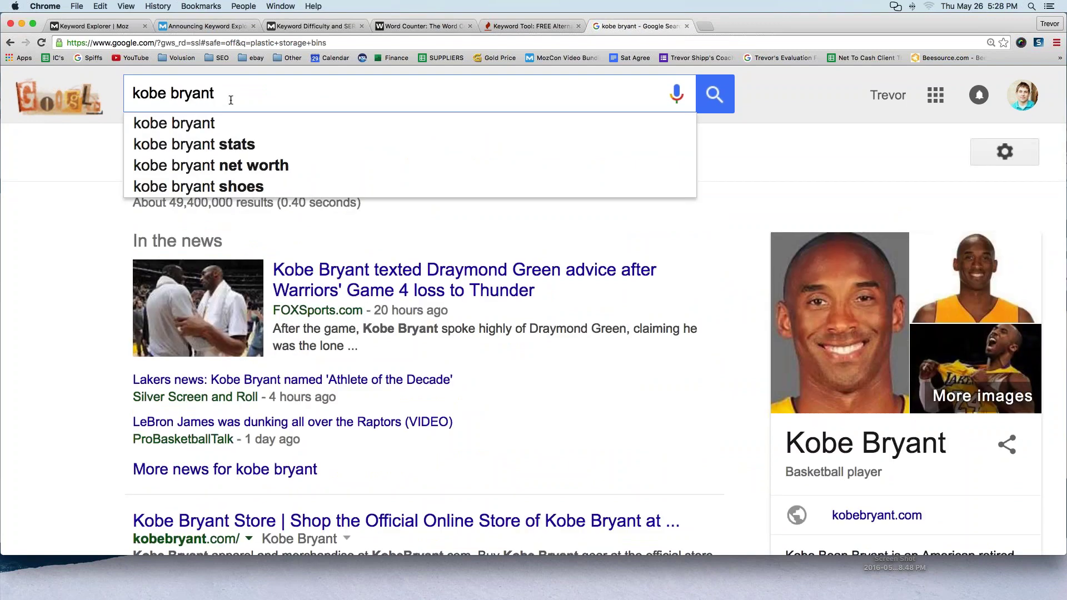
key("Return")
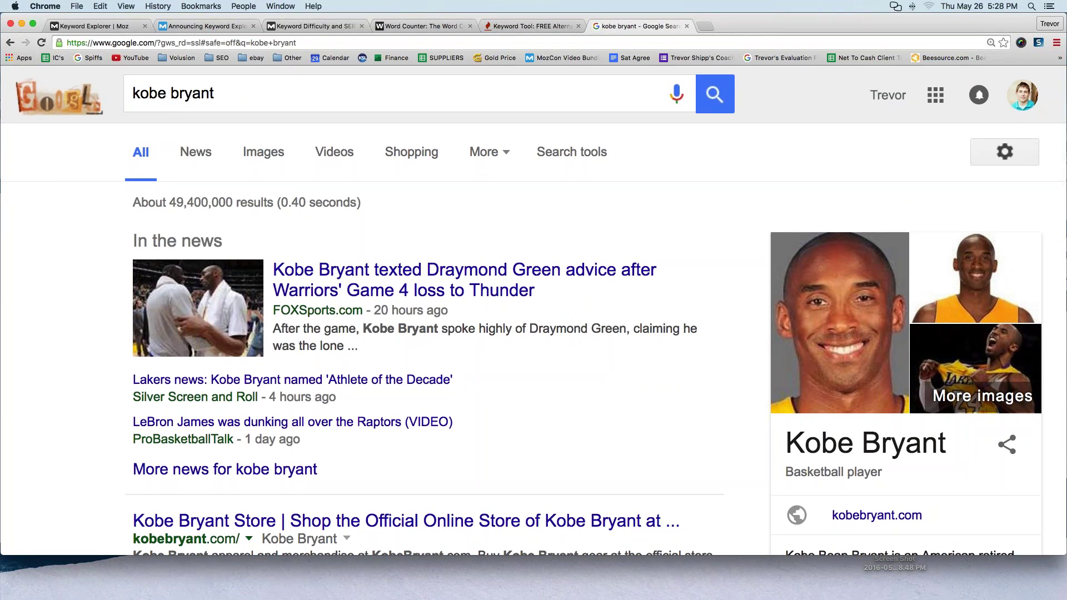
- Highlight the In the news block, then the Wikipedia and ESPN stats listings in the Kobe Bryant results
left_click_drag(335, 472, 127, 240)
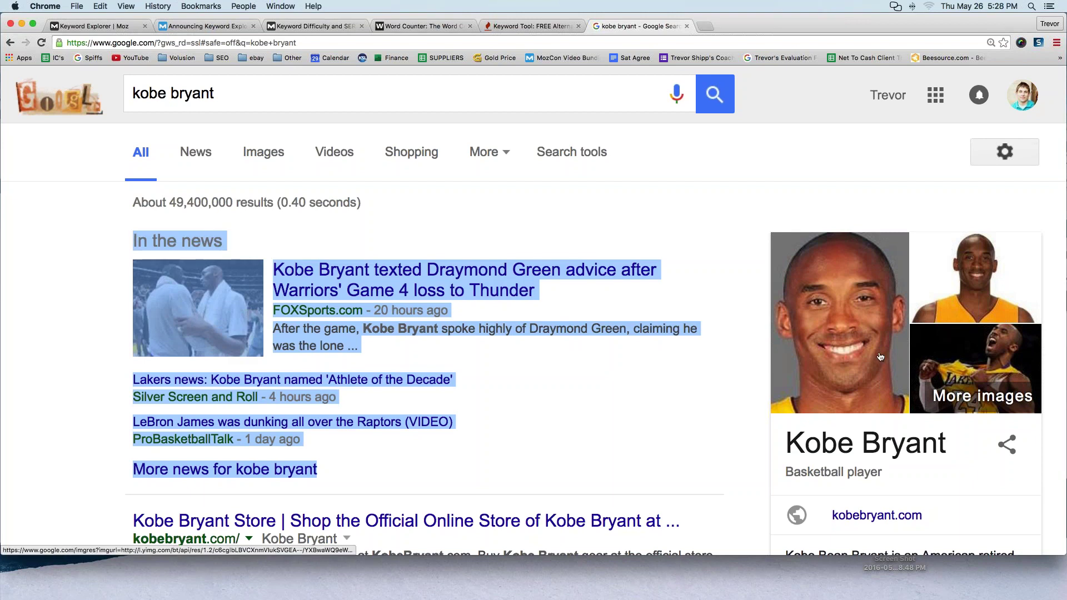
scroll(878, 356, "down", 3)
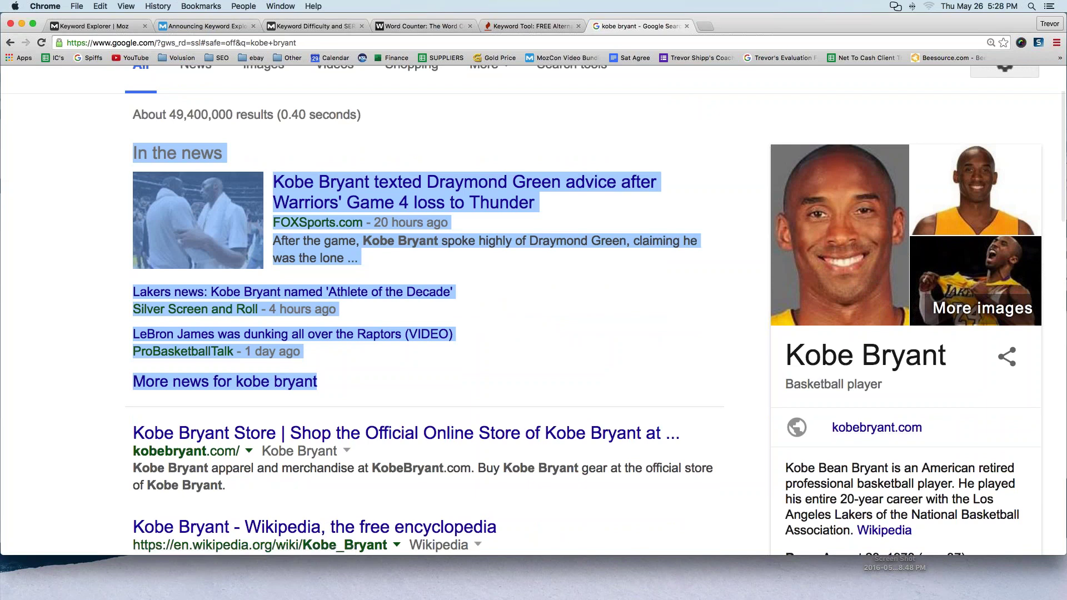
scroll(493, 304, "down", 6)
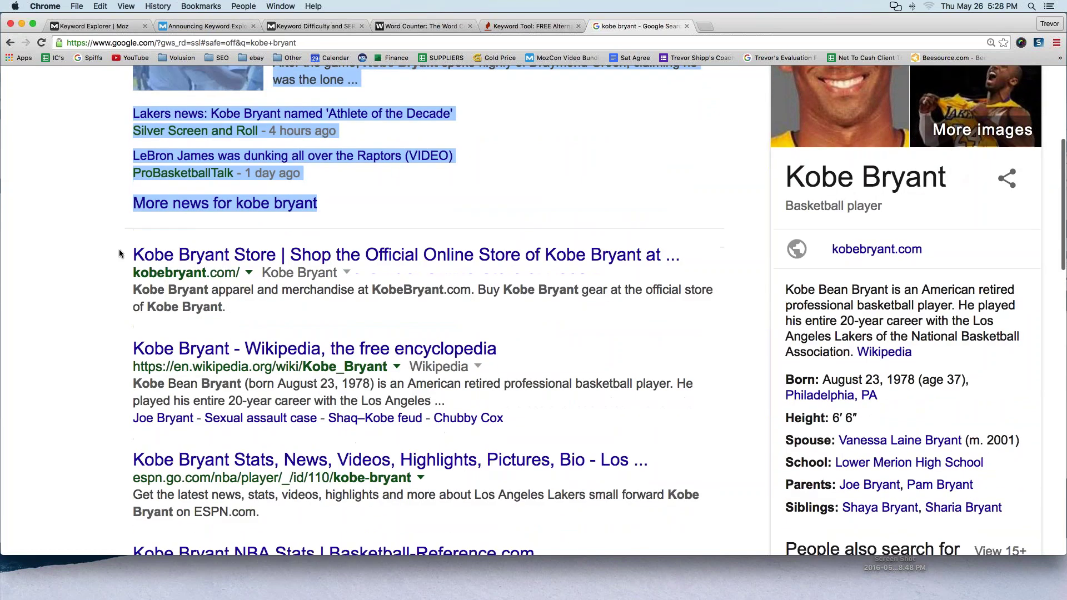
left_click_drag(127, 255, 301, 351)
scroll(111, 329, "down", 2)
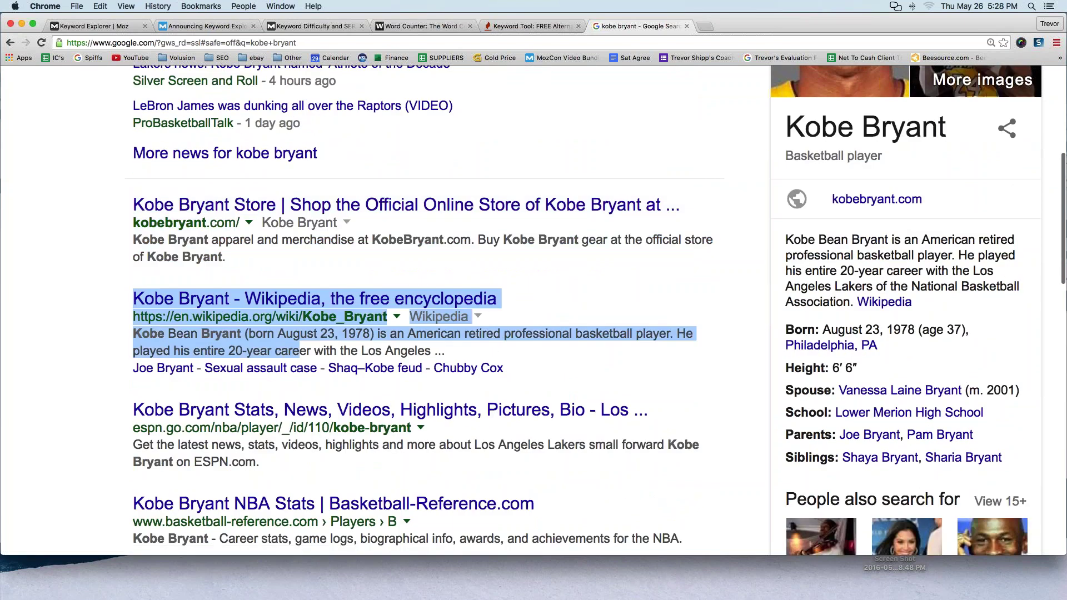
scroll(111, 317, "down", 2)
left_click_drag(125, 319, 259, 390)
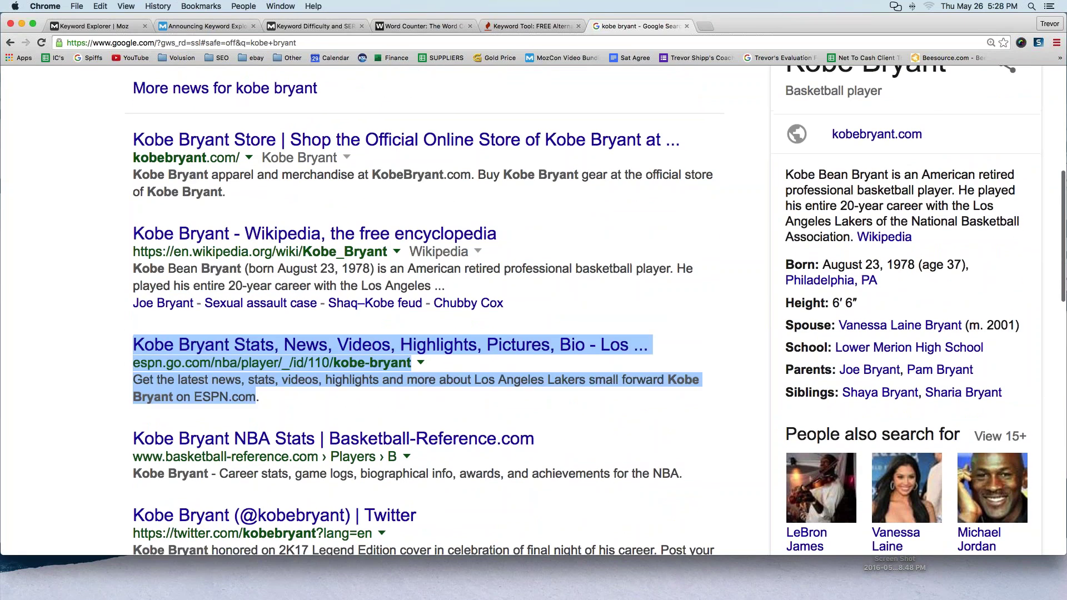
- Look through the remaining Kobe Bryant results, highlight the leading news stories again, and clear the selection
scroll(64, 321, "down", 6)
scroll(60, 286, "down", 15)
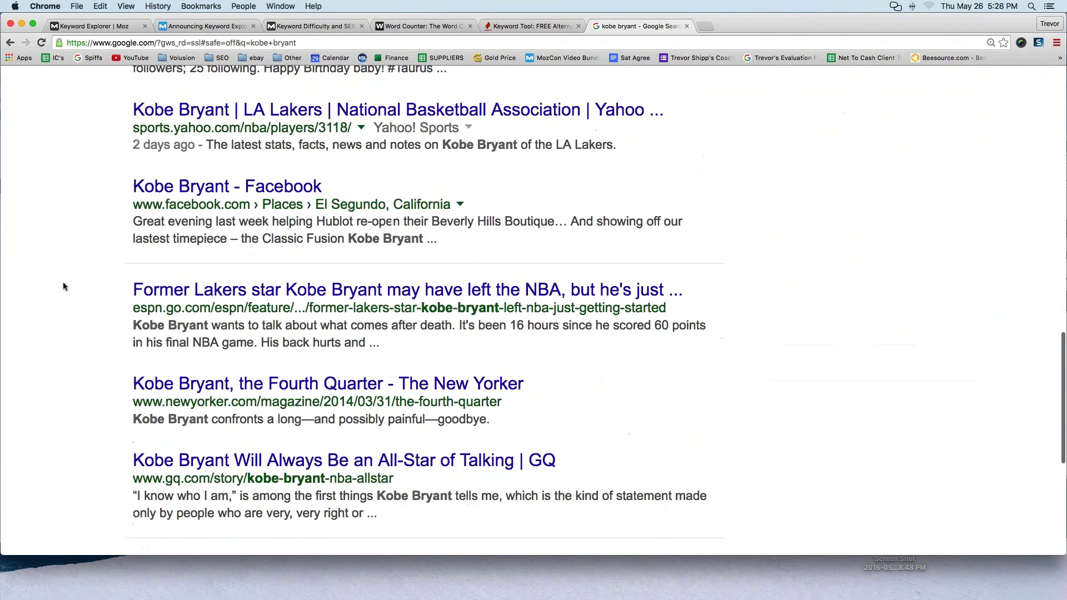
scroll(63, 282, "up", 20)
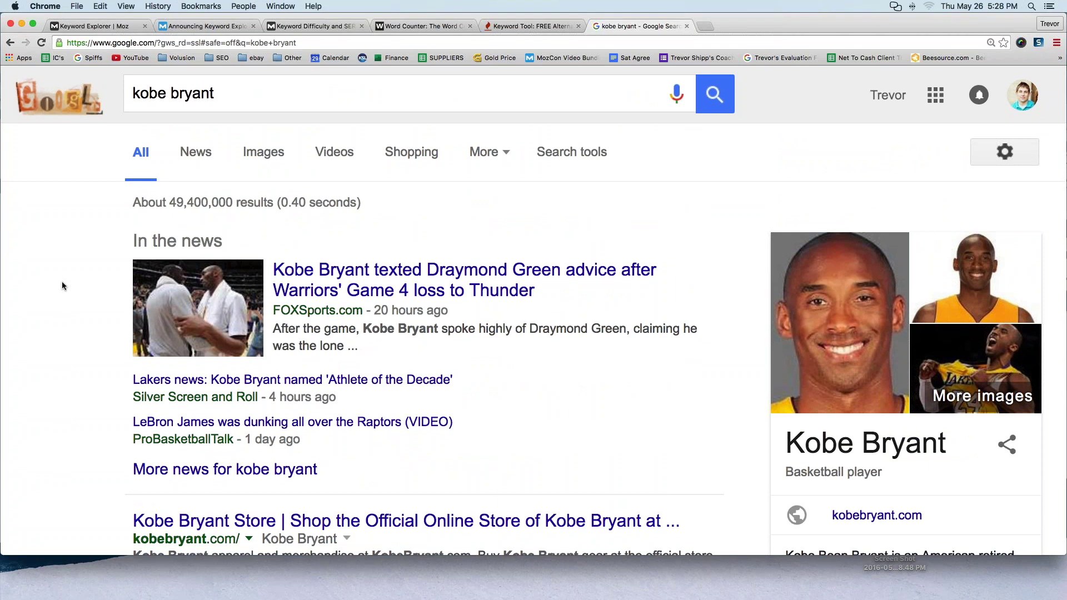
left_click_drag(127, 240, 253, 396)
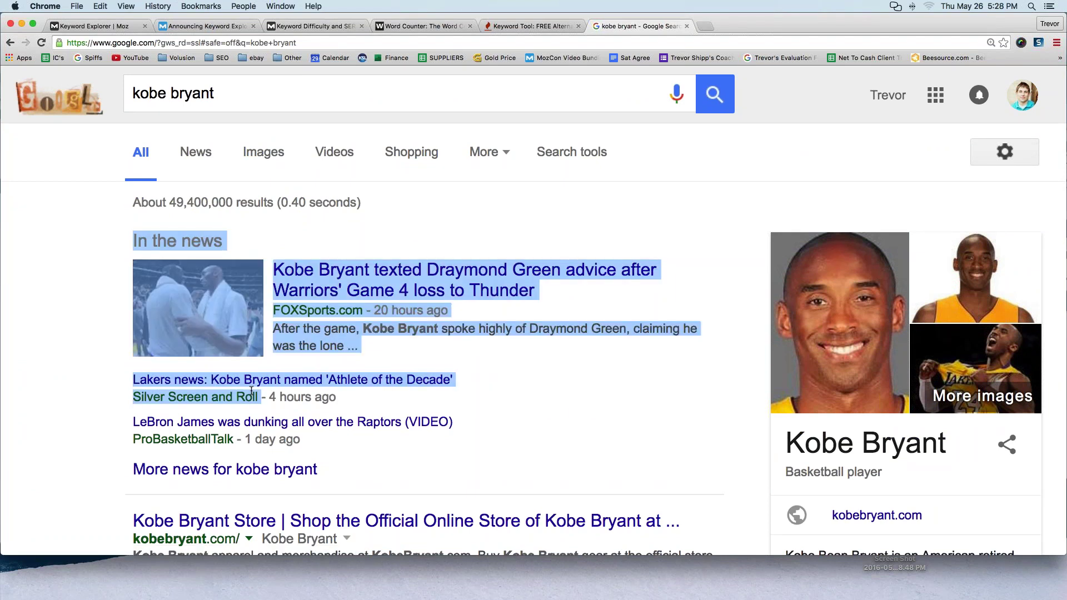
left_click(252, 397)
- Replace the Google query with "gas station" and run the search
triple_click(162, 84)
type("g")
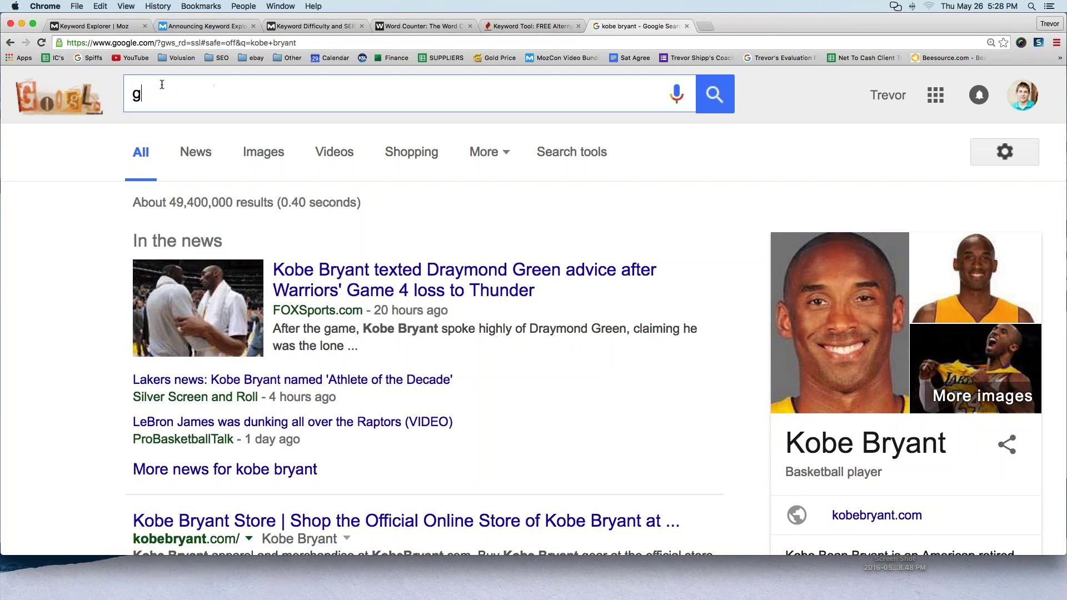
type("as station")
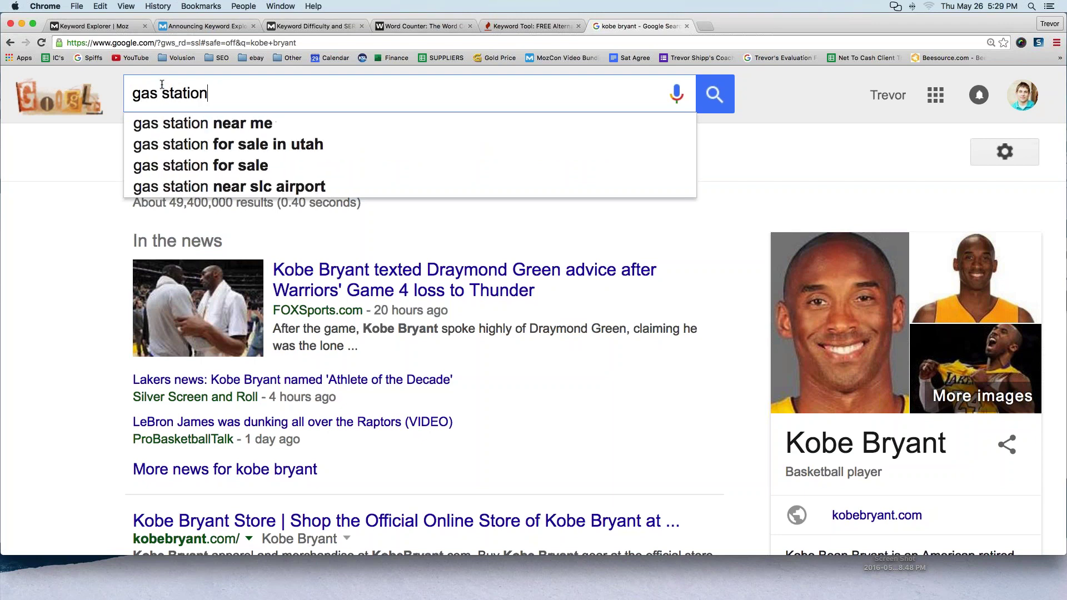
key("Return")
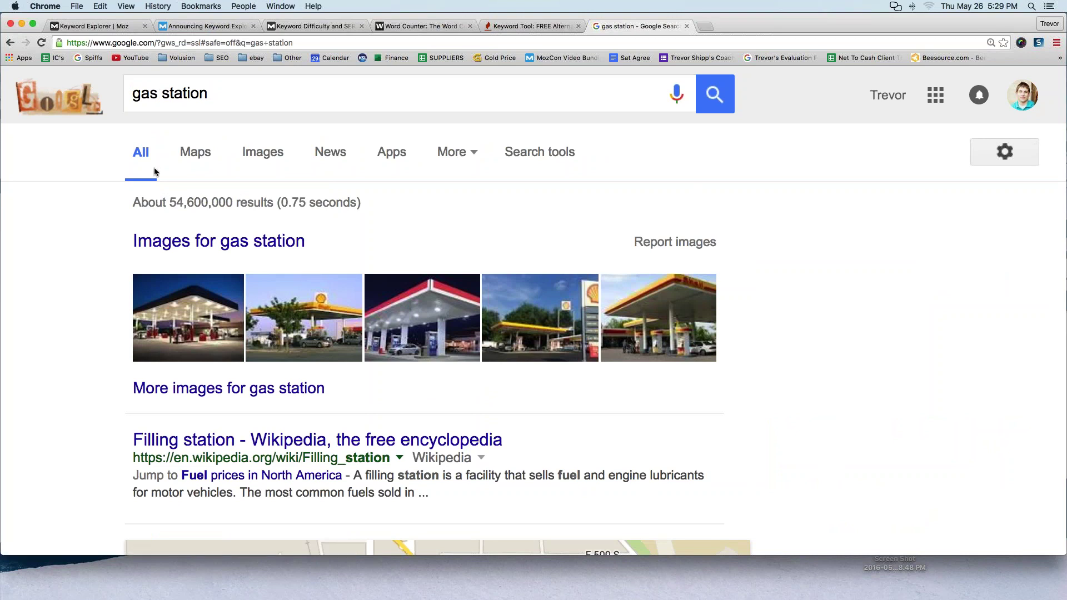
- Highlight the gas station image results and the Wikipedia listing, and look over the local map with its business listings
scroll(119, 194, "down", 2)
left_click_drag(123, 193, 644, 284)
scroll(126, 198, "down", 5)
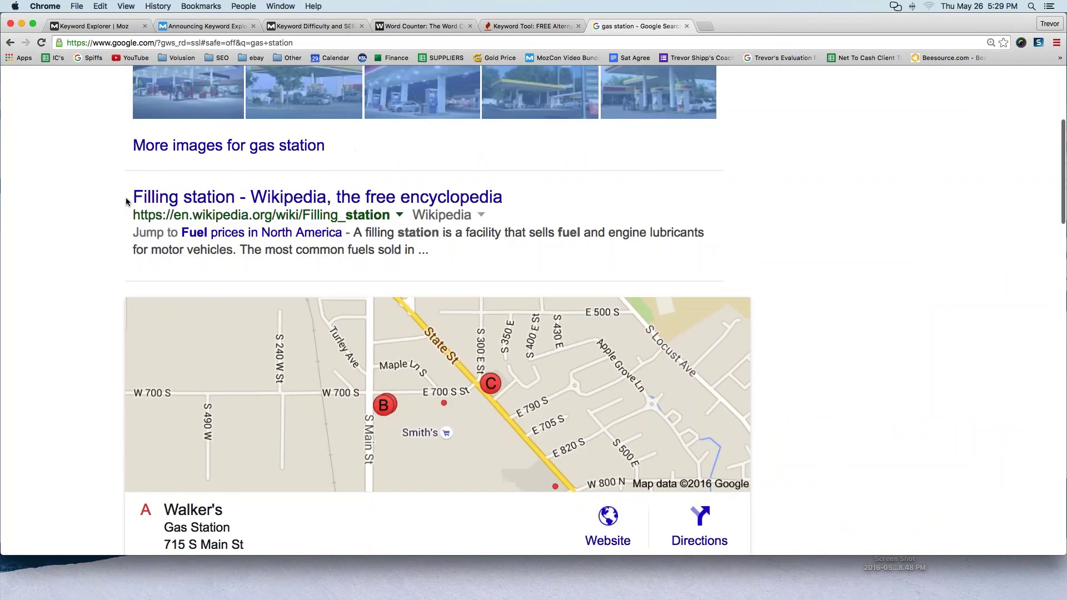
left_click_drag(125, 198, 430, 253)
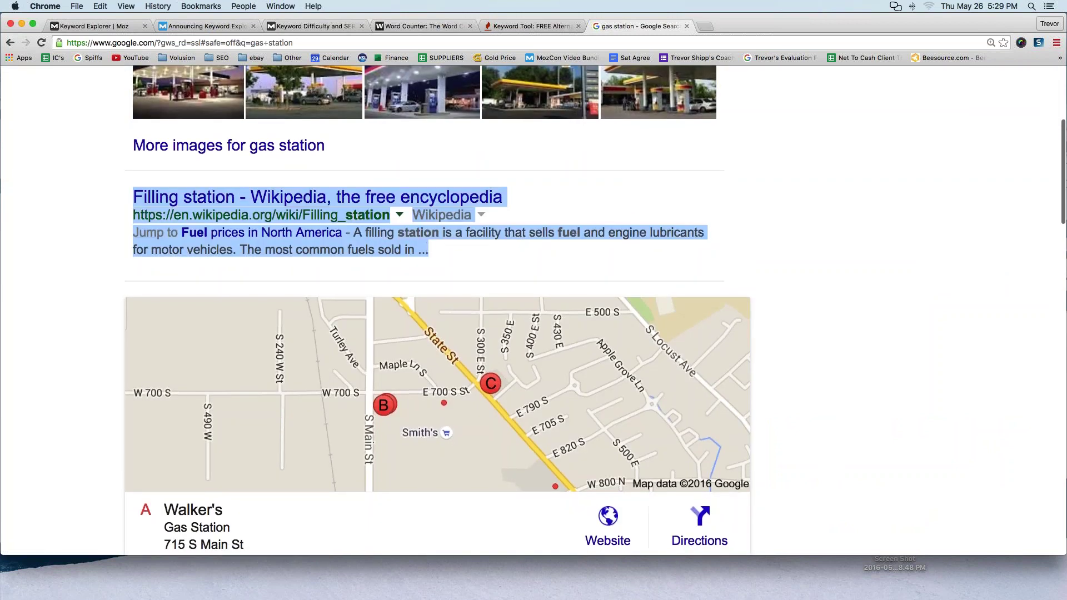
scroll(107, 266, "down", 4)
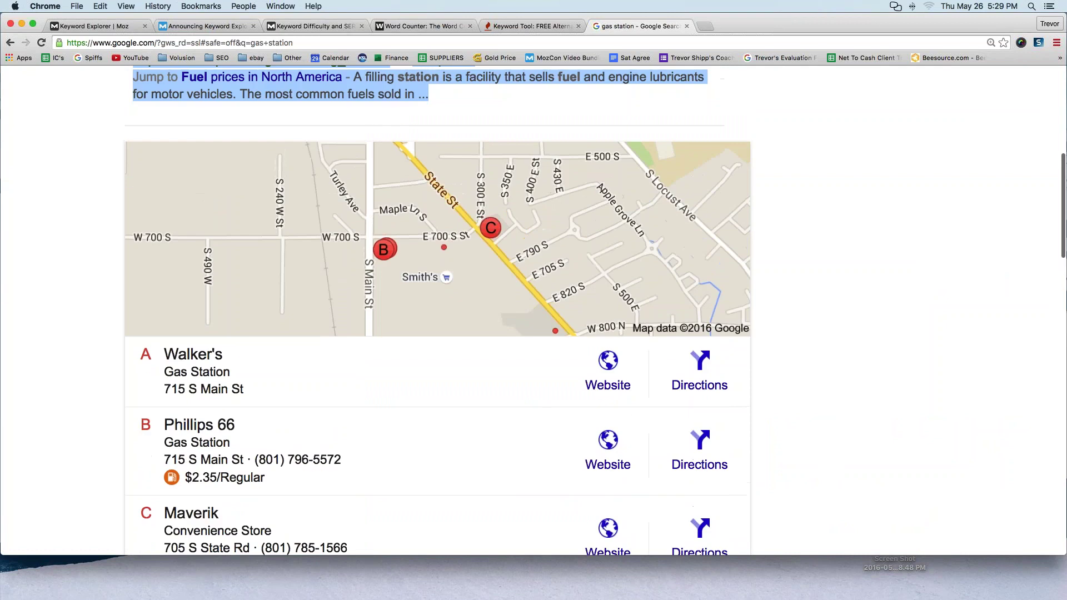
scroll(89, 188, "down", 1)
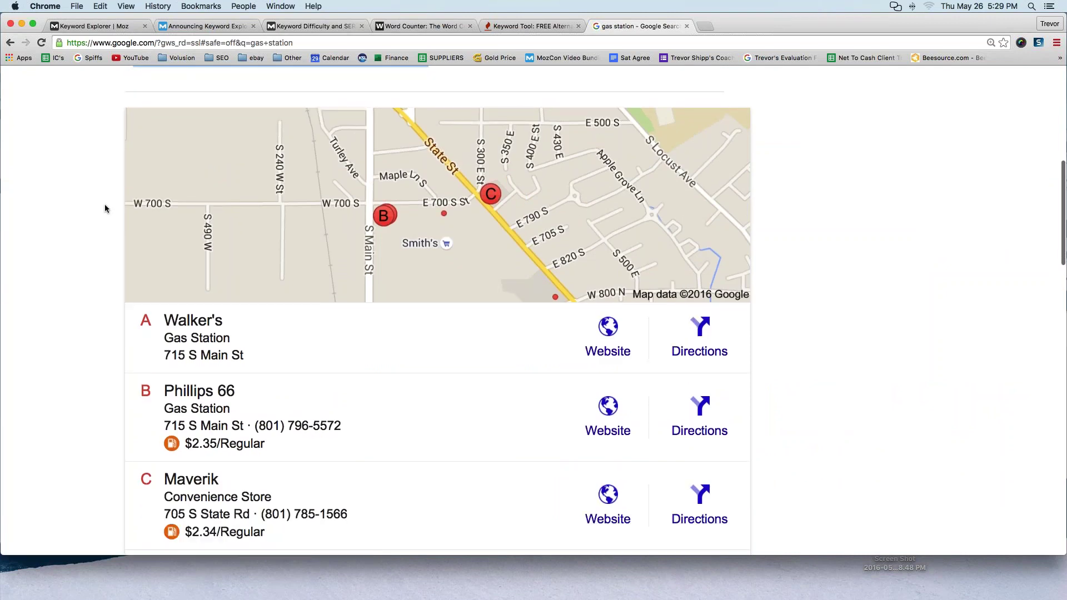
scroll(93, 199, "down", 7)
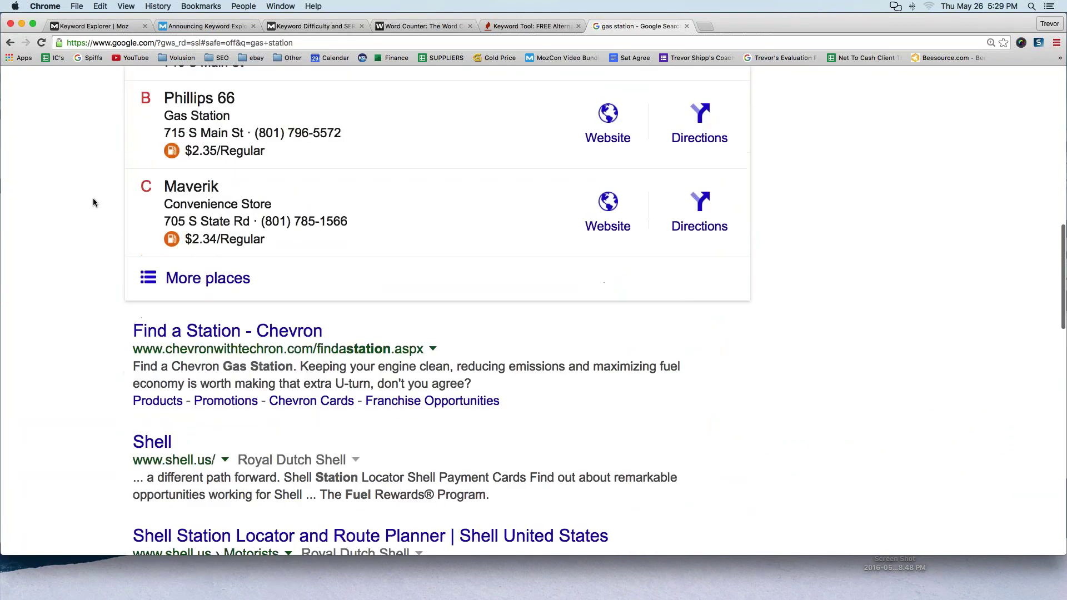
- Highlight the organic listings below the map one after another: Chevron, Shell, and the Shell Station Locator
scroll(92, 198, "down", 4)
left_click_drag(132, 167, 500, 239)
left_click_drag(131, 277, 500, 337)
scroll(500, 337, "down", 5)
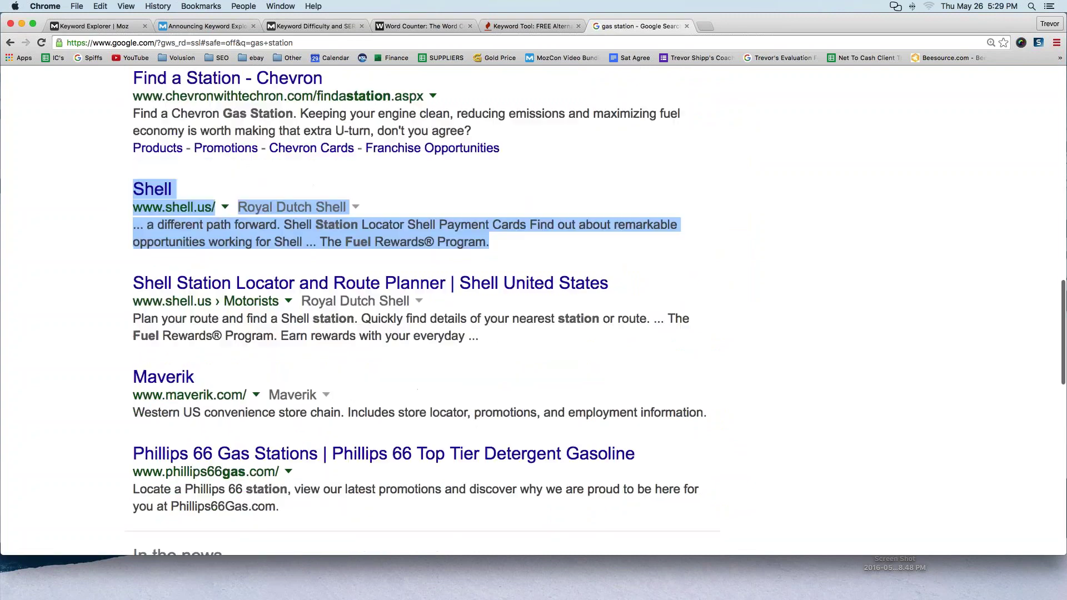
left_click_drag(133, 246, 481, 299)
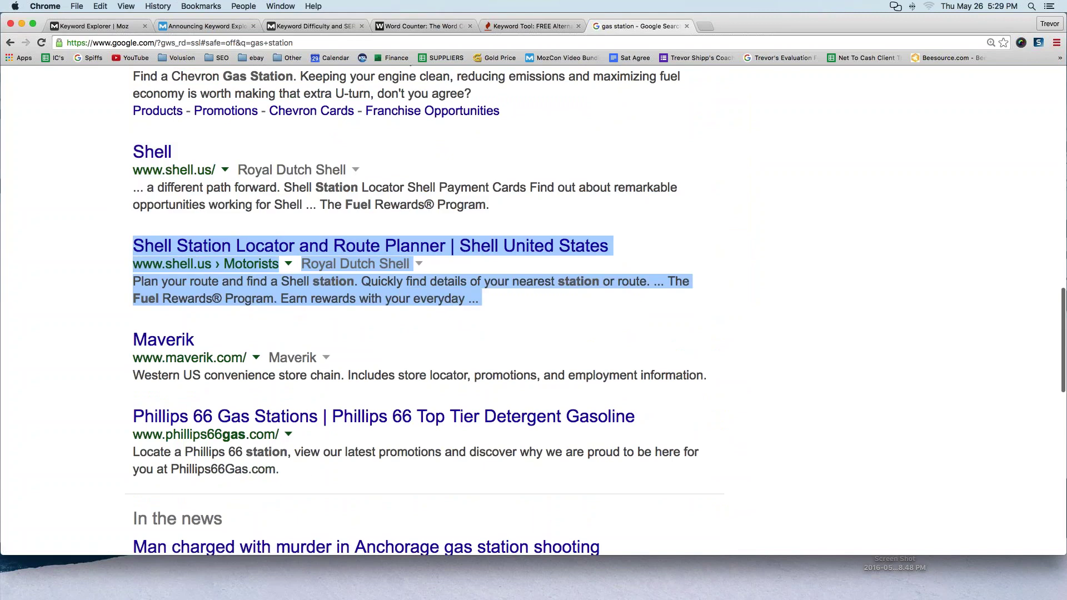
- Highlight the In the news block, then the BP and Anchorage police listings at the end of the gas station results
scroll(127, 213, "down", 10)
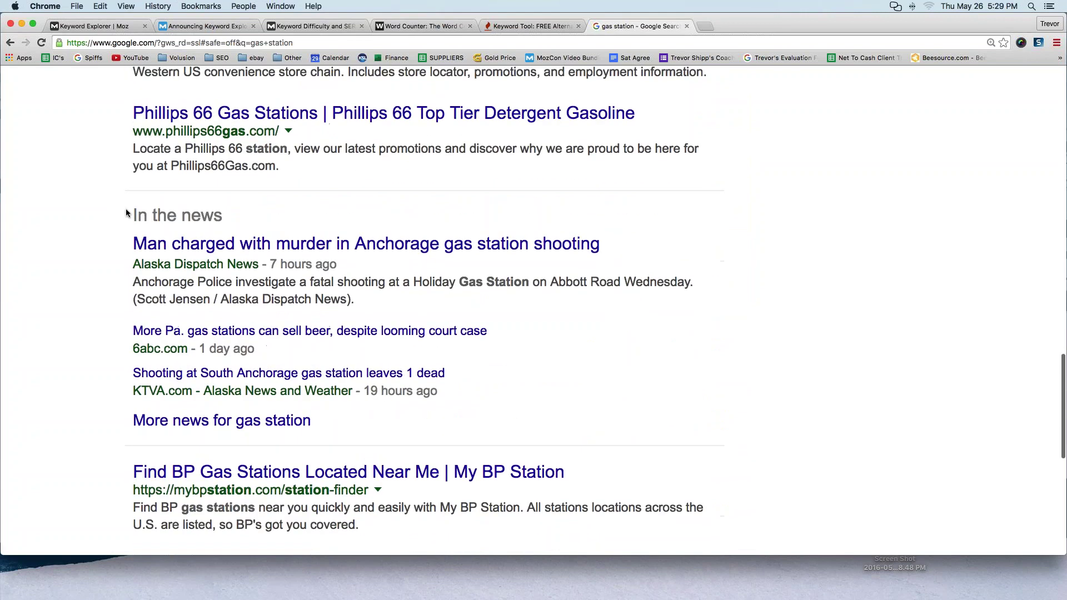
left_click_drag(127, 213, 129, 445)
scroll(129, 352, "down", 7)
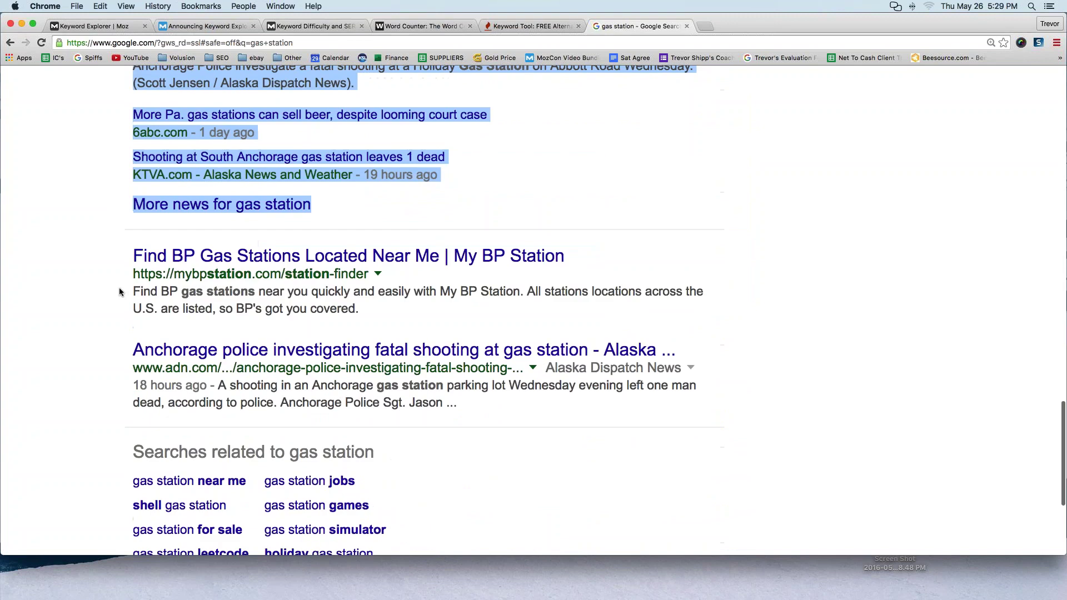
left_click_drag(126, 246, 443, 403)
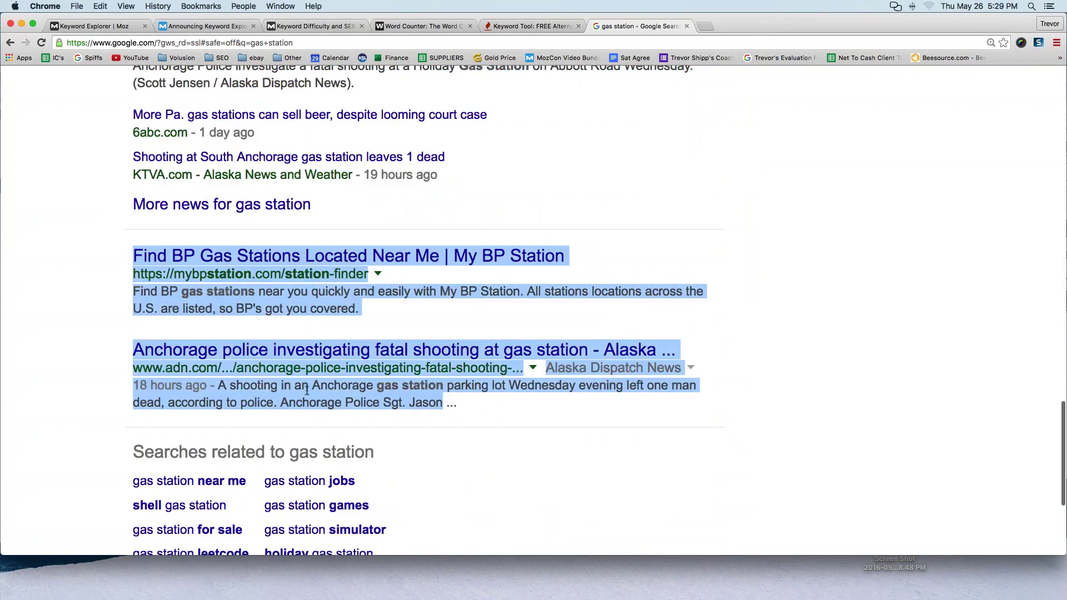
- Search Google for "how to become a beekeeper", correcting the misspelled last word of the query
scroll(306, 390, "up", 20)
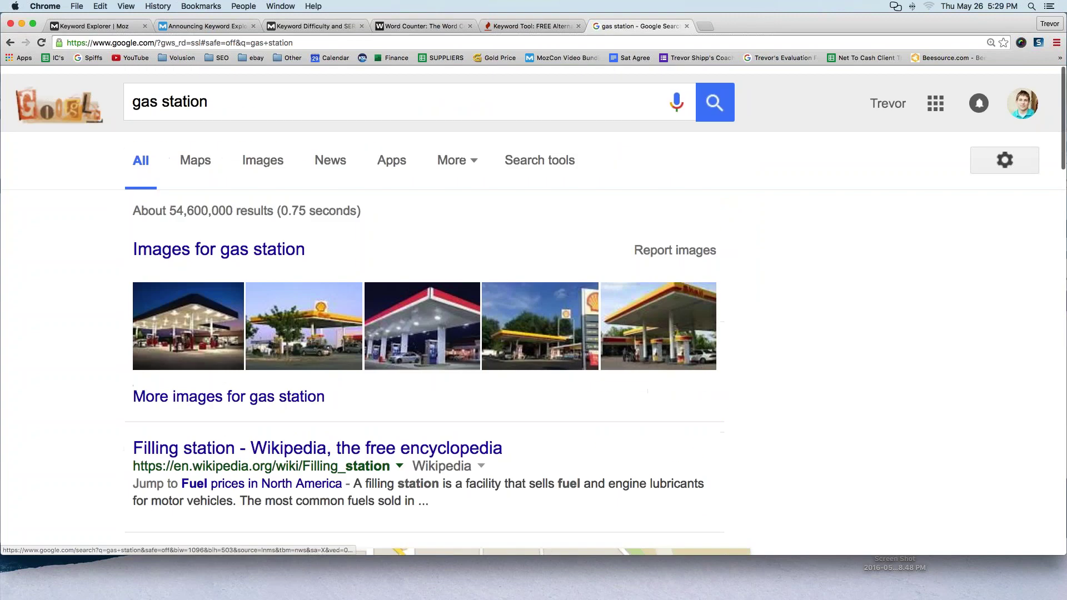
triple_click(201, 98)
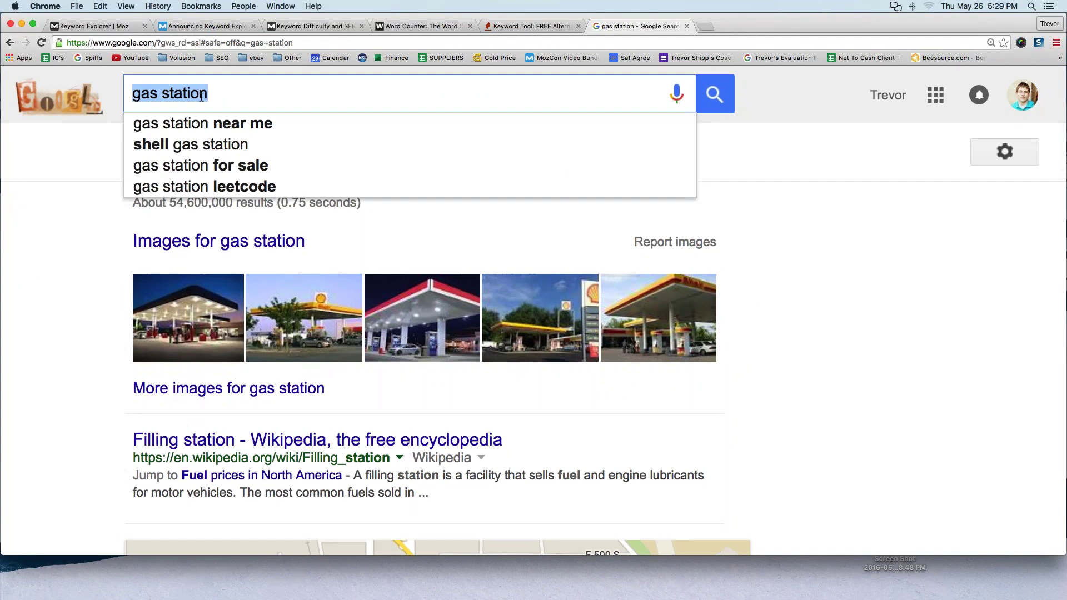
type("how to become a beekepper")
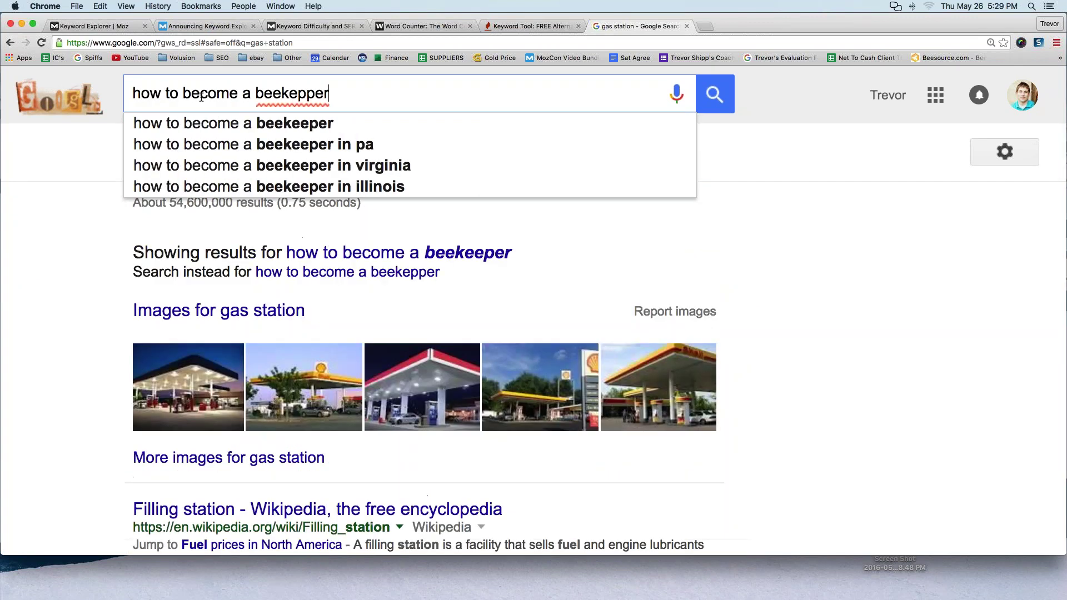
key("Return")
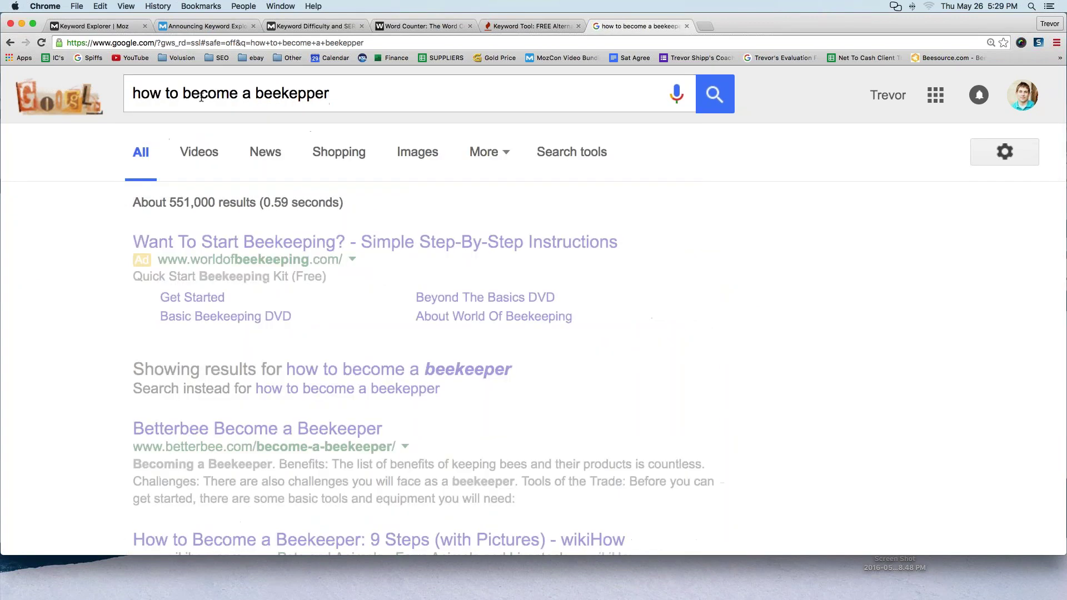
left_click(302, 95)
key("BackSpace")
type("e")
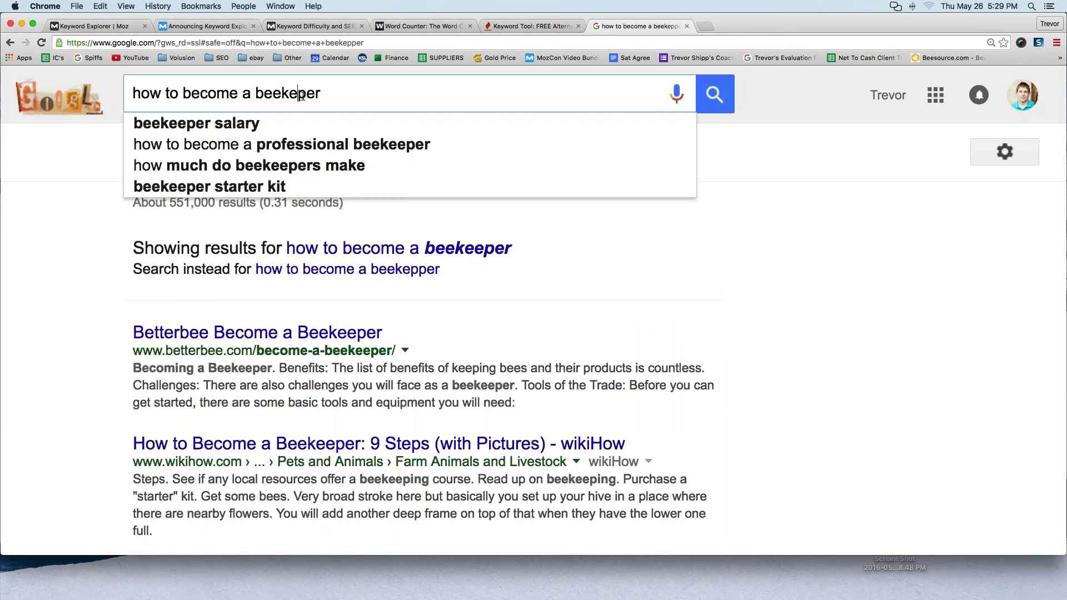
key("Return")
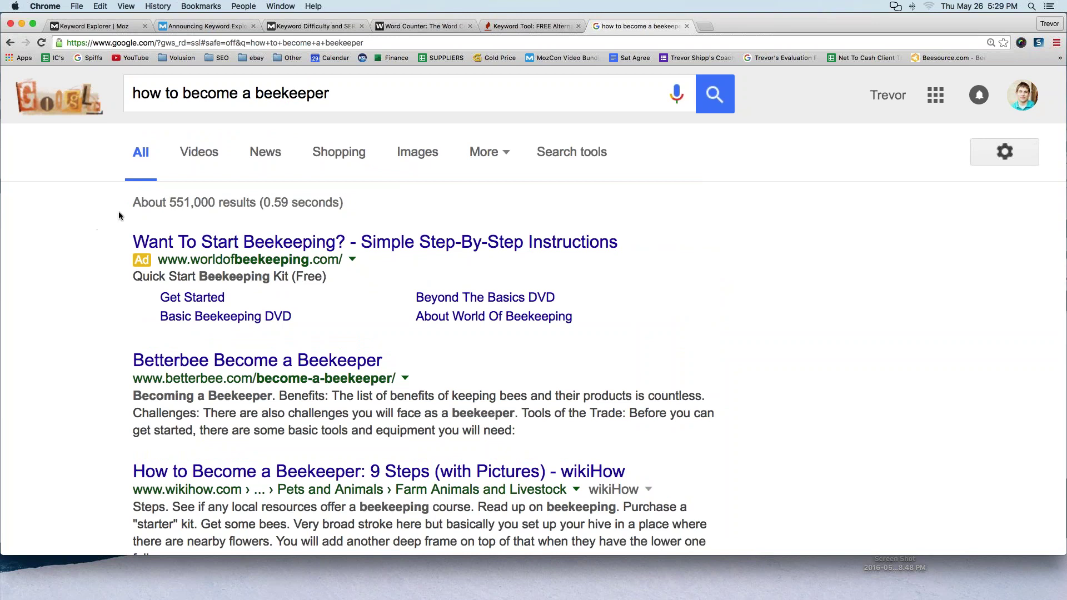
- Highlight the World of Beekeeping ad, followed by the Betterbee organic listing below it
scroll(119, 213, "down", 1)
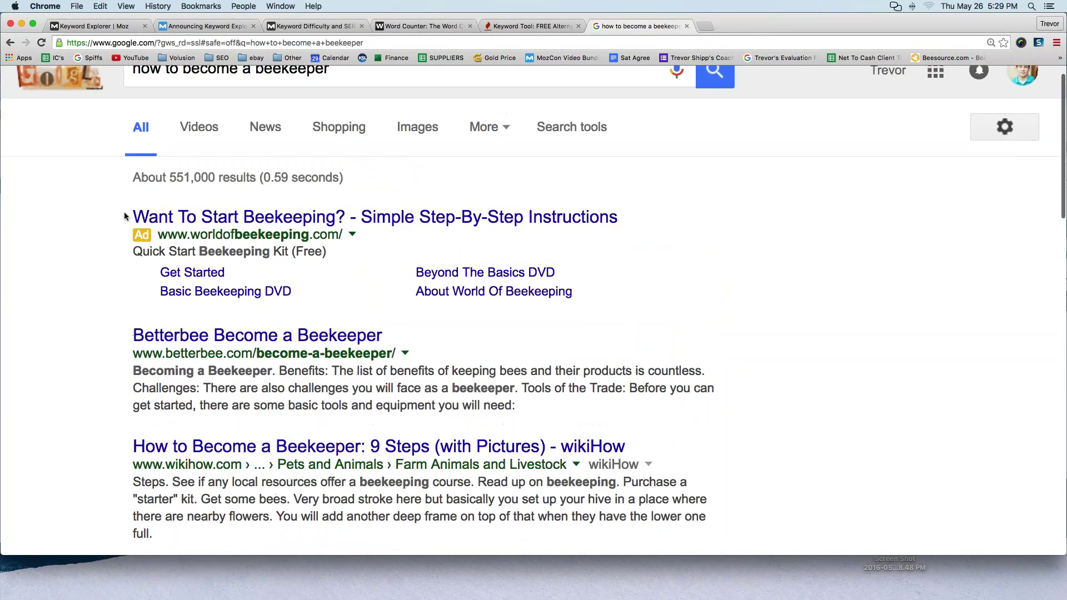
left_click_drag(125, 212, 578, 298)
scroll(129, 214, "down", 5)
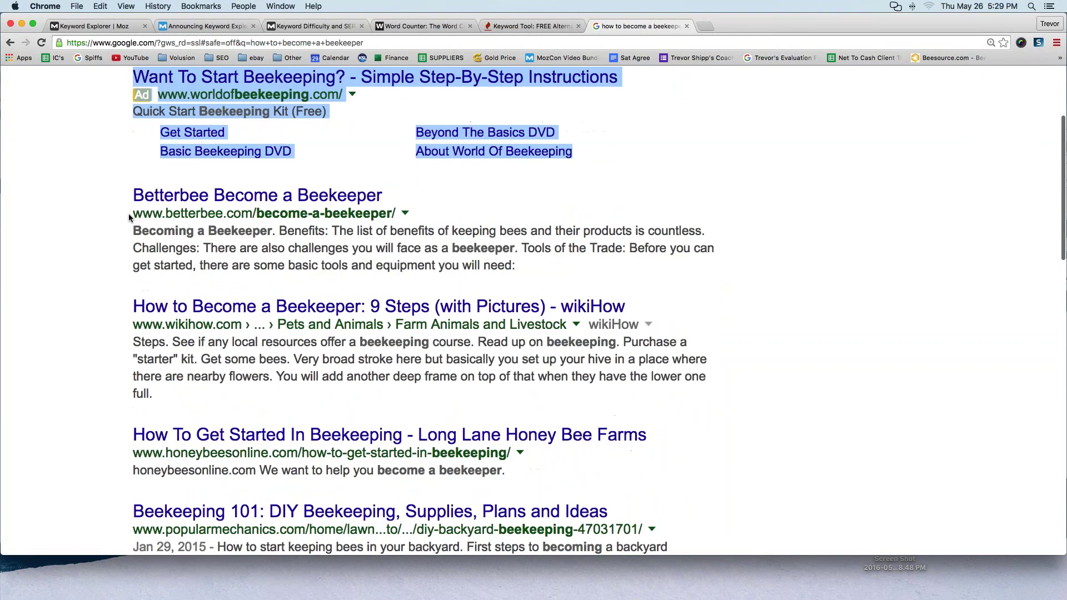
left_click_drag(128, 214, 520, 259)
- Highlight the two YouTube video listings at the end of the beekeeper results
scroll(180, 306, "down", 20)
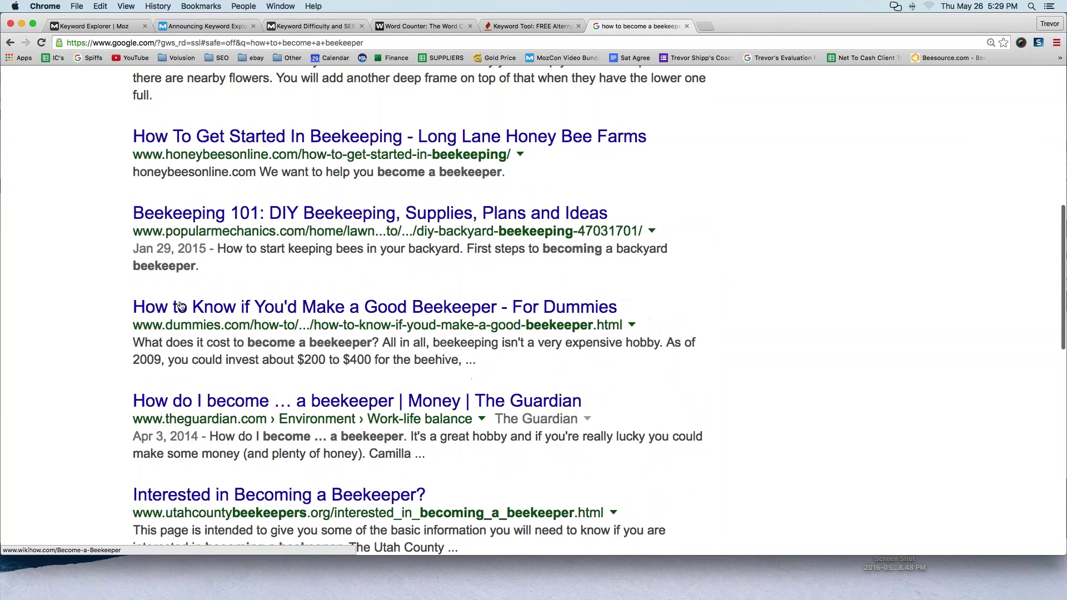
scroll(180, 306, "down", 2)
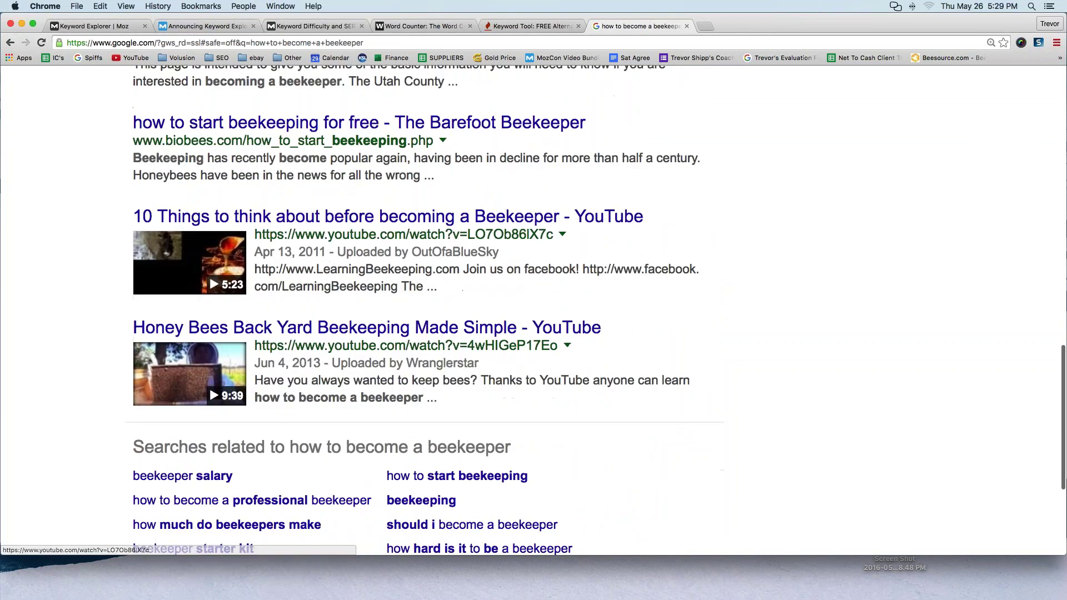
left_click_drag(136, 216, 502, 404)
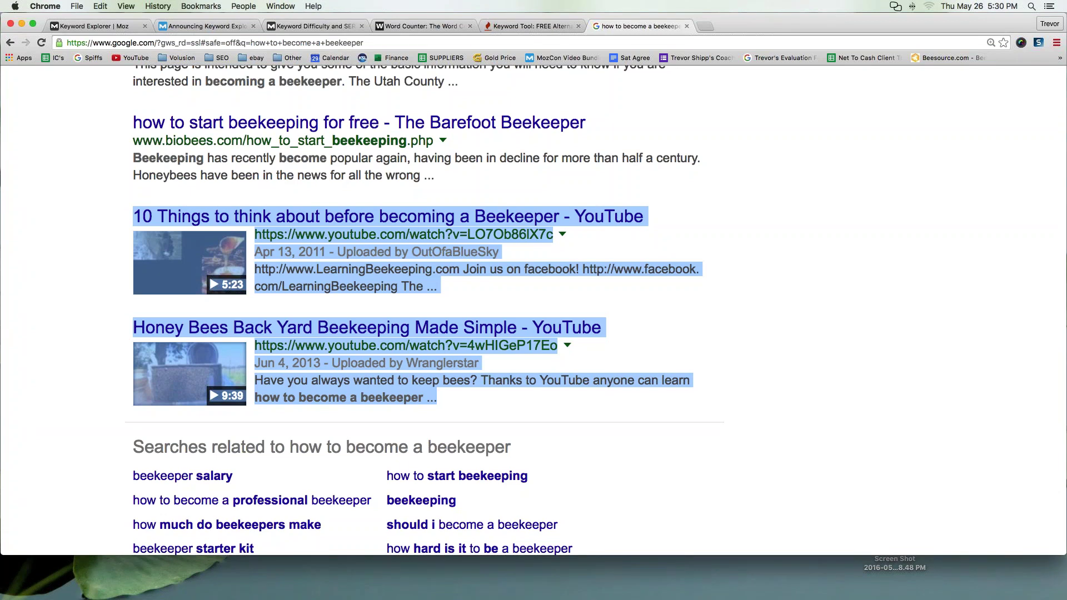
- Highlight the organic listings above the YouTube videos, from The Barefoot Beekeeper up through For Dummies, and clear the highlight
left_click(121, 203)
scroll(122, 203, "up", 5)
left_click_drag(452, 422, 132, 89)
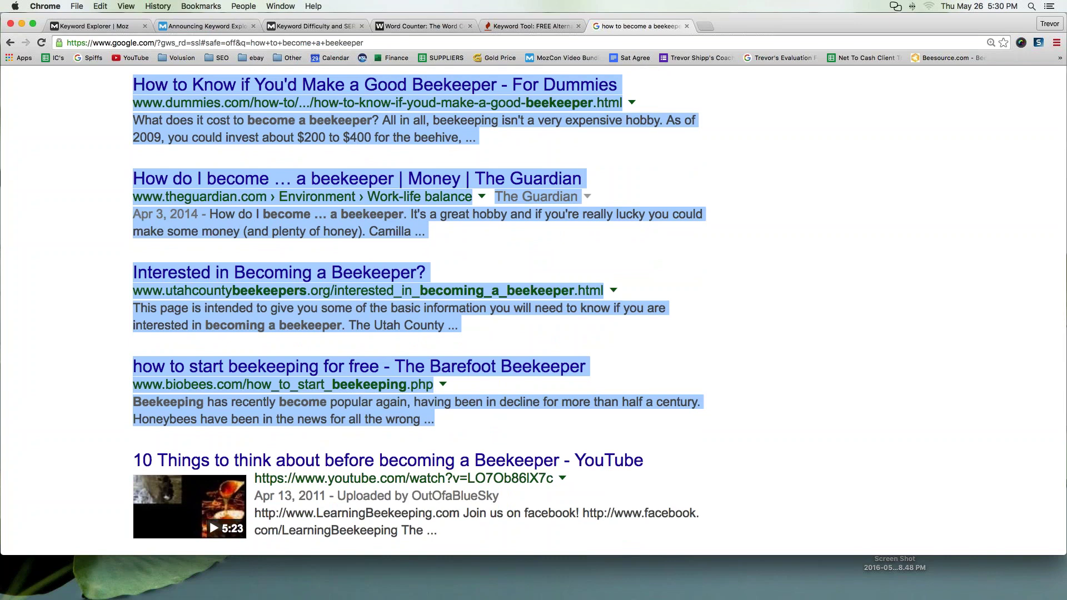
scroll(95, 369, "down", 5)
left_click(94, 369)
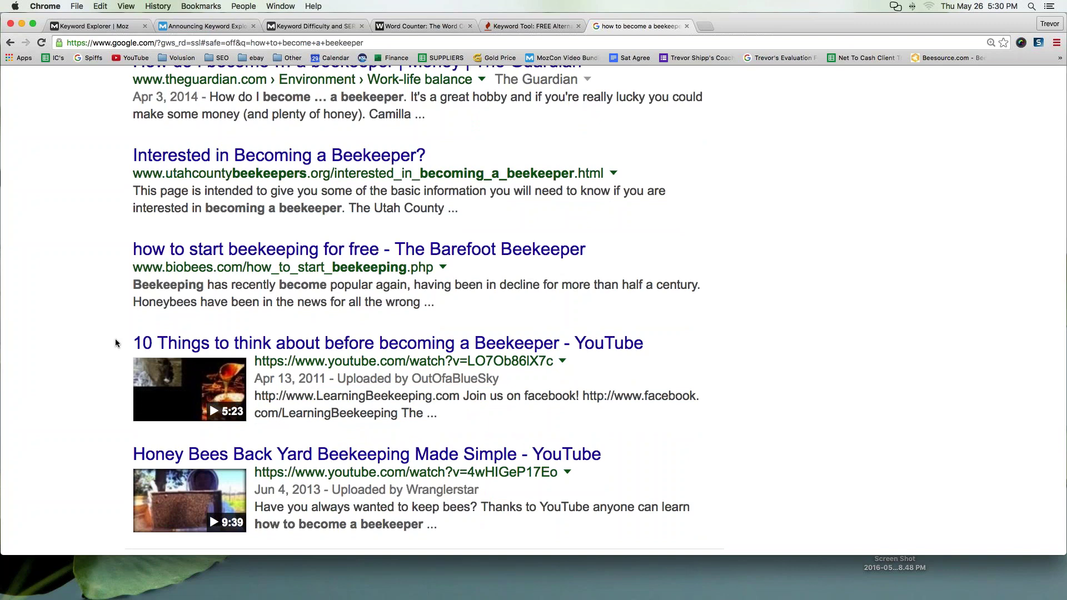
- Look through the Moz Keyword Explorer announcement for the Click-Through Rate Opportunity section and its example search results
left_click(223, 26)
scroll(188, 164, "down", 2)
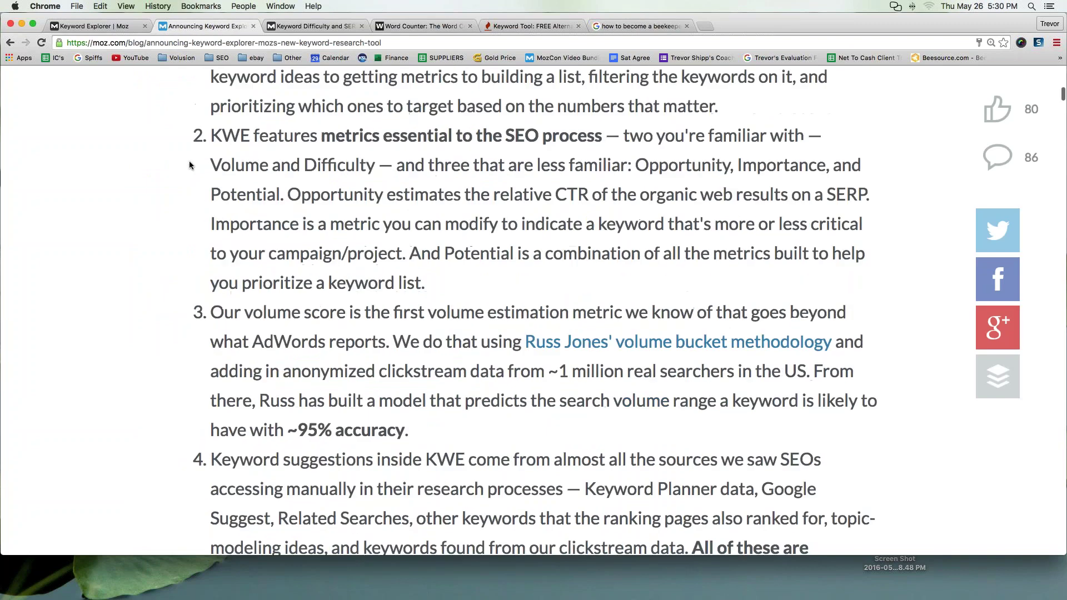
scroll(189, 164, "down", 20)
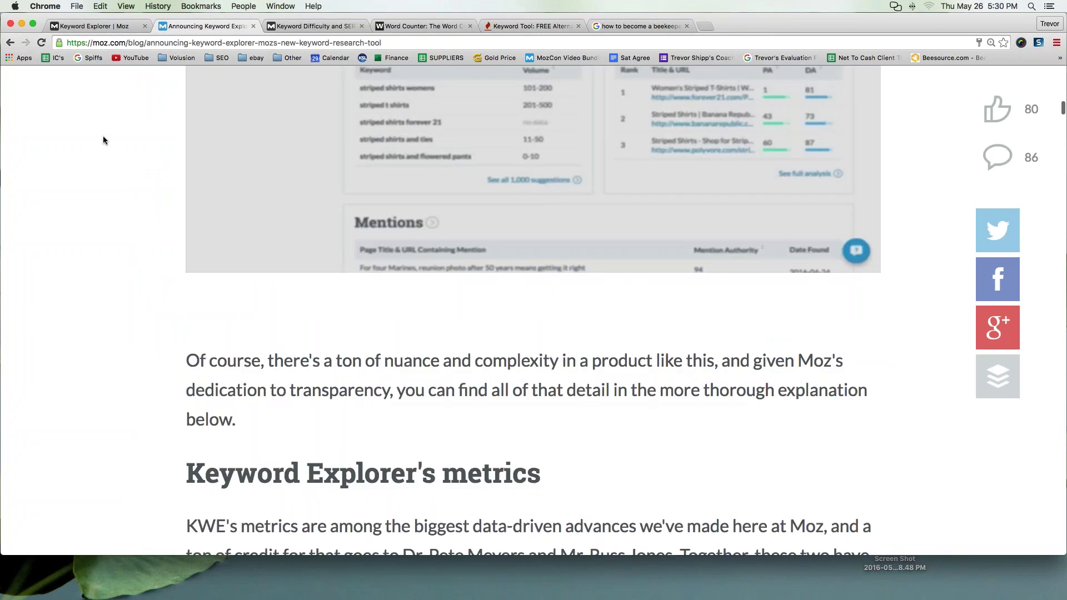
scroll(103, 140, "down", 20)
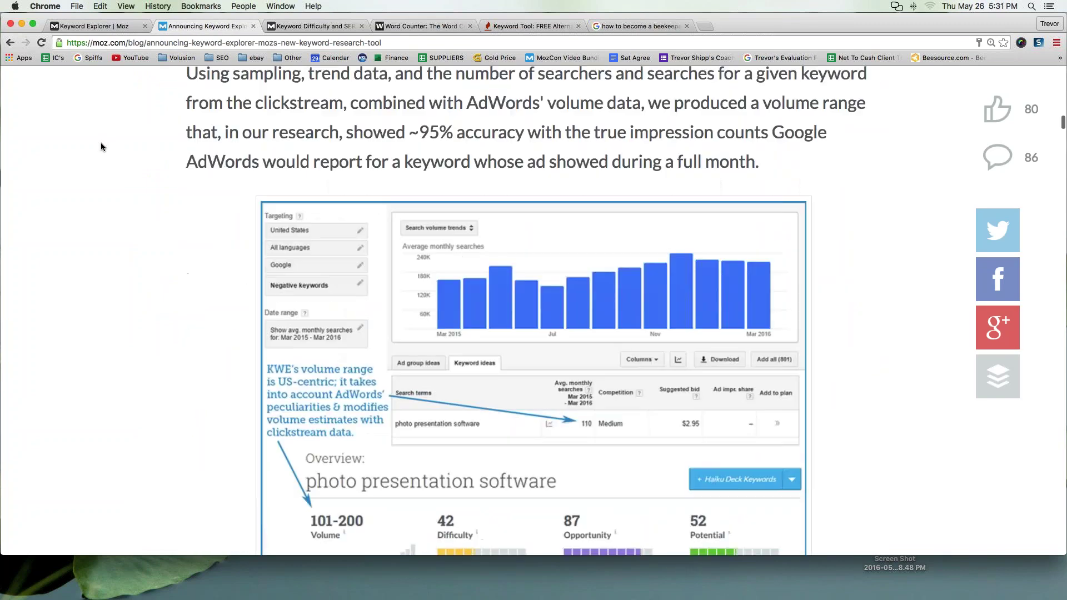
scroll(101, 146, "down", 20)
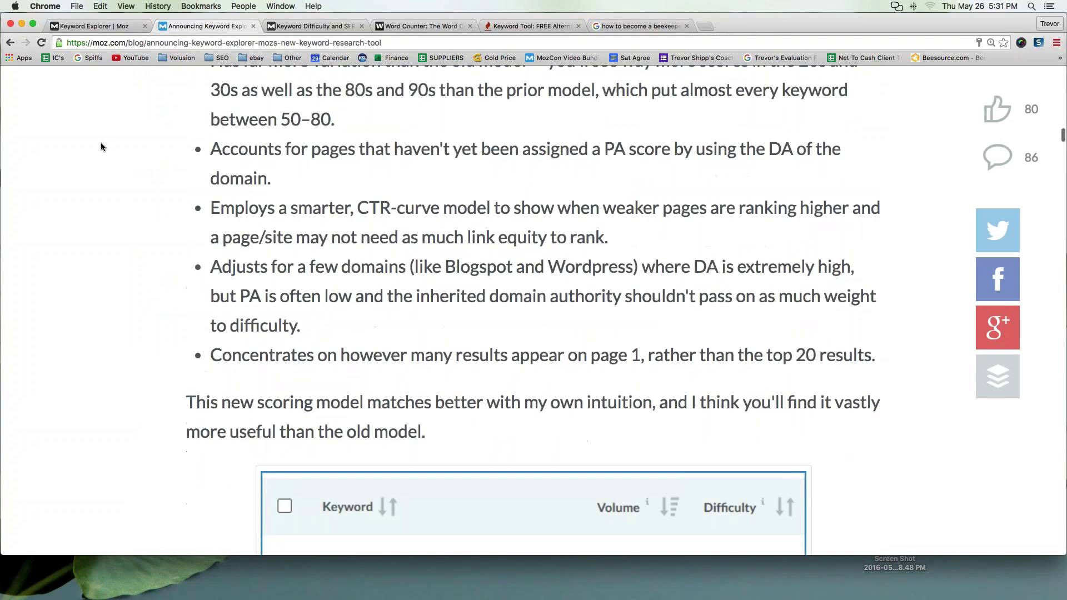
scroll(101, 146, "down", 20)
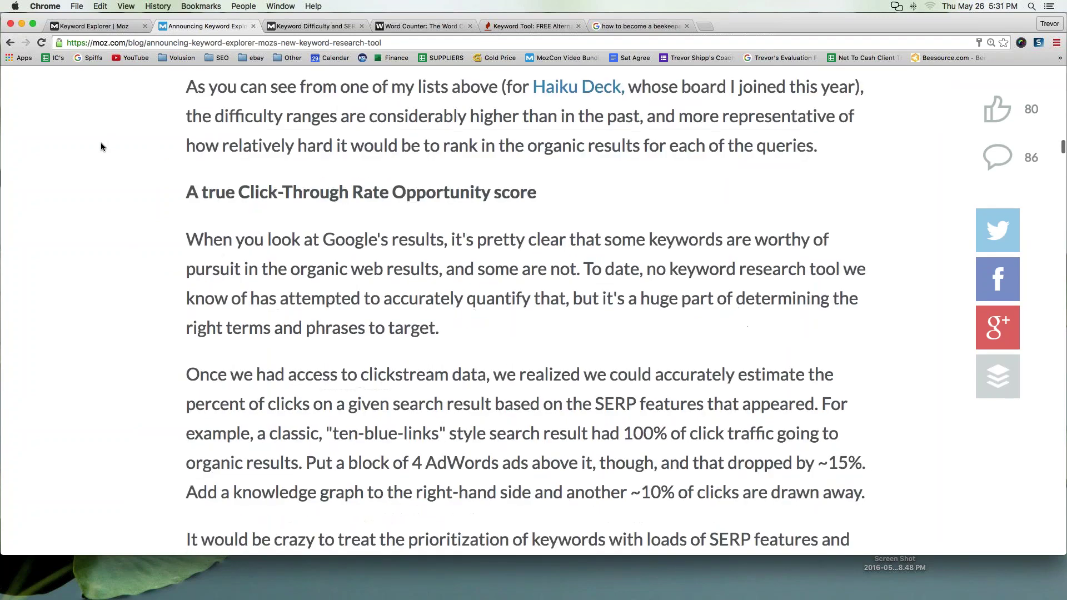
scroll(101, 146, "down", 20)
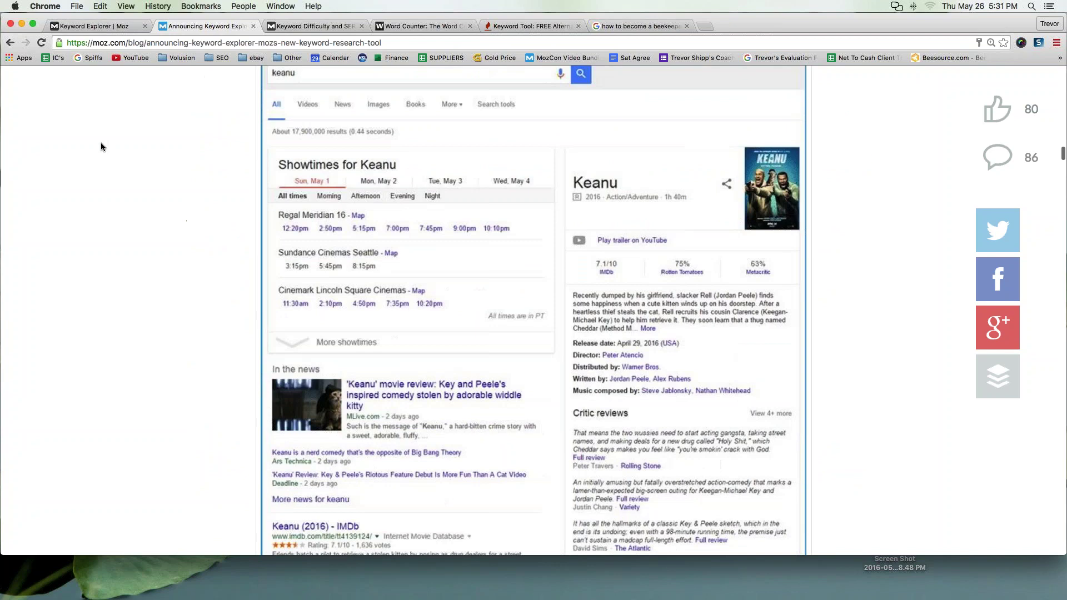
scroll(101, 147, "up", 10)
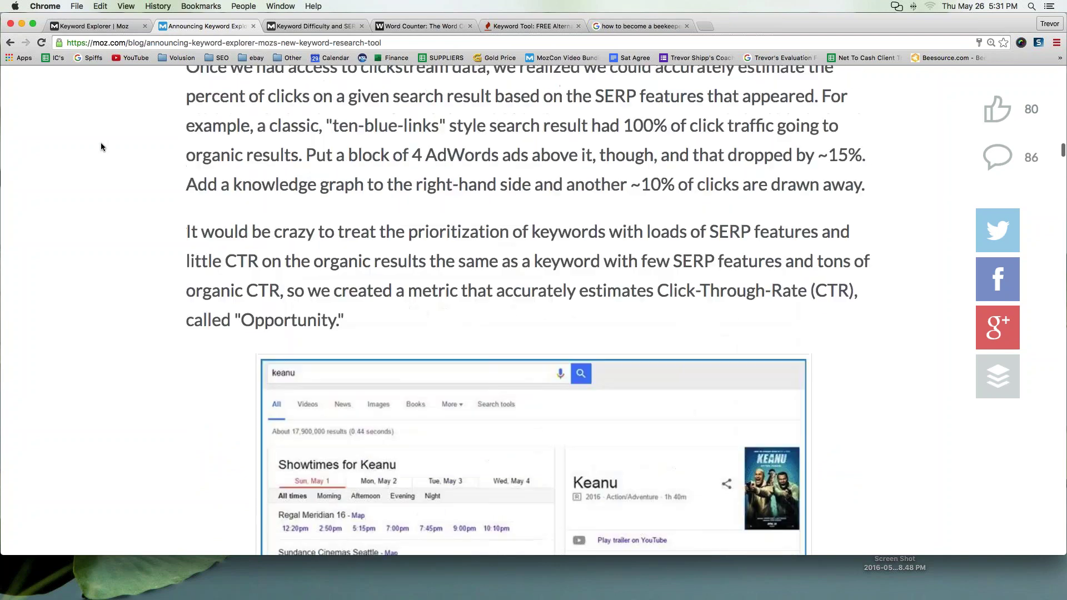
scroll(101, 147, "down", 15)
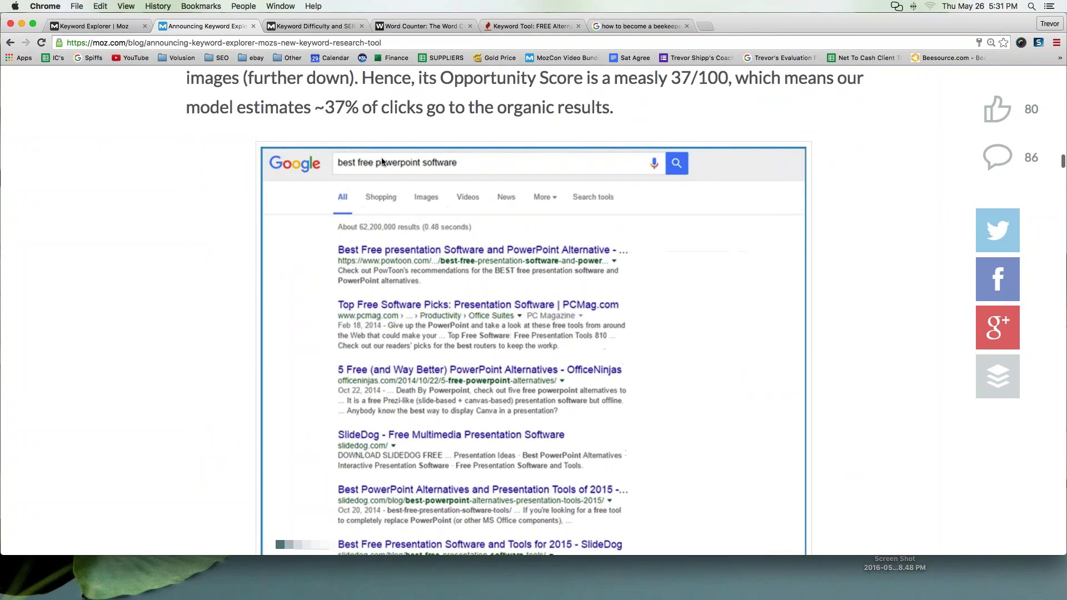
- Search Google for "best free powerpoint software" in place of the beekeeper query
left_click(640, 27)
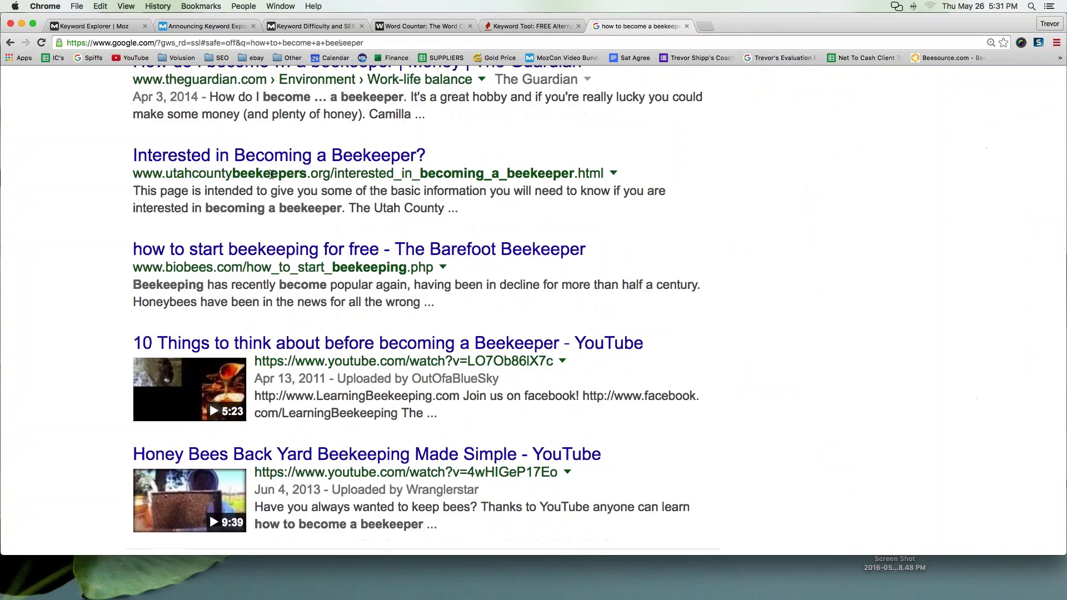
scroll(267, 177, "up", 15)
left_click_drag(334, 99, 237, 103)
key("super+a")
type("best ")
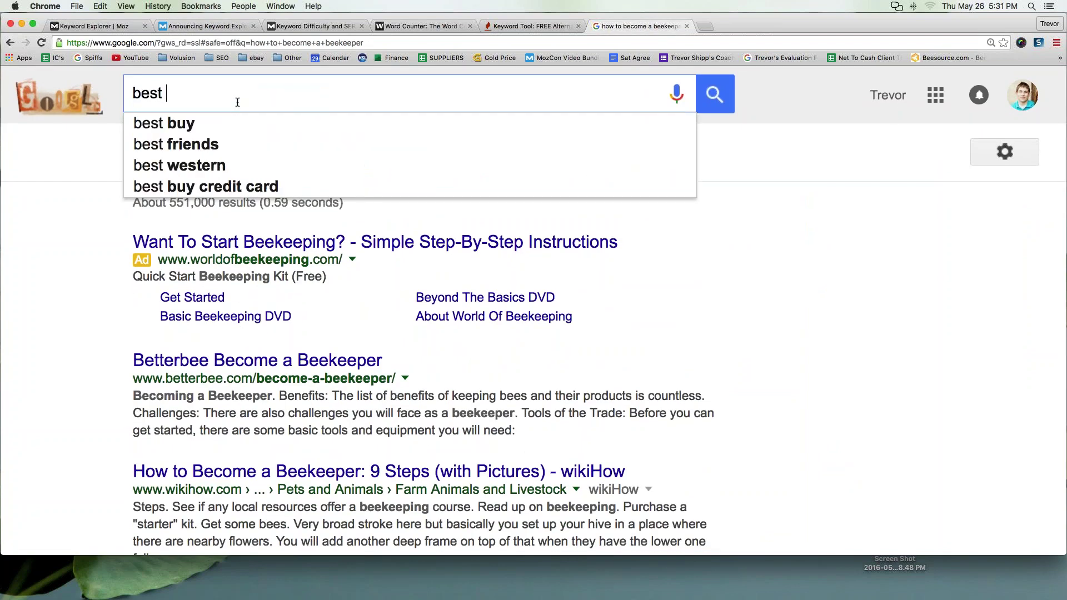
type("free powerp")
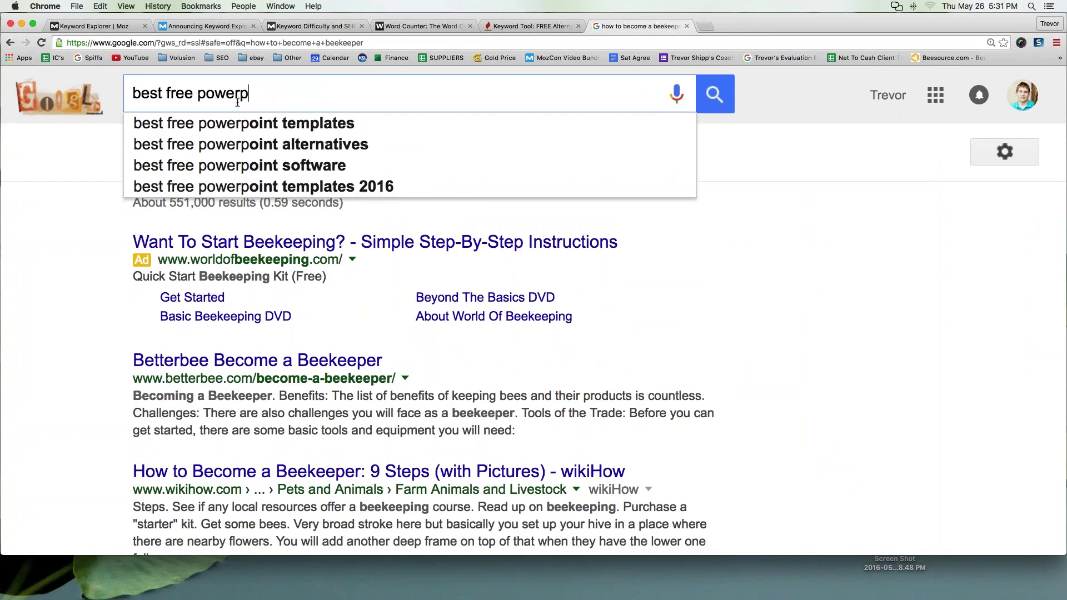
type("oint software")
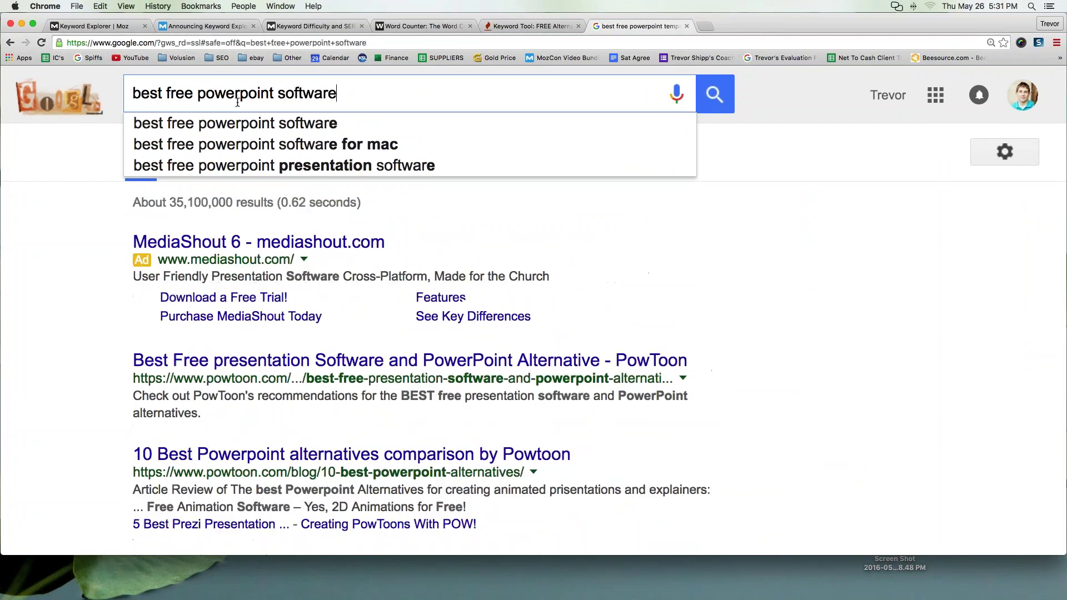
key("Return")
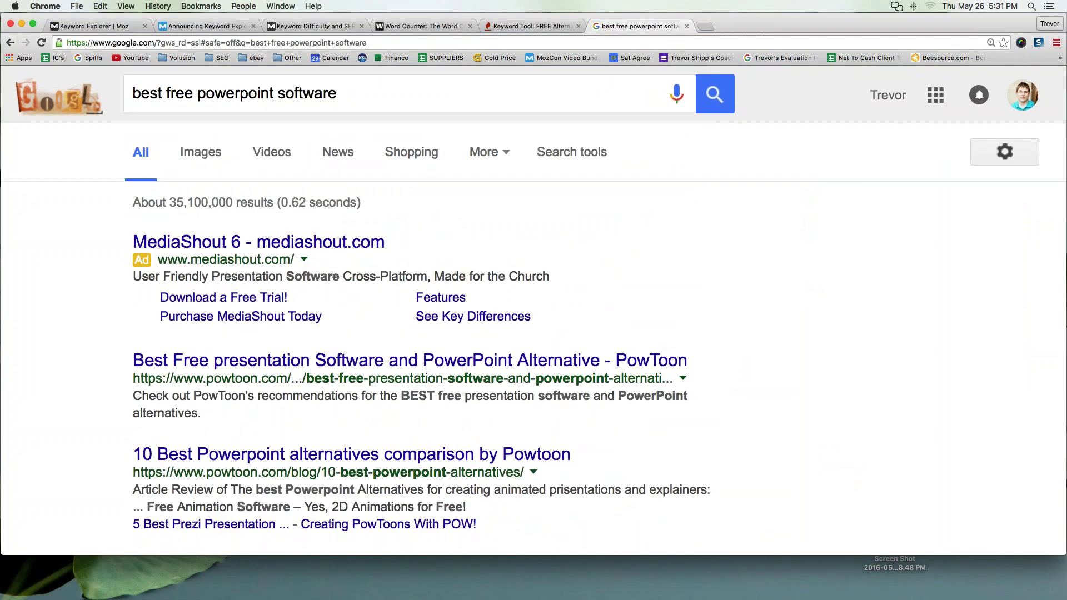
- Highlight listings in the PowerPoint software results down to TechRadar and return to the MediaShout ad
scroll(237, 102, "down", 3)
left_click_drag(127, 229, 342, 161)
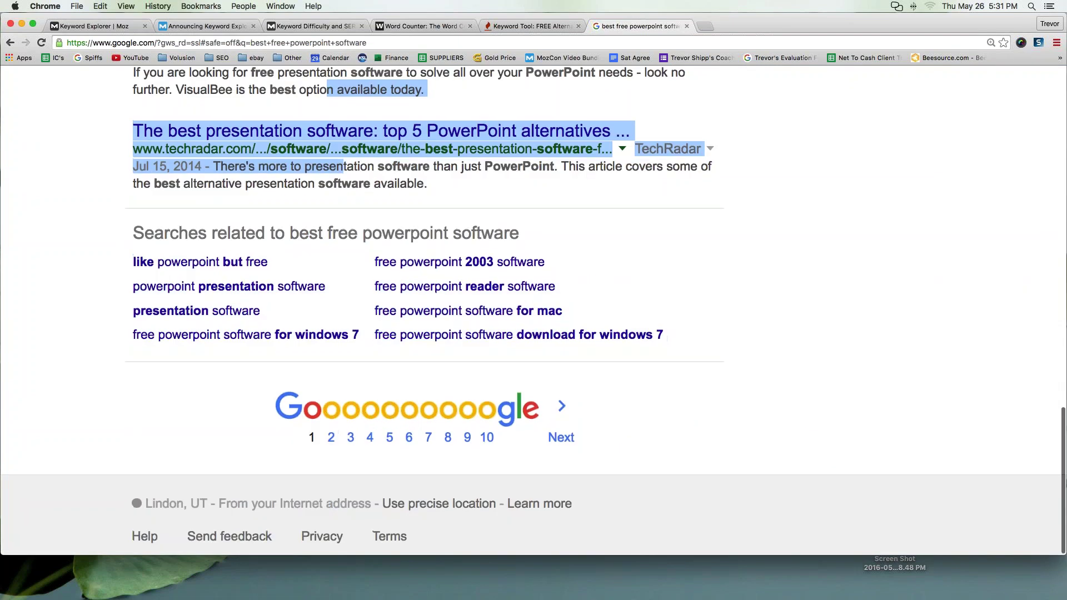
scroll(72, 169, "up", 13)
scroll(88, 192, "up", 7)
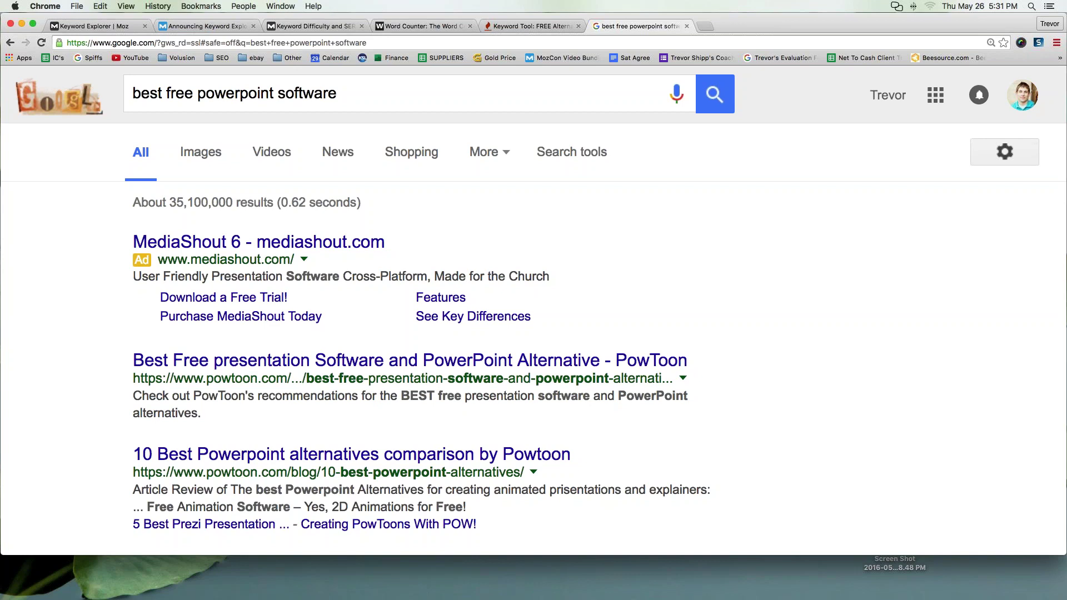
- Review the Volume, Difficulty, Opportunity and Potential scores in the Keyword Explorer overview for "plastic storage bins"
left_click(89, 26)
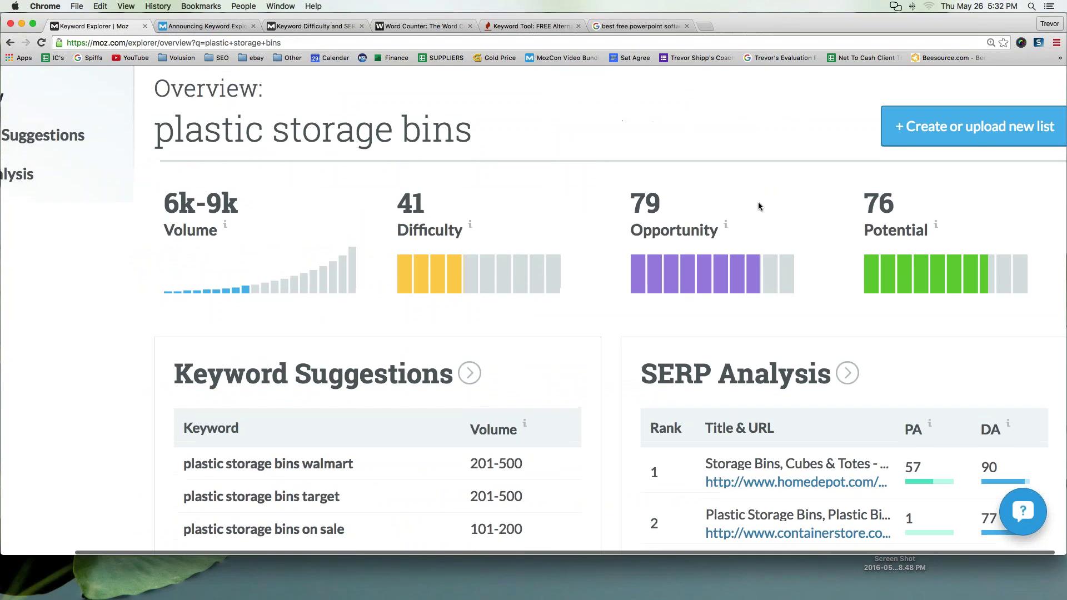
scroll(758, 202, "up", 2)
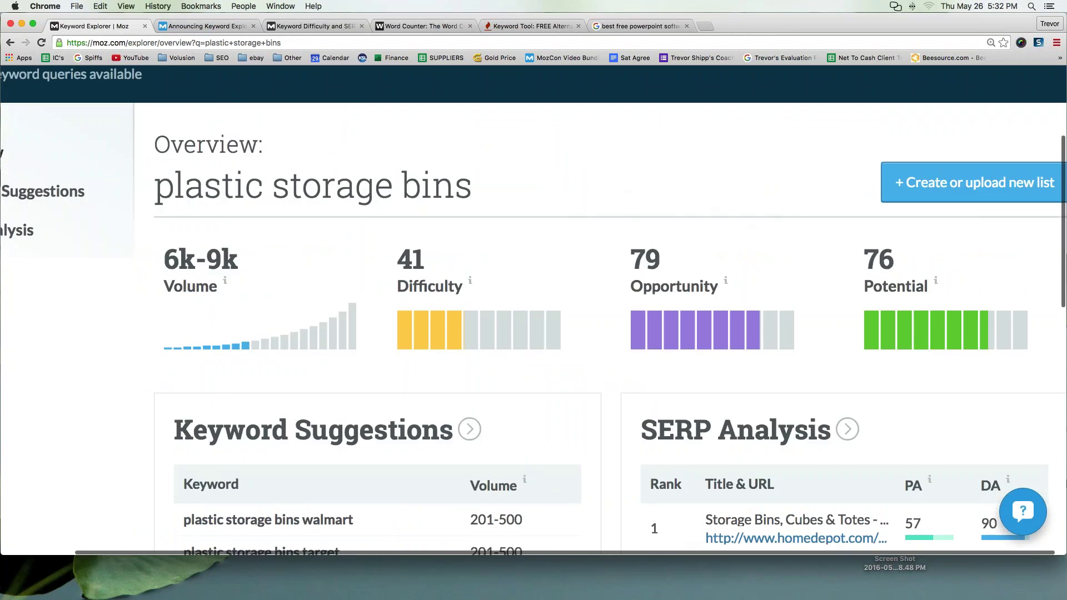
mouse_move(652, 287)
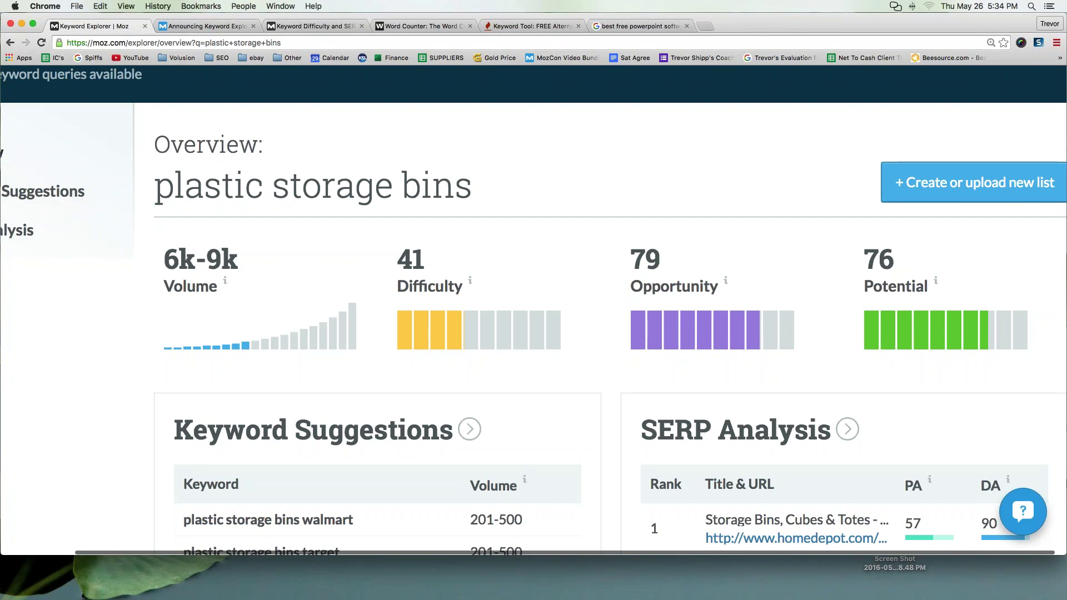
scroll(582, 300, "up", 1)
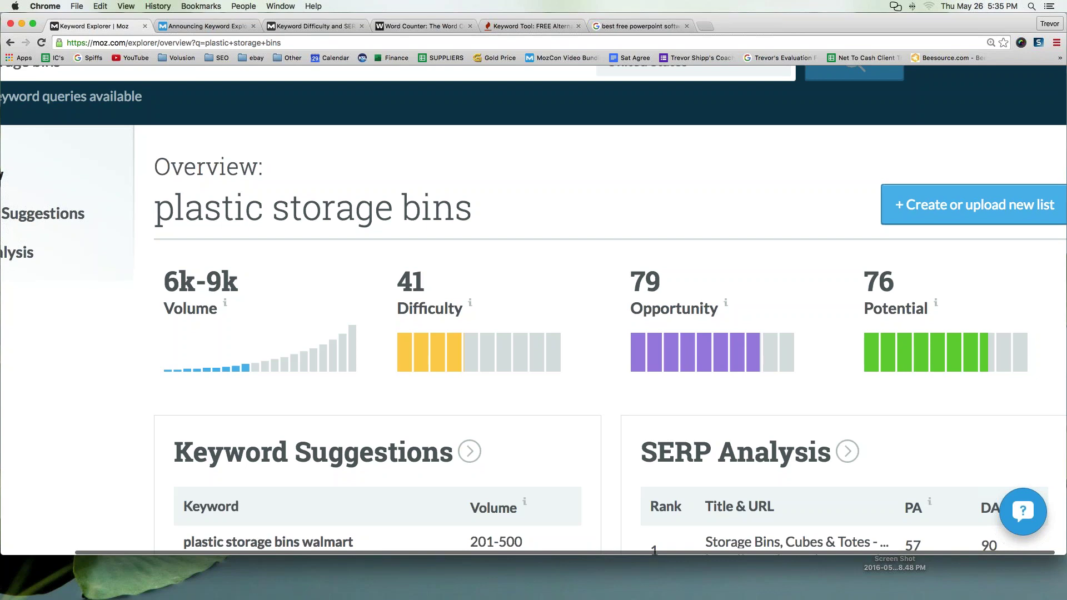
- Return to the title and introduction of Moz's Keyword Explorer announcement article
left_click(186, 27)
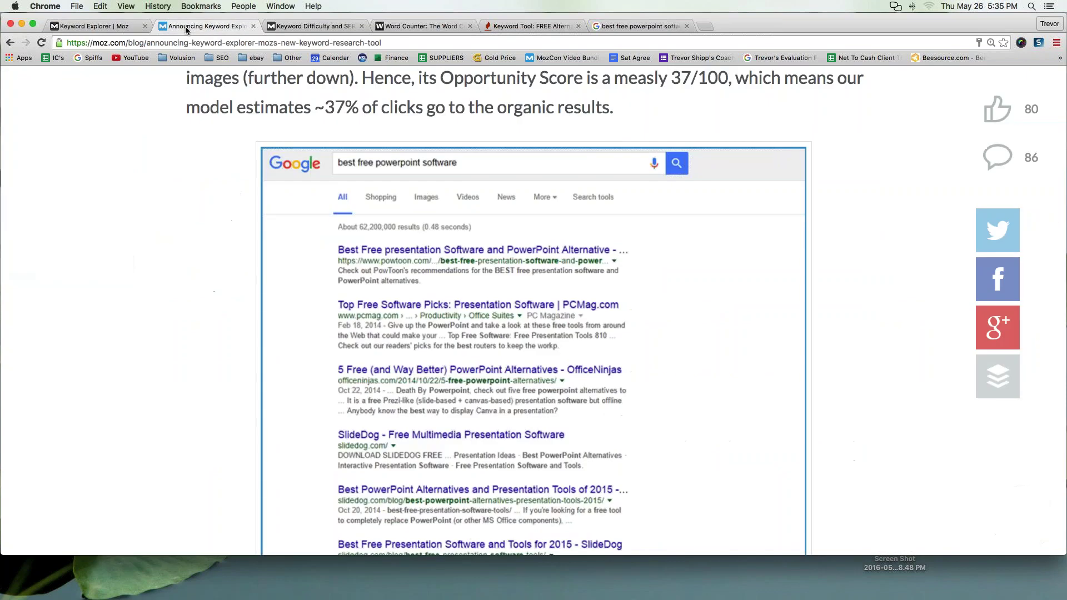
scroll(259, 105, "up", 20)
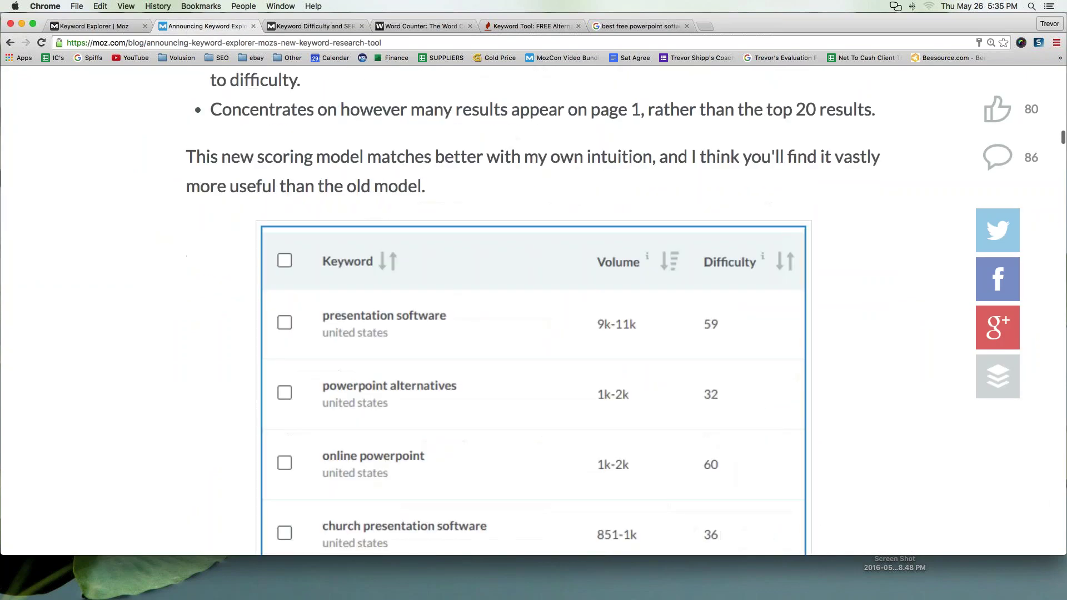
scroll(258, 105, "up", 20)
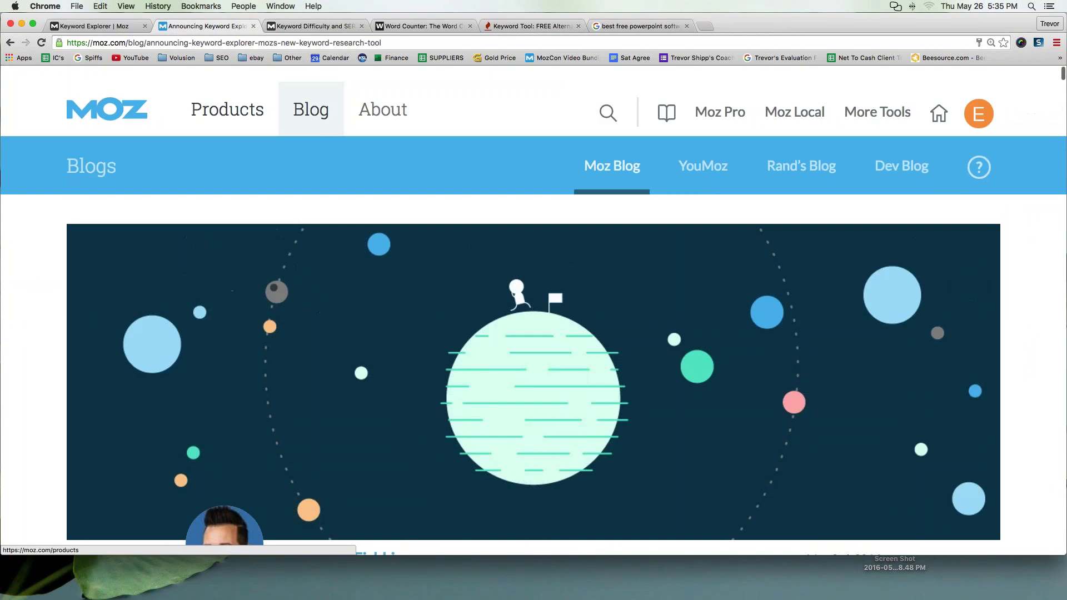
scroll(259, 105, "down", 10)
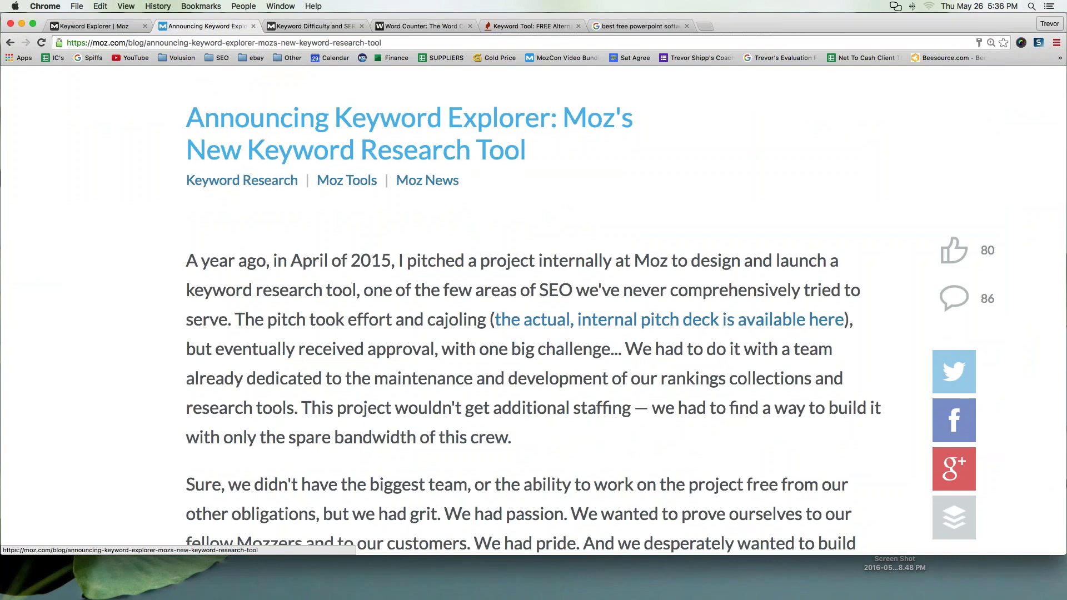
- Circle the Volume and Difficulty metrics in red on the "plastic storage bins" overview
left_click(111, 28)
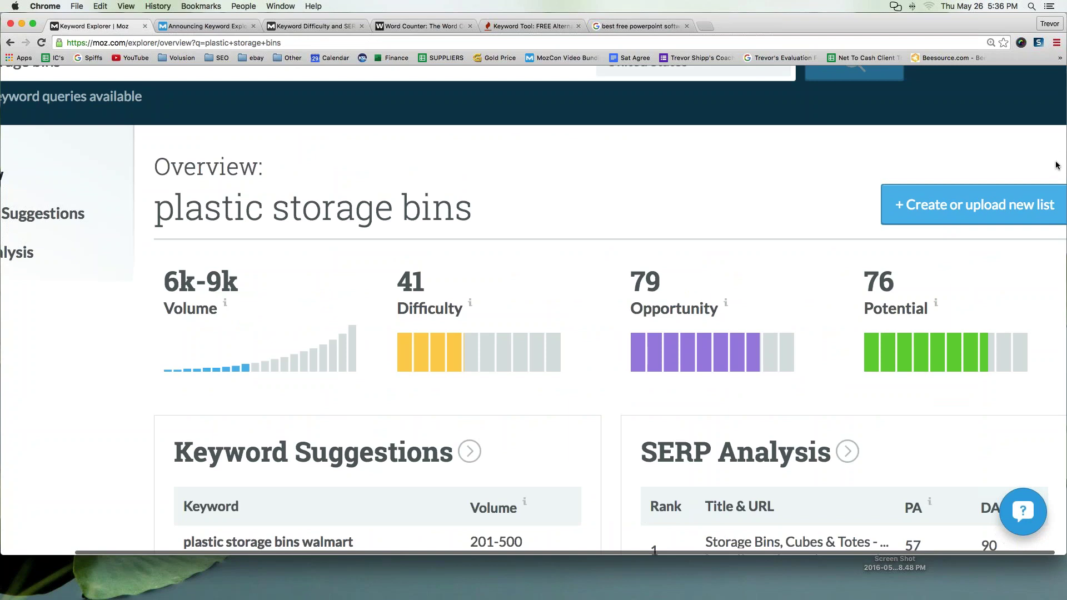
mouse_move(286, 238)
left_mouse_down()
mouse_move(140, 339)
mouse_move(248, 385)
mouse_move(330, 319)
left_mouse_up()
left_click_drag(302, 269, 261, 225)
mouse_move(470, 228)
left_mouse_down()
mouse_move(441, 226)
mouse_move(401, 372)
left_mouse_up()
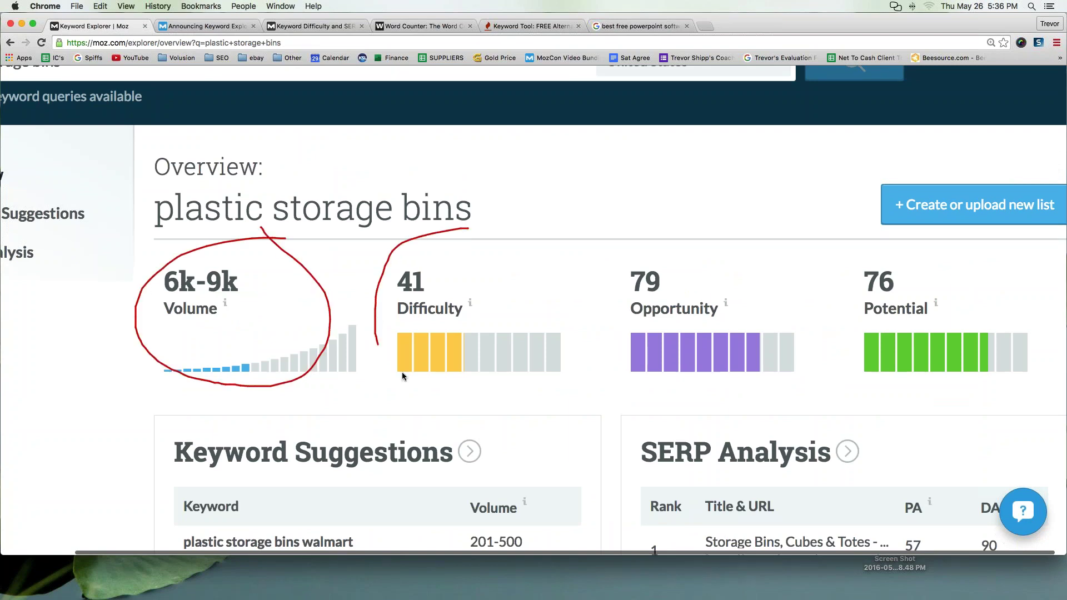
left_click_drag(548, 387, 380, 223)
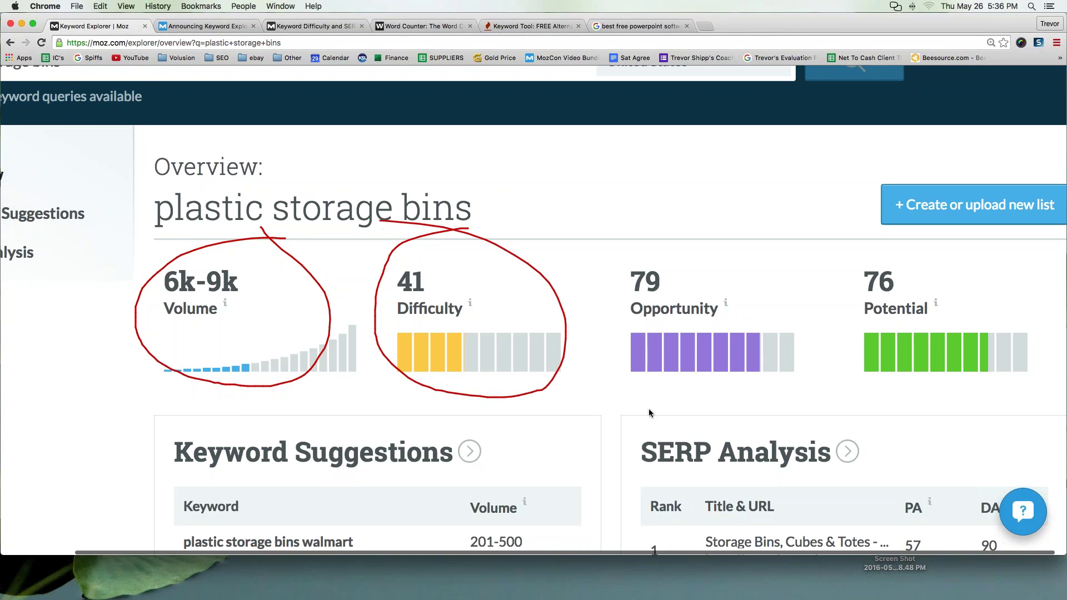
- Underline the Opportunity and Potential bars in red and bring up the explanation of the Potential score
left_click_drag(643, 382, 788, 382)
left_click_drag(867, 383, 958, 377)
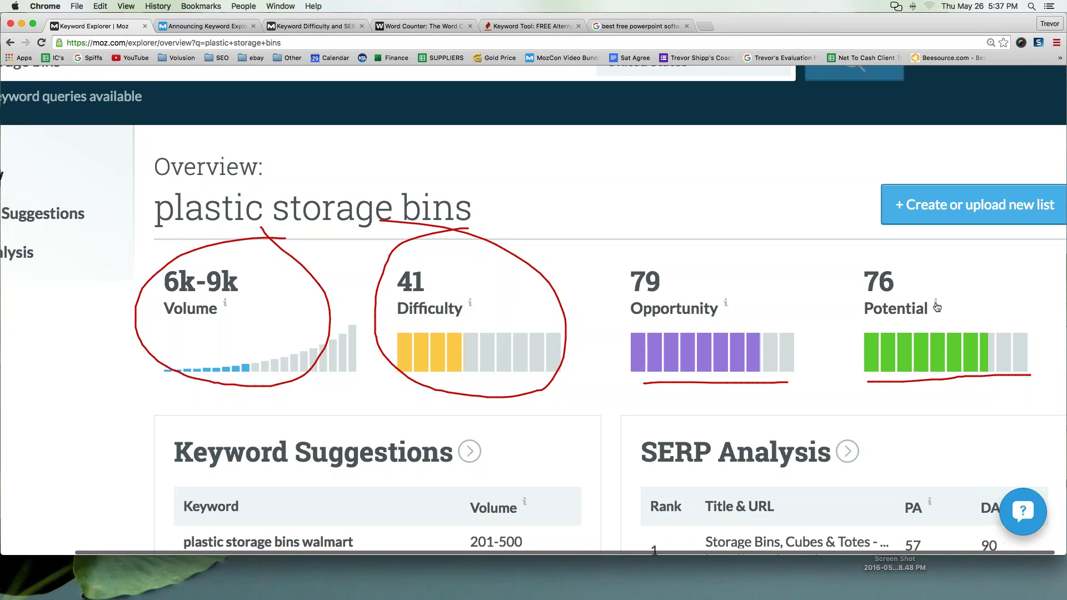
mouse_move(936, 306)
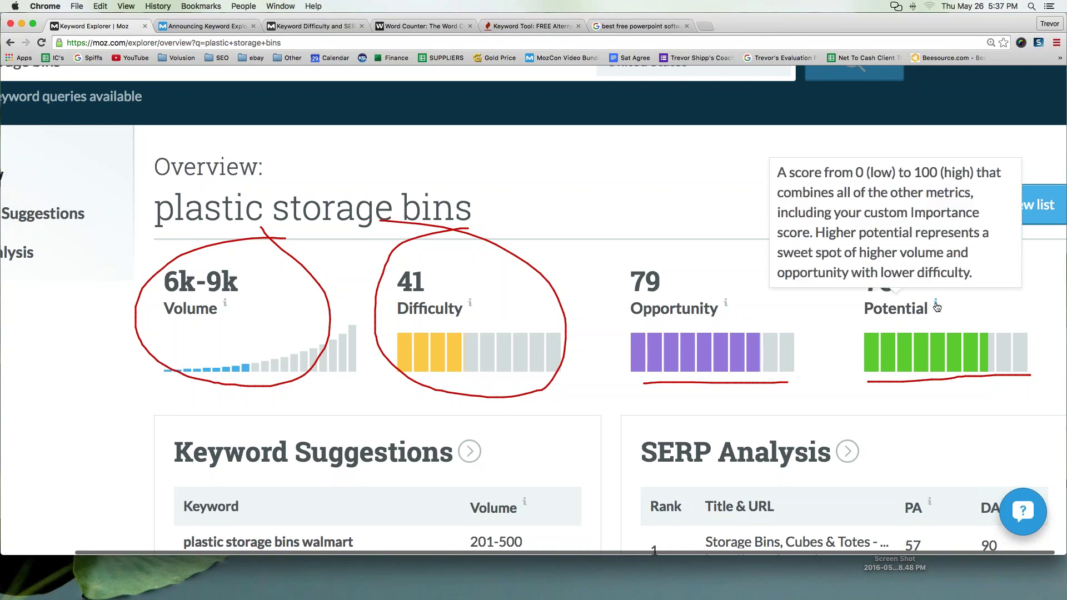